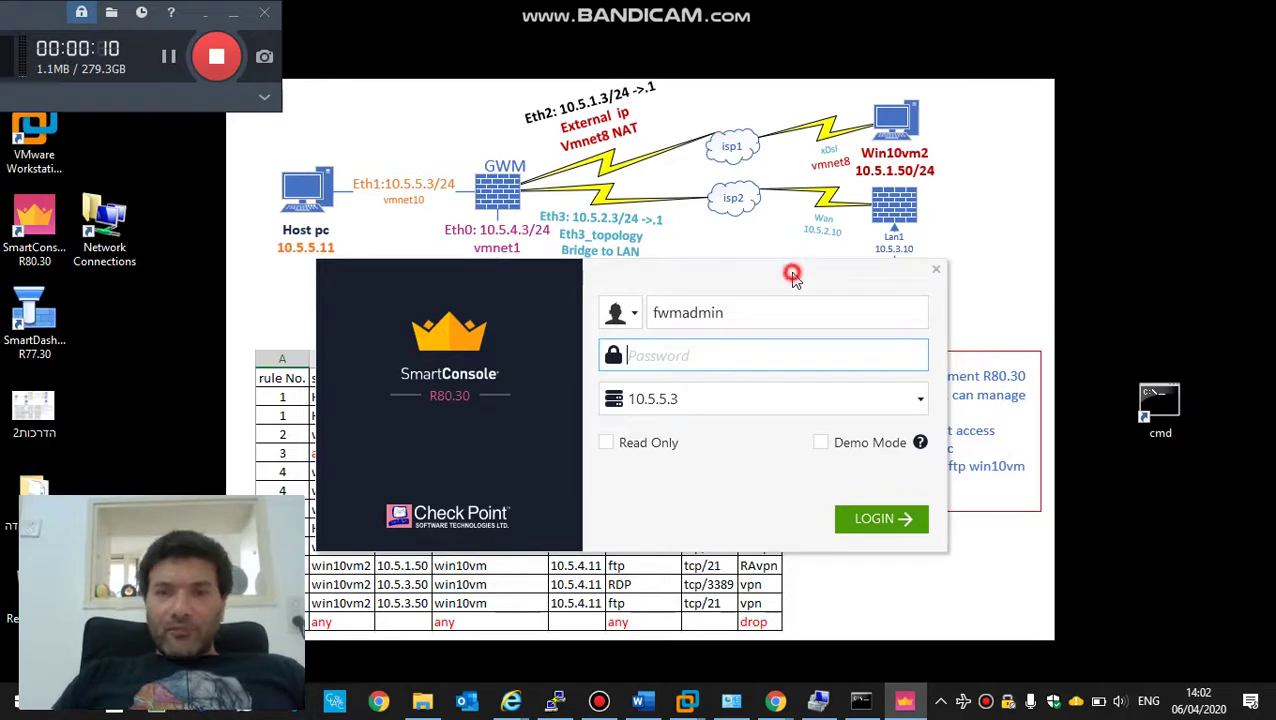
# - Log in to the management server at 10.5.5.3 with the account password and let Security Policies load
pyautogui.click(718, 357)
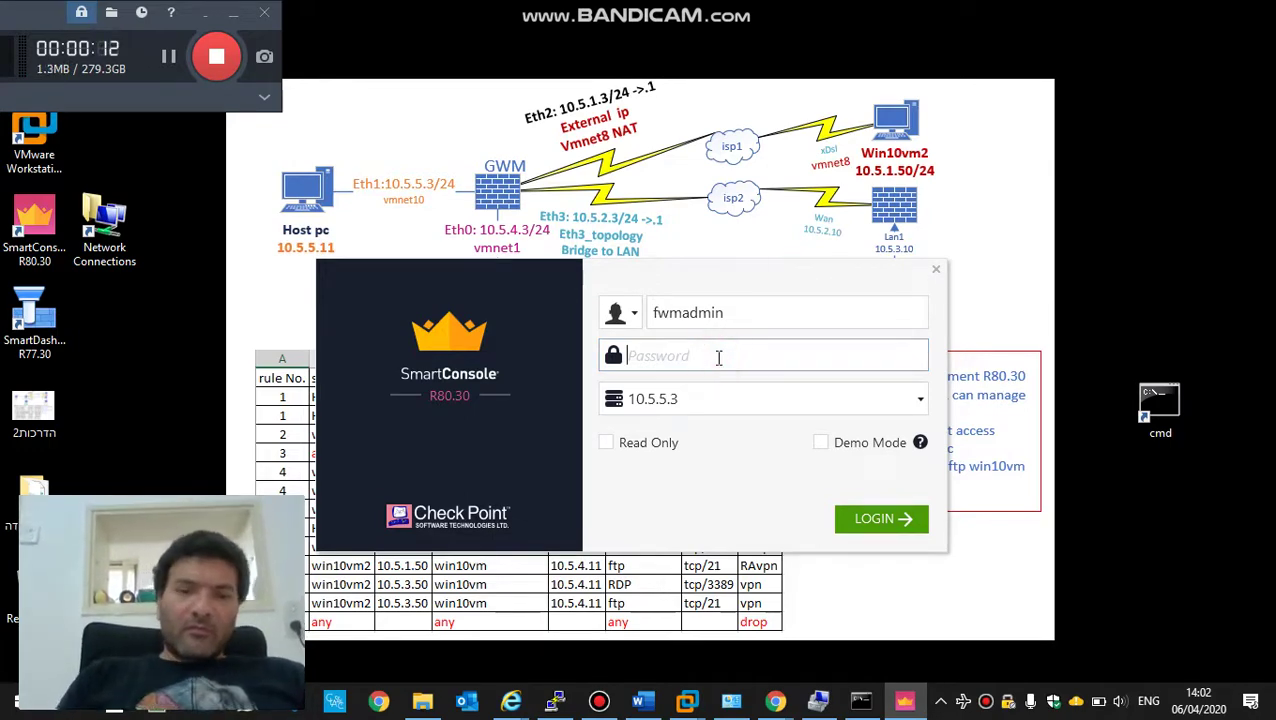
pyautogui.write('*********')
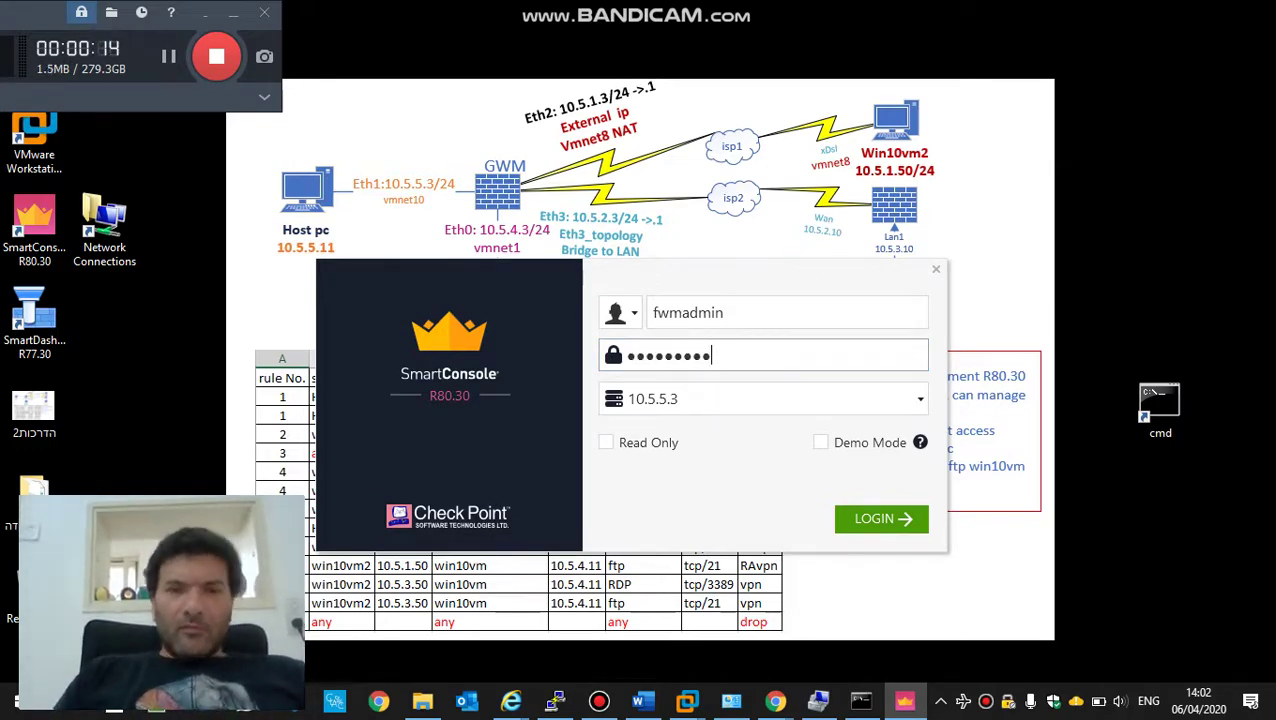
pyautogui.press('Return')
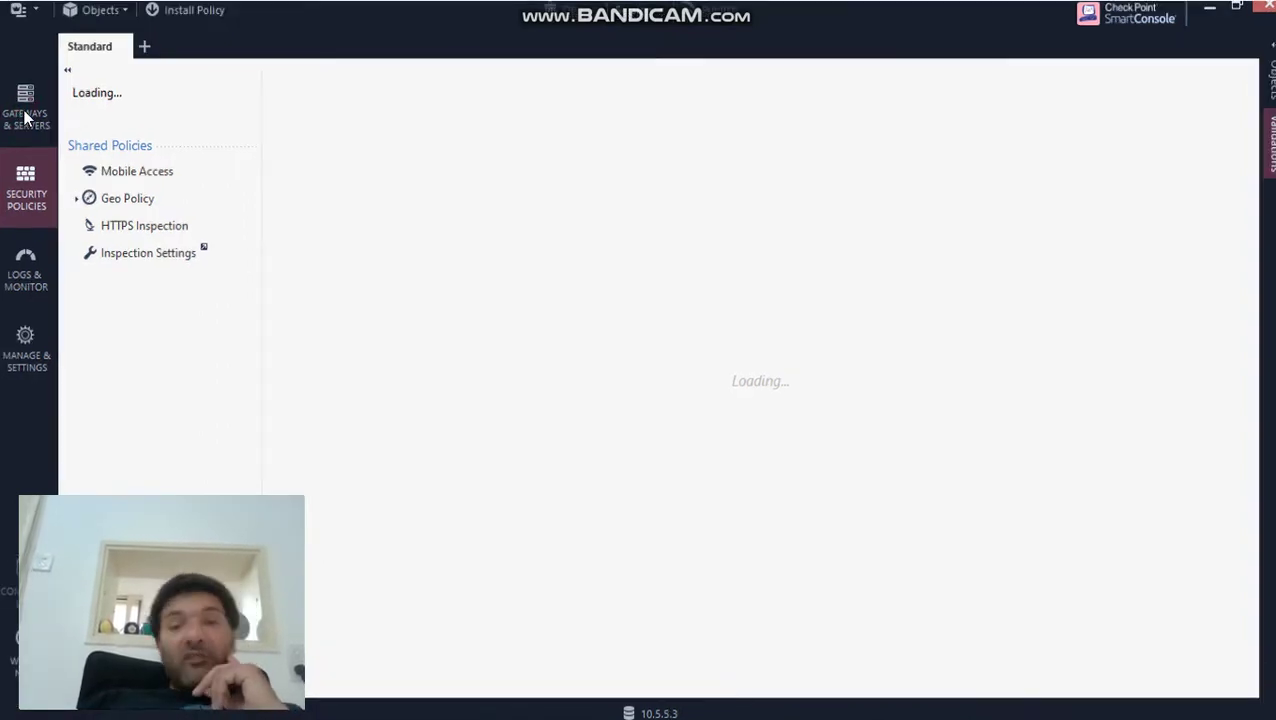
pyautogui.moveTo(597, 705)
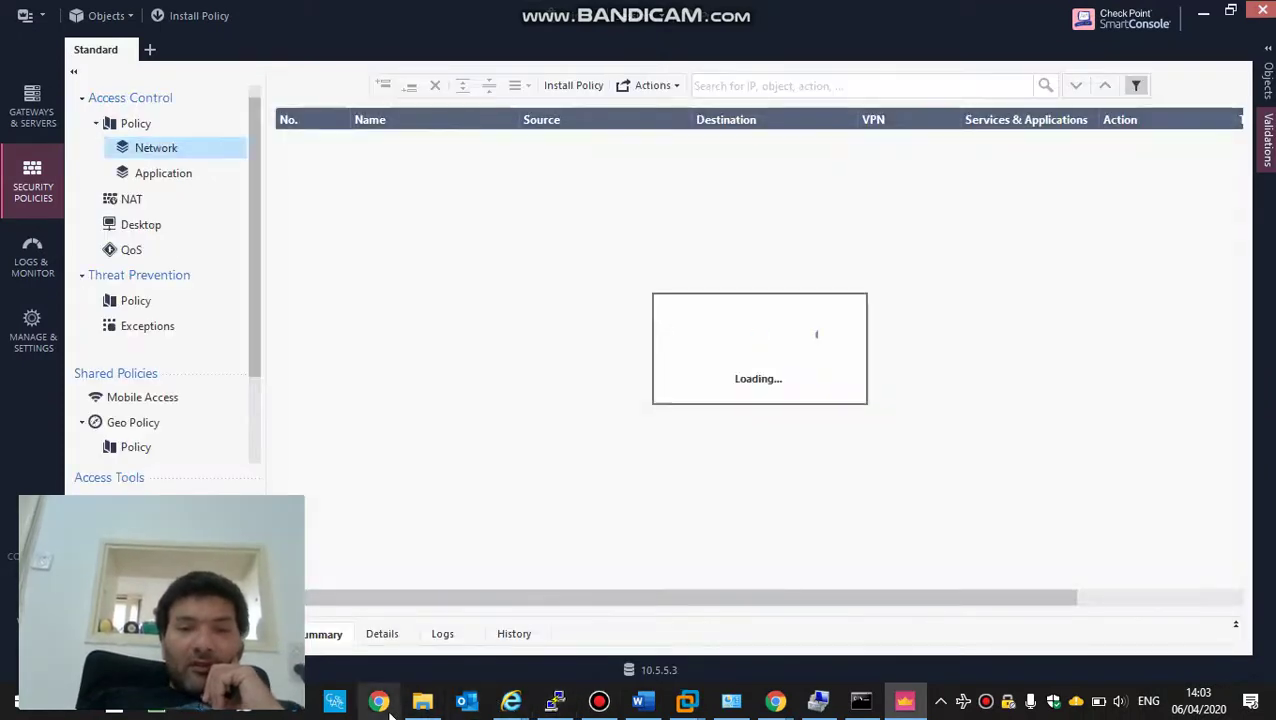
# - In Gaia Portal, check eth3 (10.5.2.3) in the Network Interfaces list, then minimize the portal
pyautogui.moveTo(771, 706)
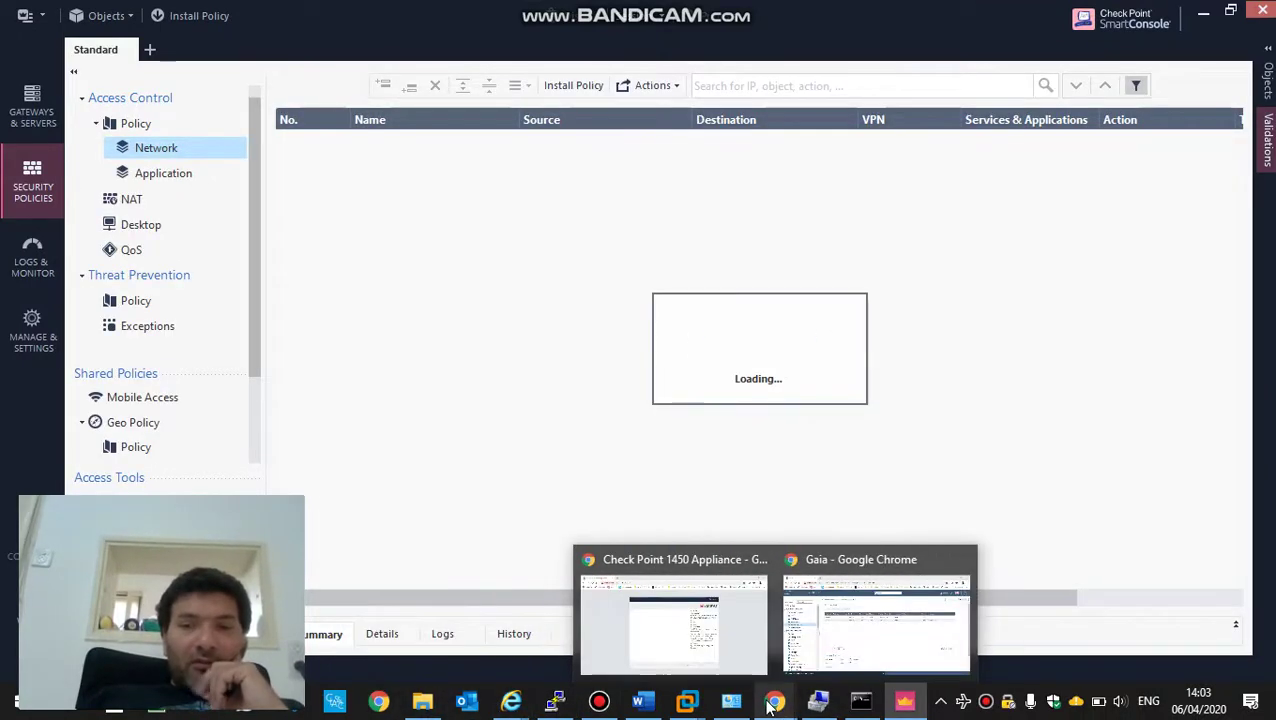
pyautogui.click(854, 633)
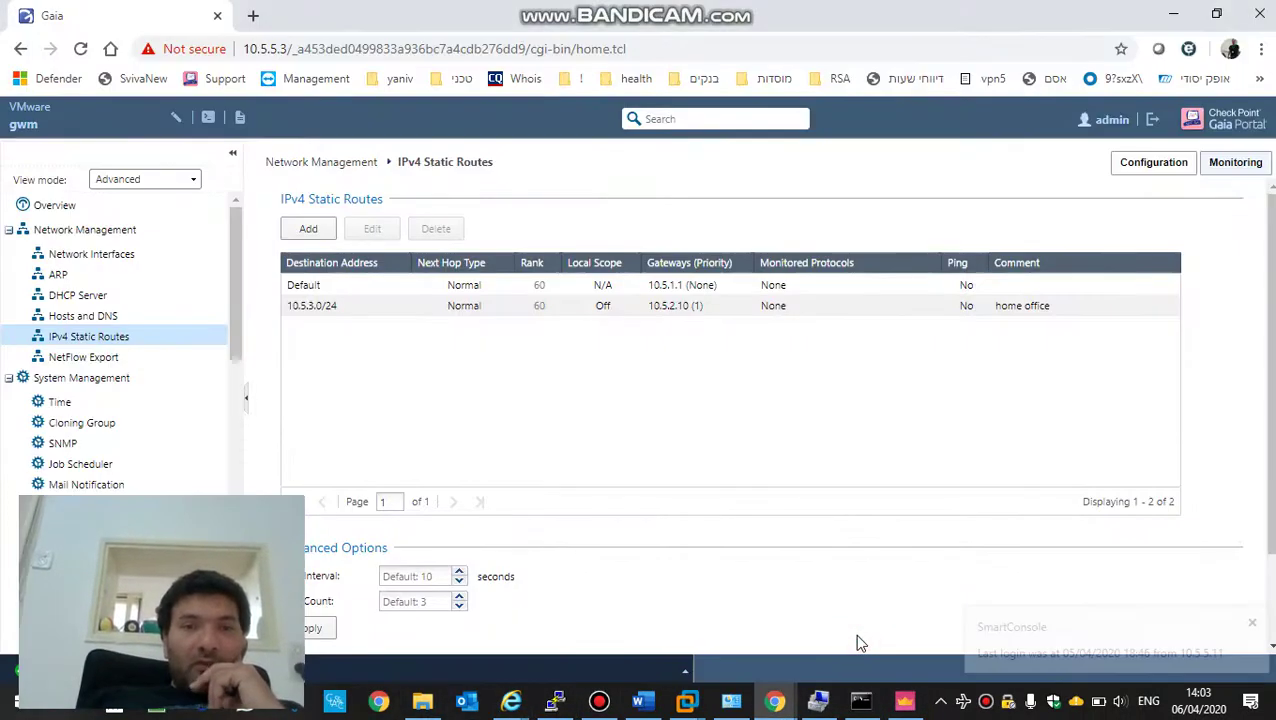
pyautogui.click(93, 256)
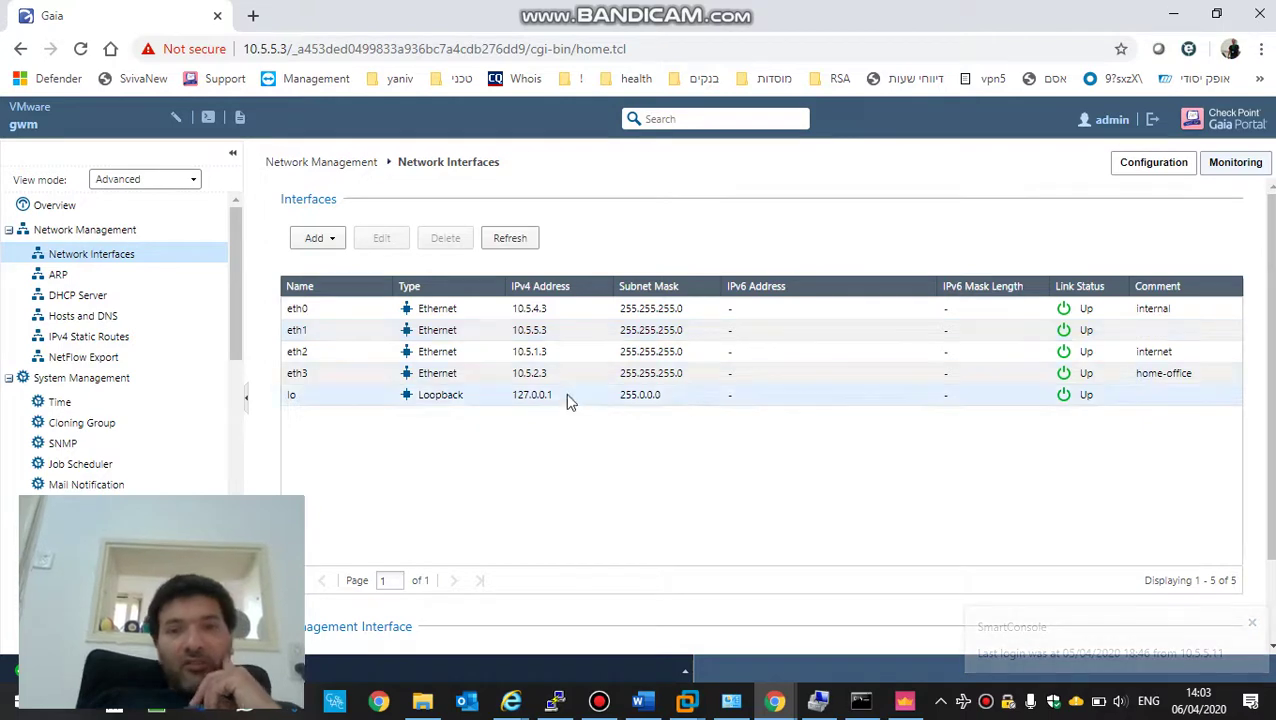
pyautogui.click(544, 378)
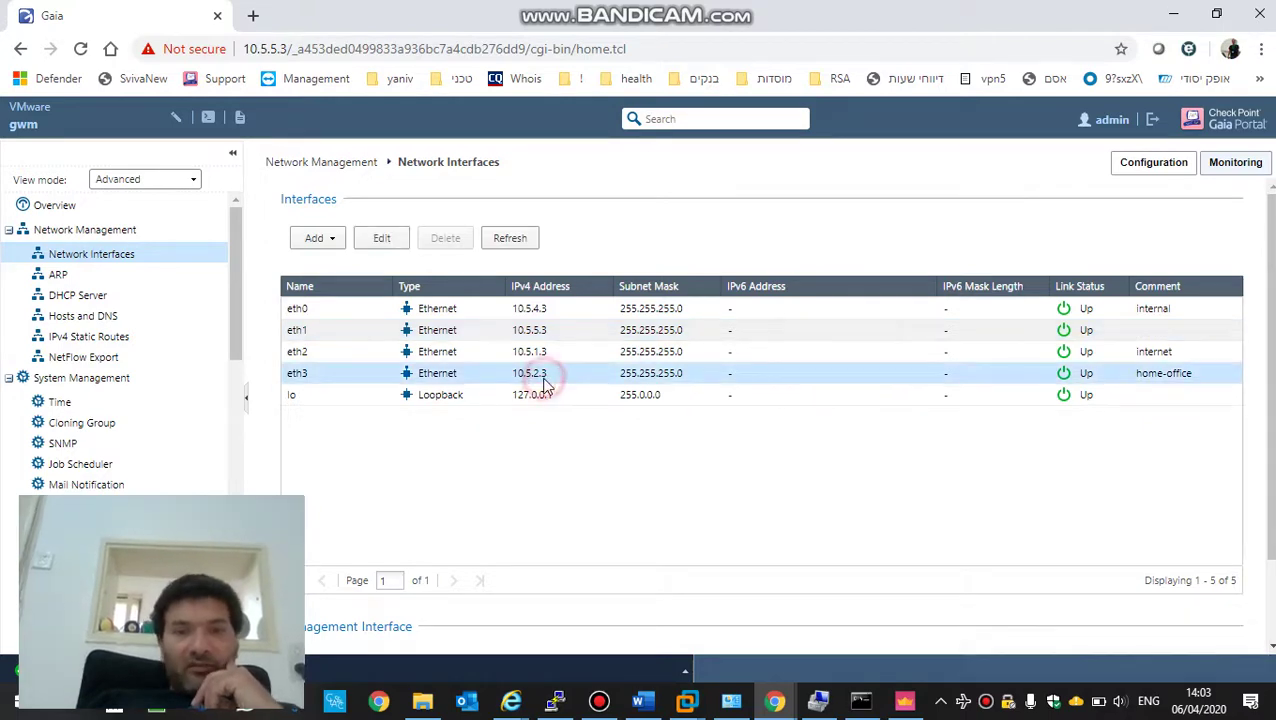
pyautogui.click(1180, 14)
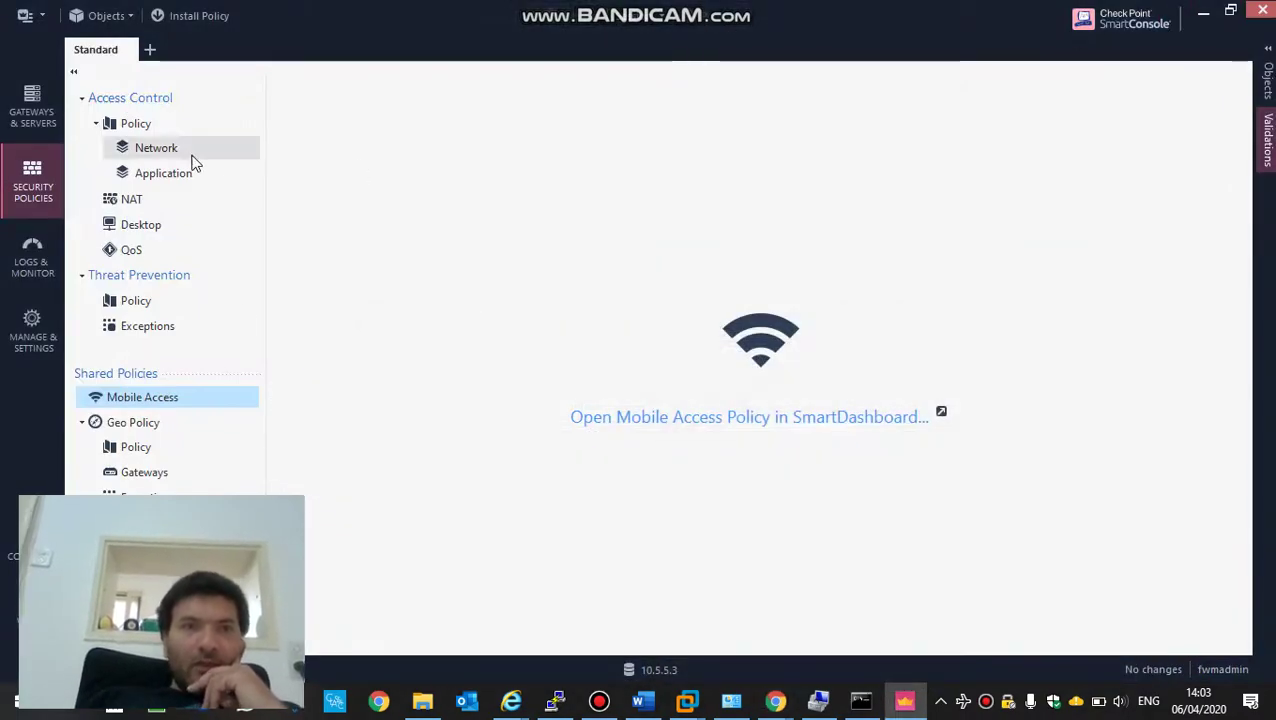
# - Select the gwm gateway under Gateways & Servers and bring up the gwm8030 VMware terminal
pyautogui.click(28, 97)
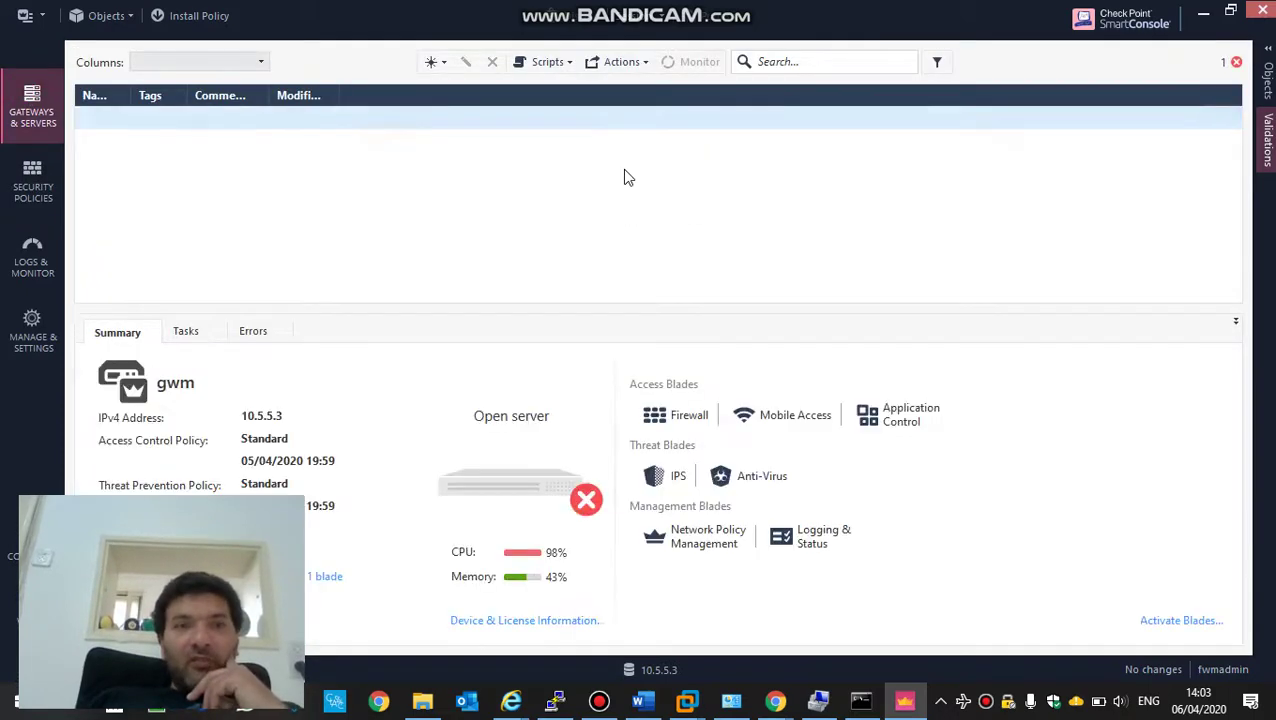
pyautogui.click(245, 120)
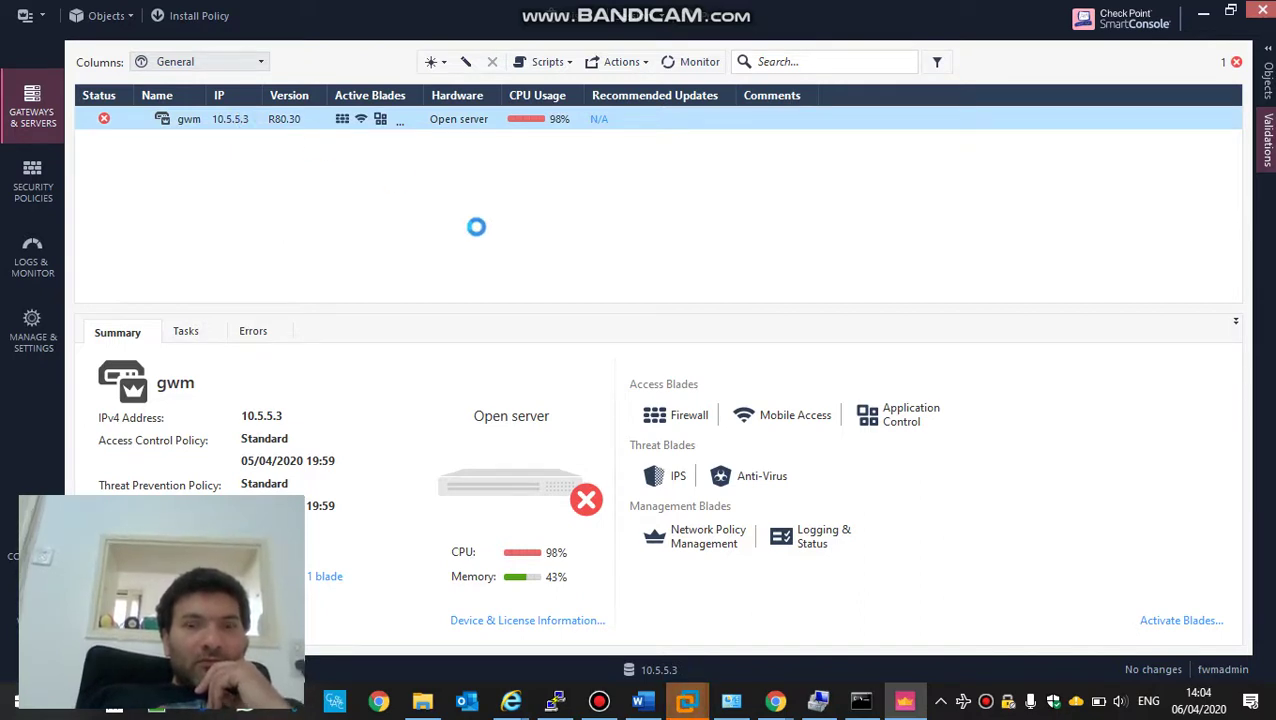
pyautogui.click(690, 703)
pyautogui.moveTo(690, 703)
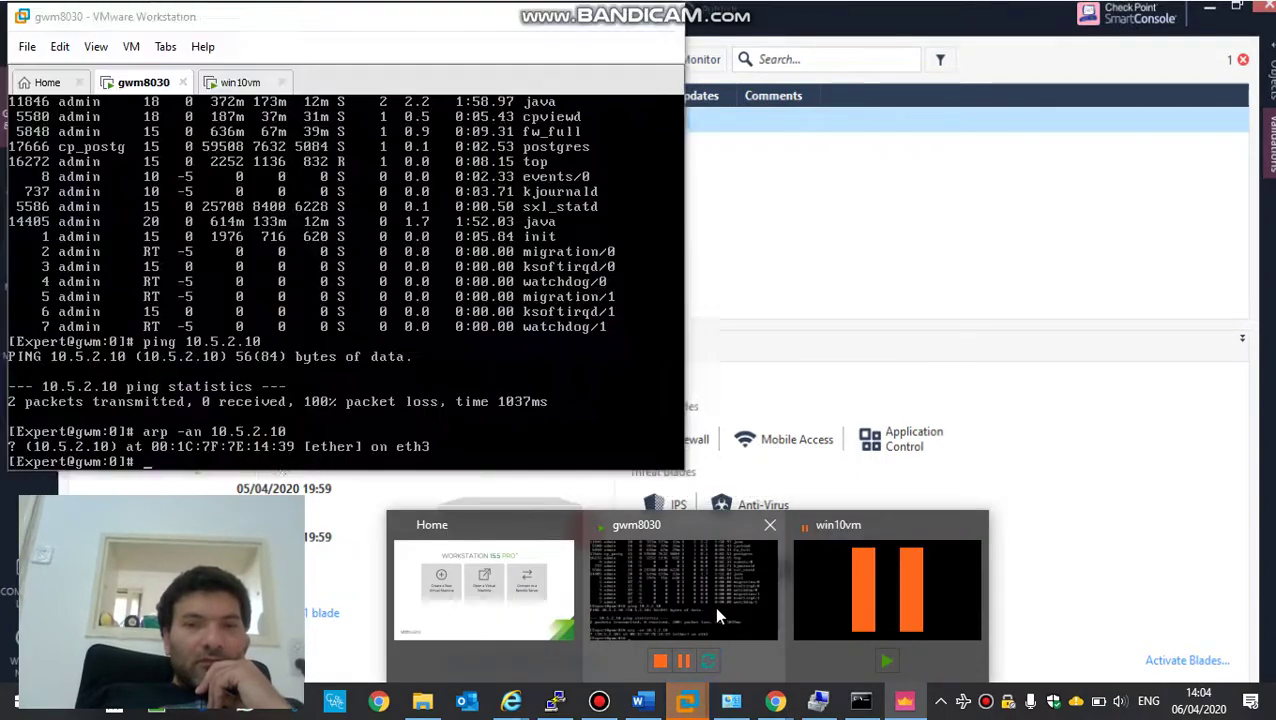
pyautogui.click(714, 606)
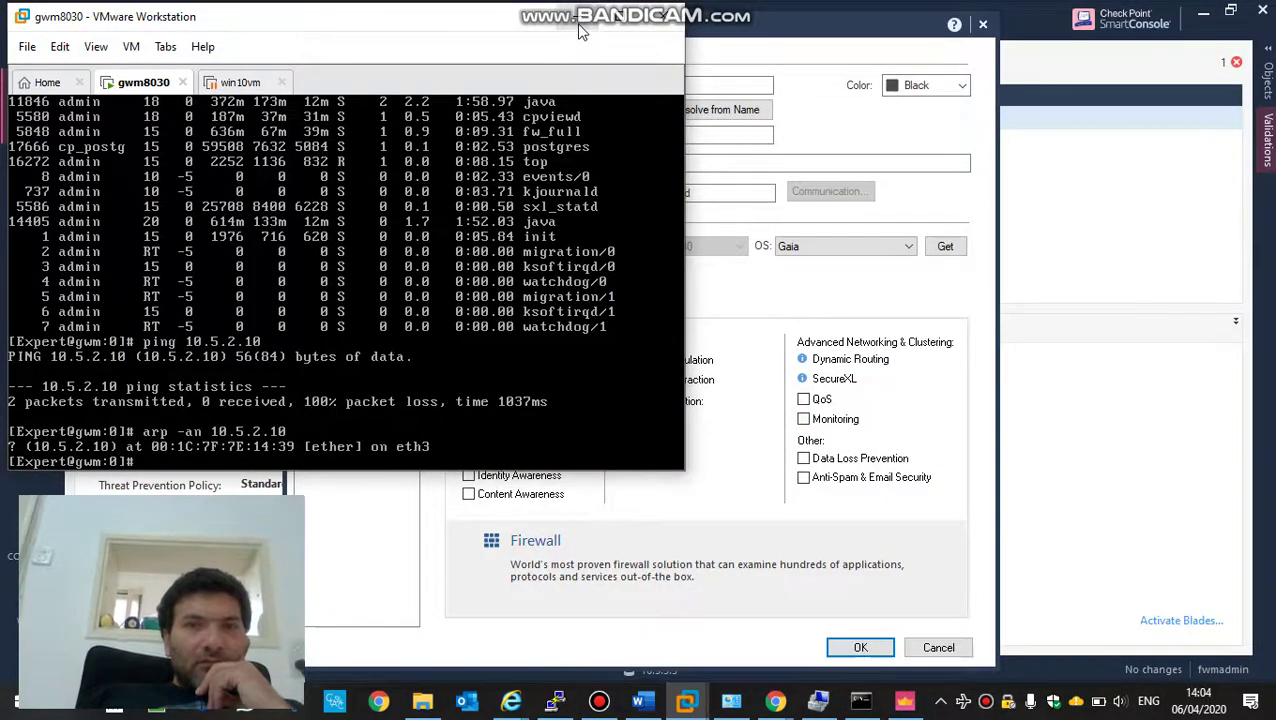
# - Show gwm's Network Management table listing eth0, eth1 and eth2, widening its columns
pyautogui.click(577, 27)
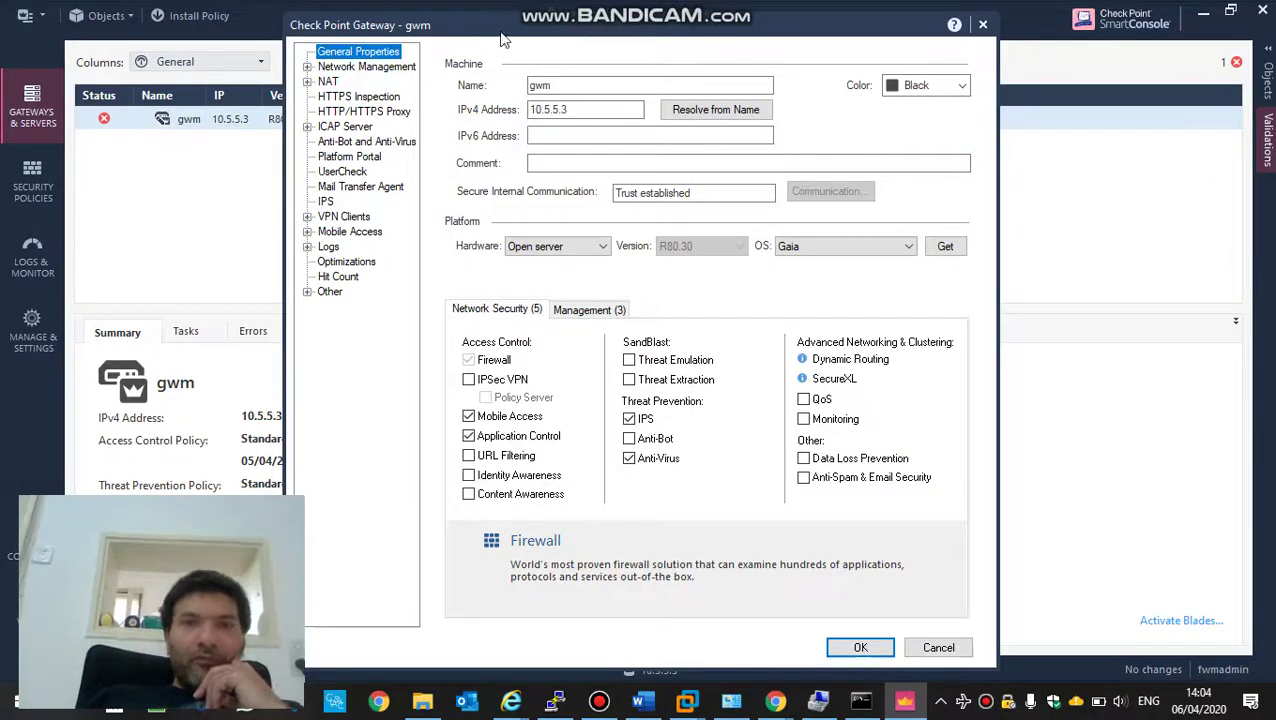
pyautogui.click(383, 67)
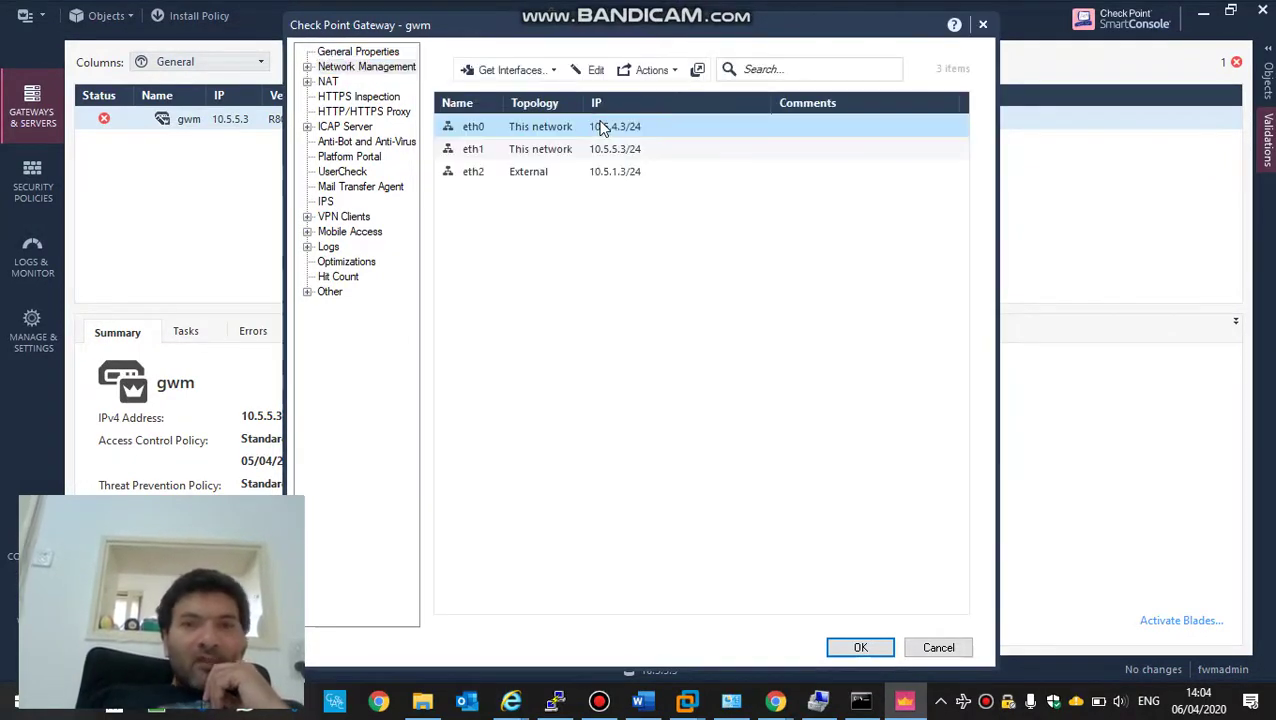
pyautogui.click(519, 72)
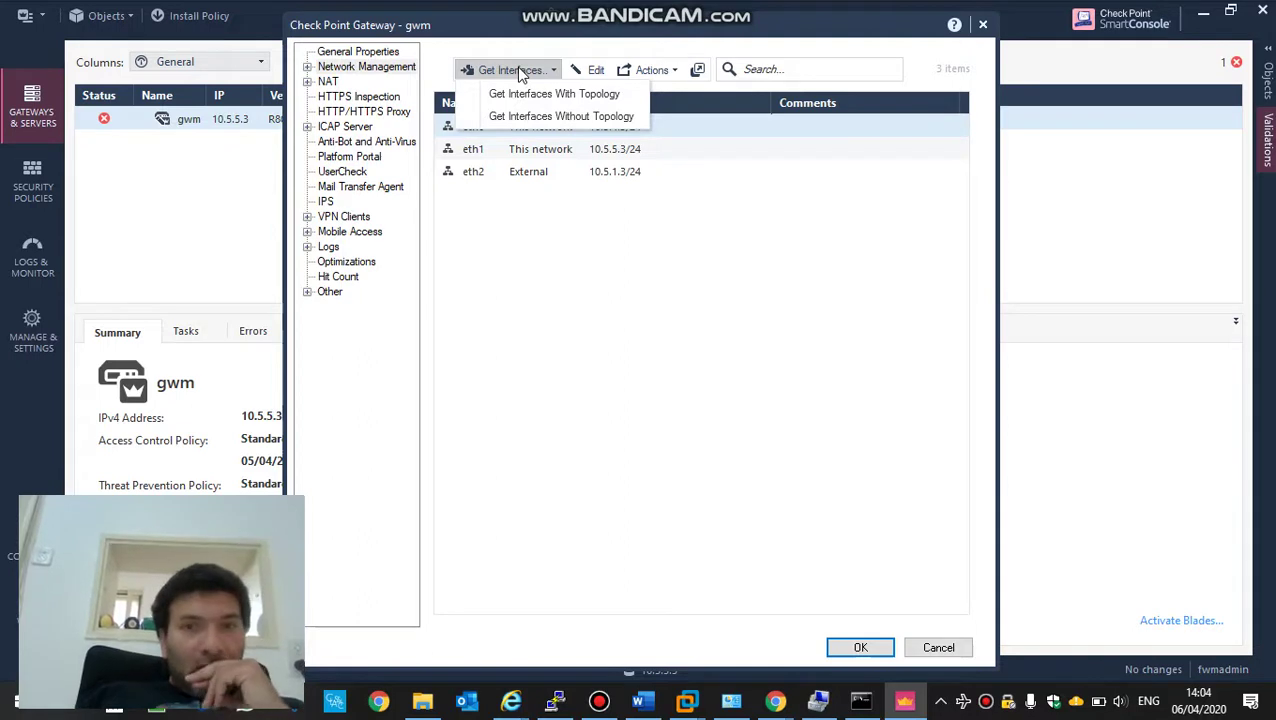
pyautogui.click(574, 36)
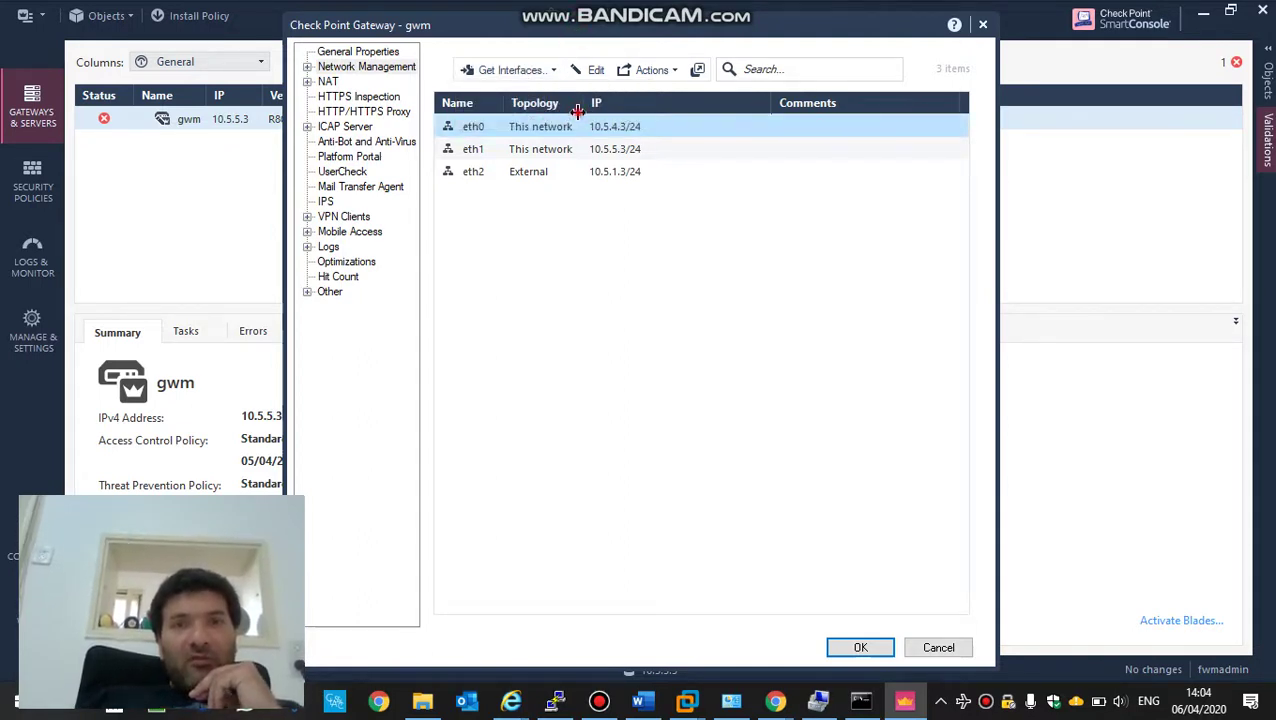
pyautogui.moveTo(577, 111); pyautogui.dragTo(628, 112)
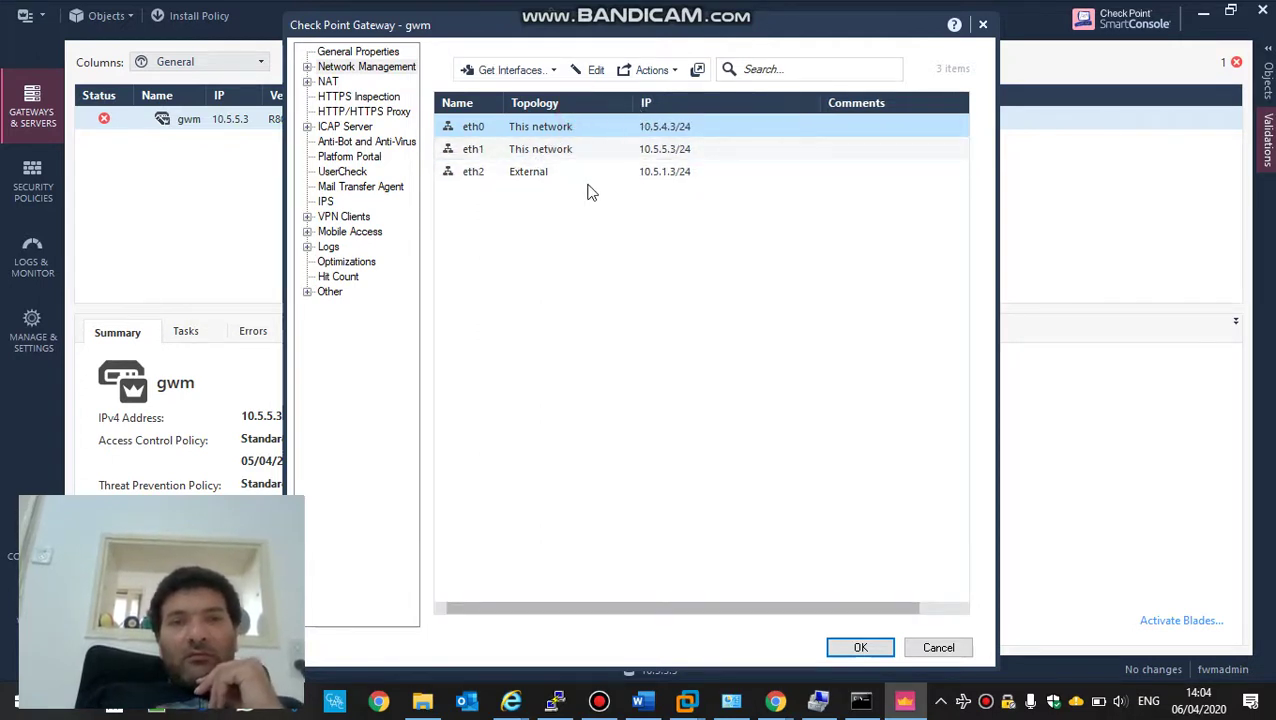
pyautogui.moveTo(503, 108); pyautogui.dragTo(512, 108)
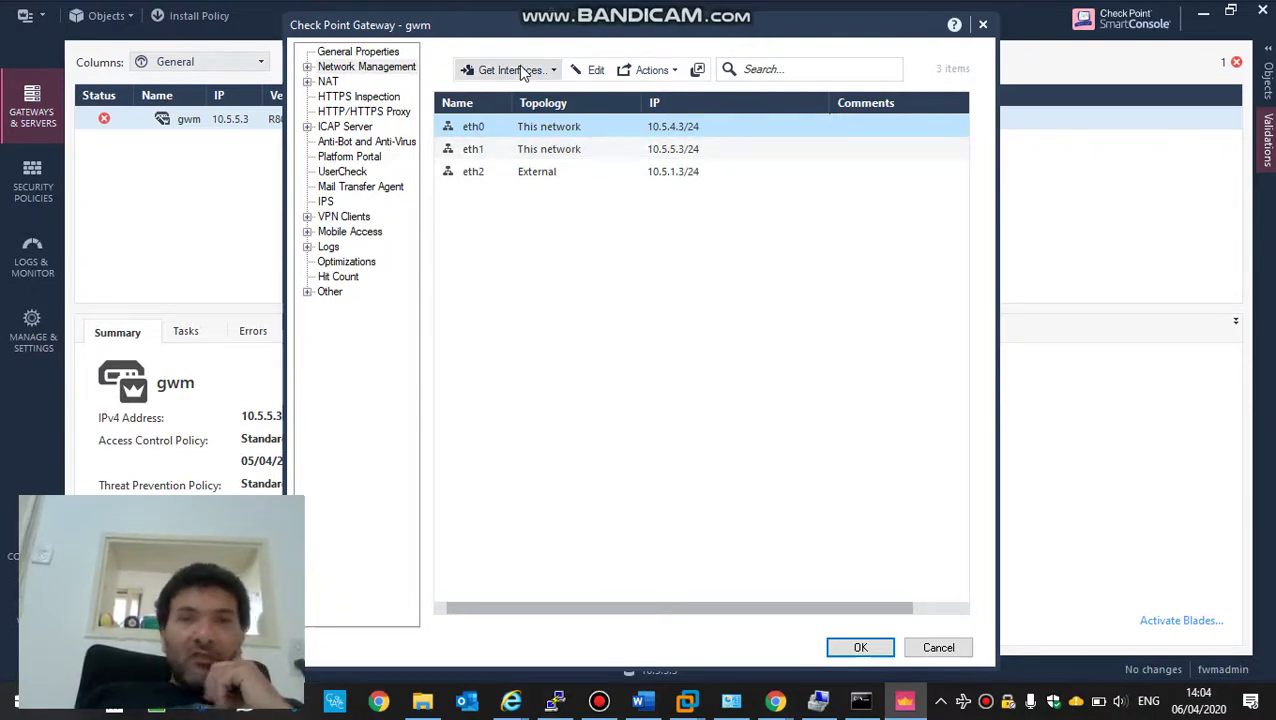
# - Get gwm's interfaces with topology, adding eth3 at 10.5.2.3 with gwm_eth3, and accept the results
pyautogui.click(518, 67)
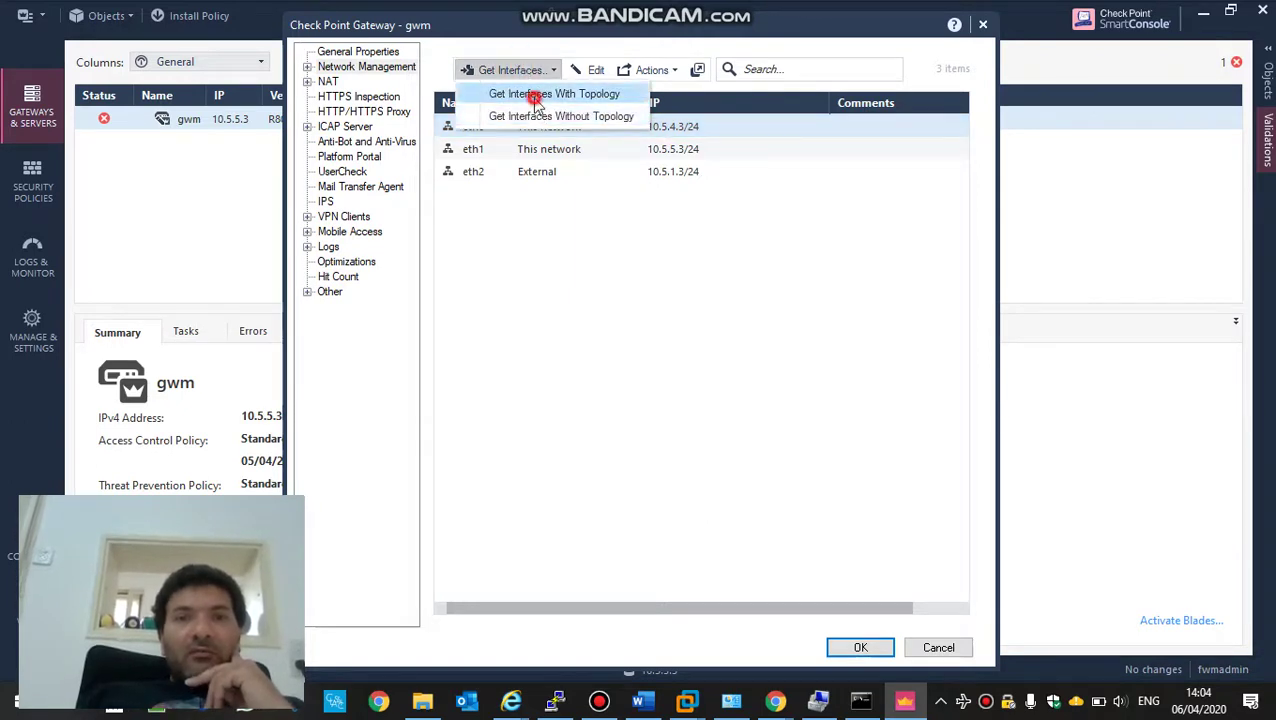
pyautogui.click(535, 96)
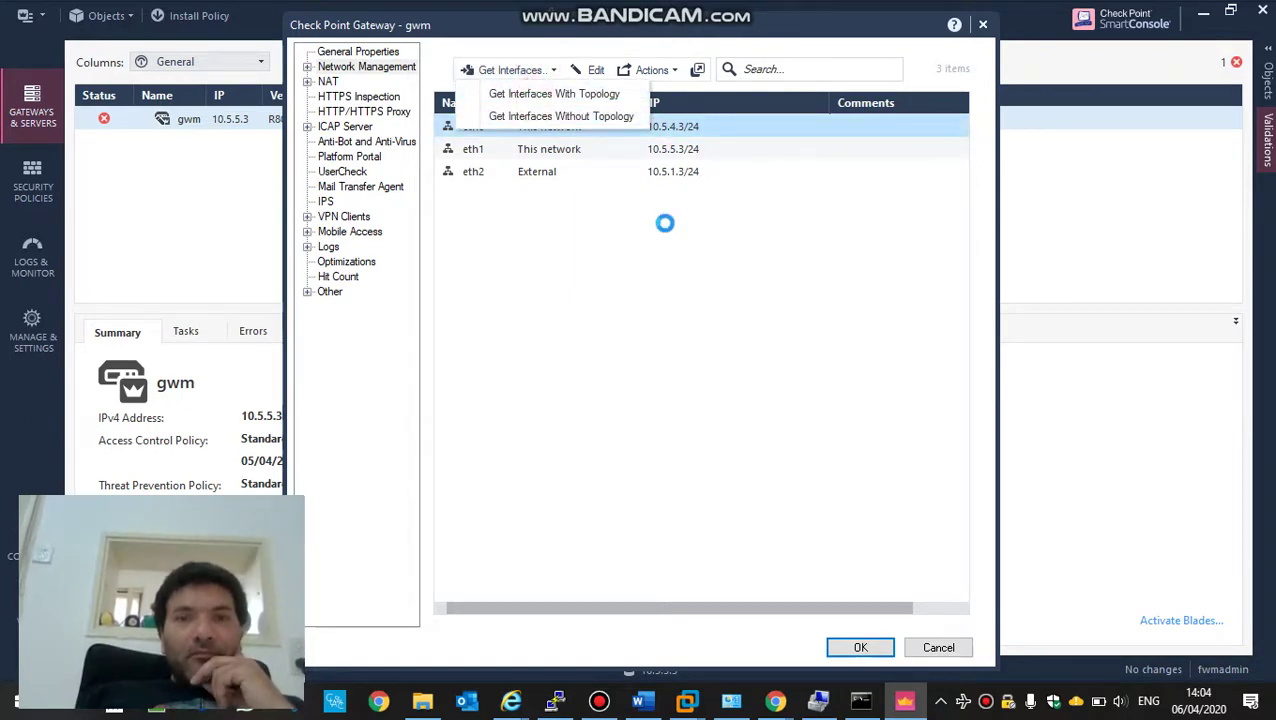
pyautogui.click(704, 427)
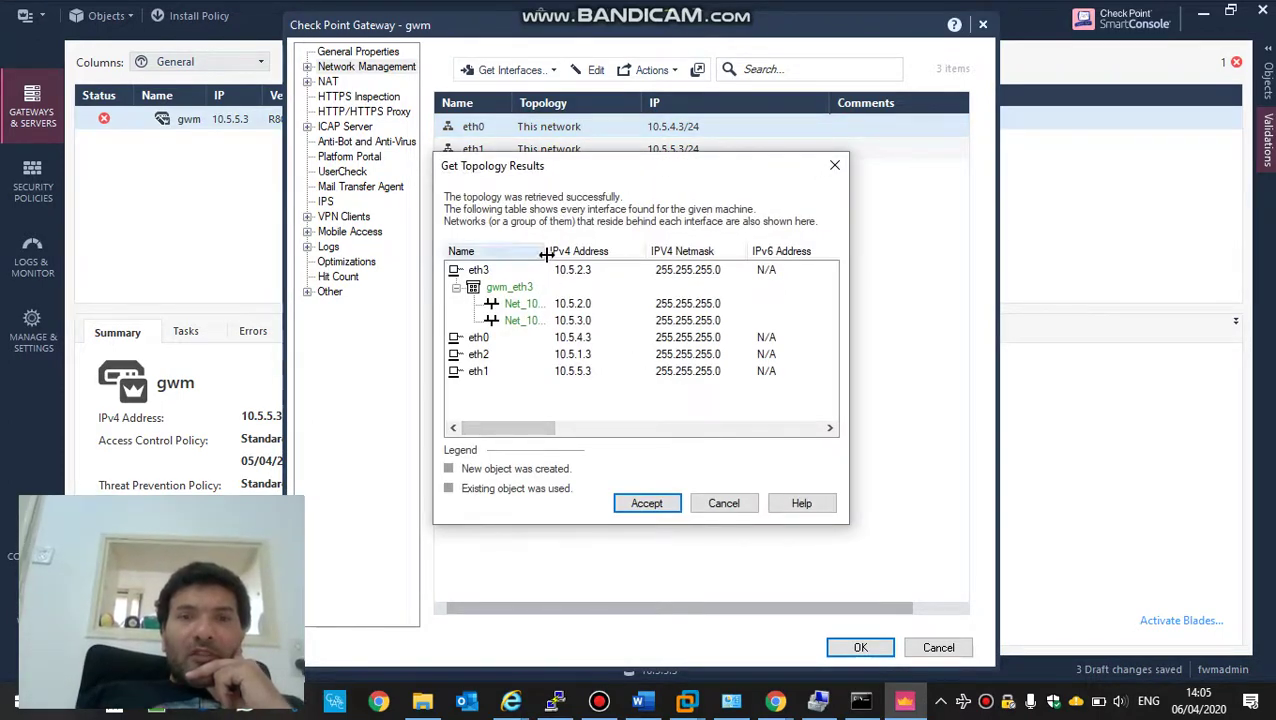
pyautogui.moveTo(547, 253); pyautogui.dragTo(609, 254)
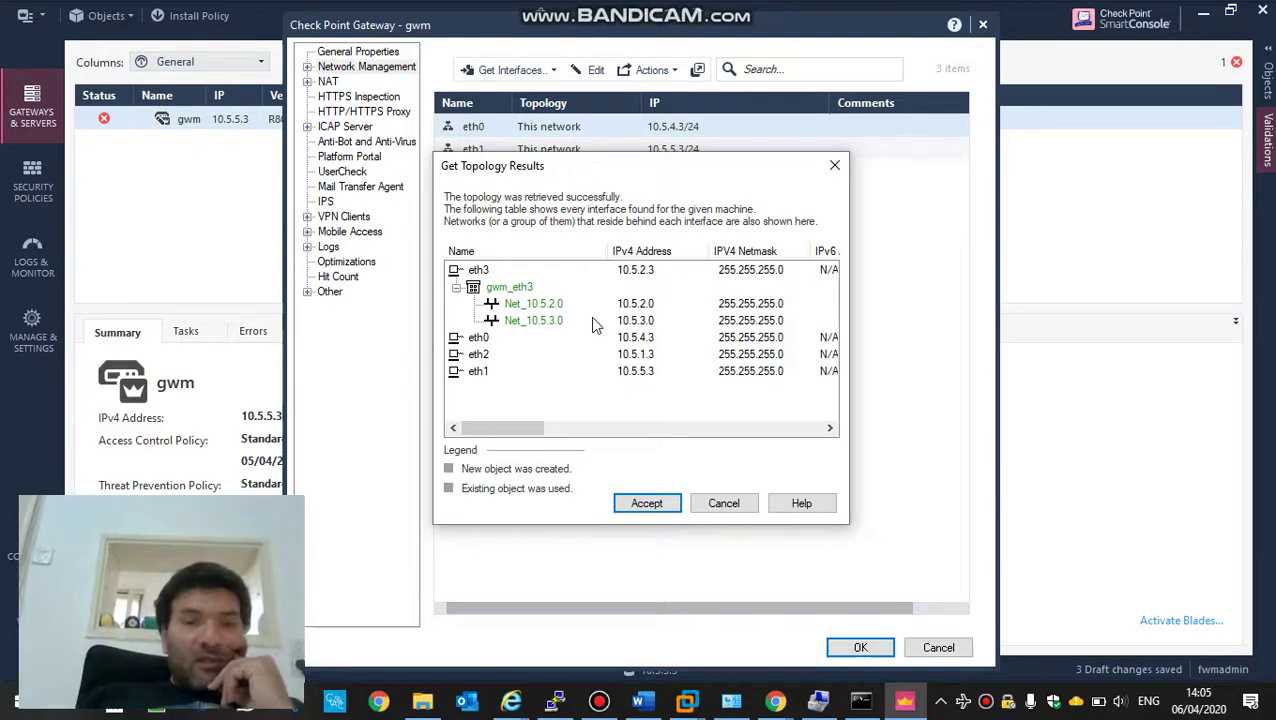
pyautogui.press('super+d')
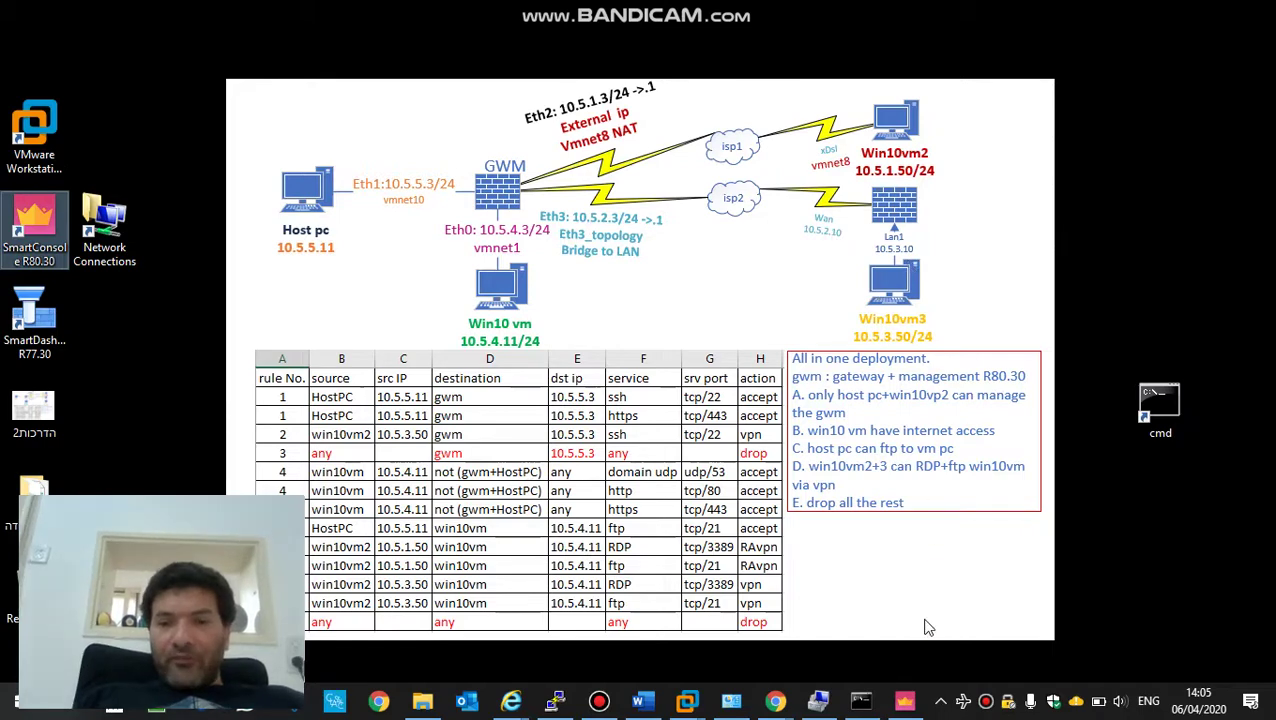
pyautogui.click(904, 701)
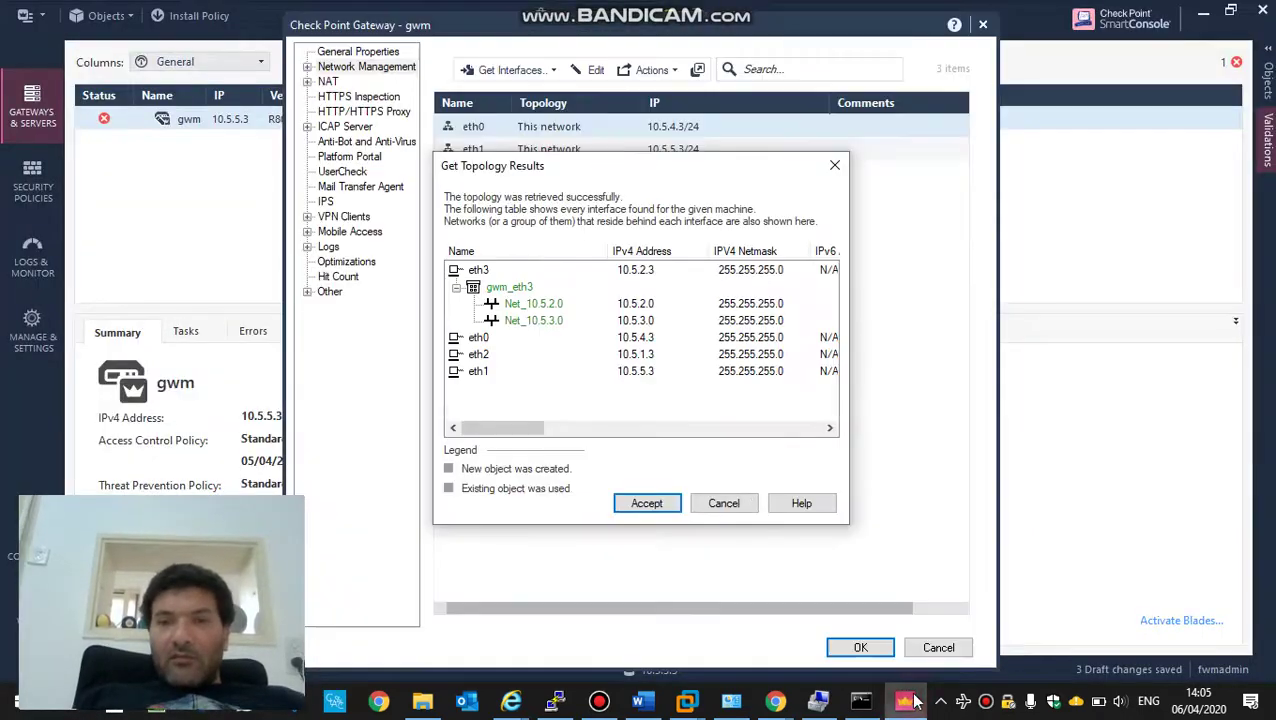
pyautogui.click(648, 505)
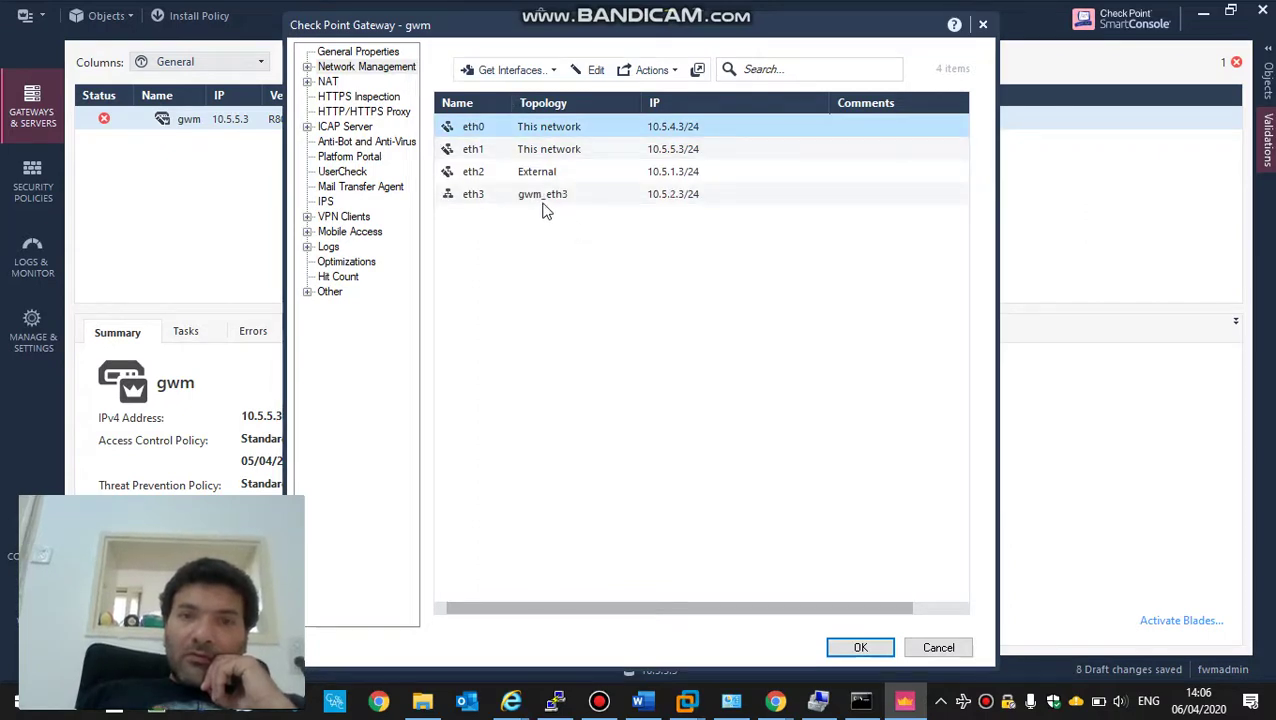
# - Inspect eth3's gwm_eth3 topology group members, then confirm the eth3 topology and interface settings
pyautogui.click(533, 199)
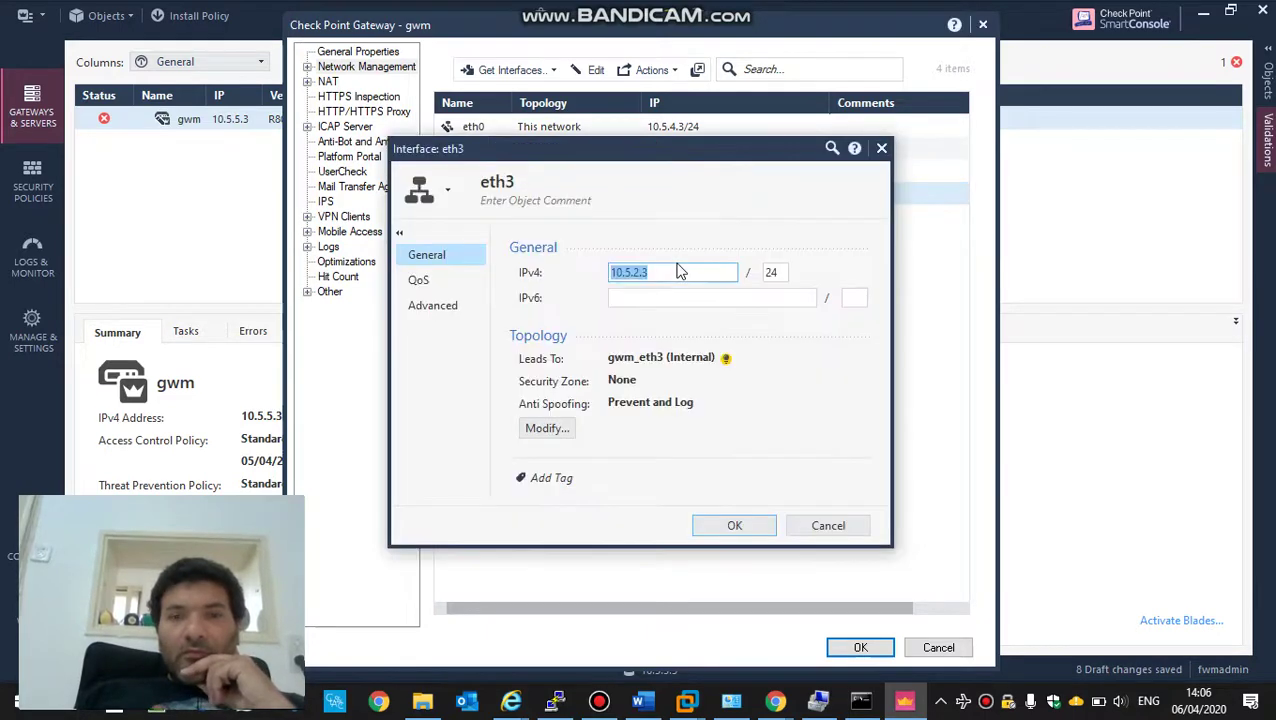
pyautogui.click(549, 428)
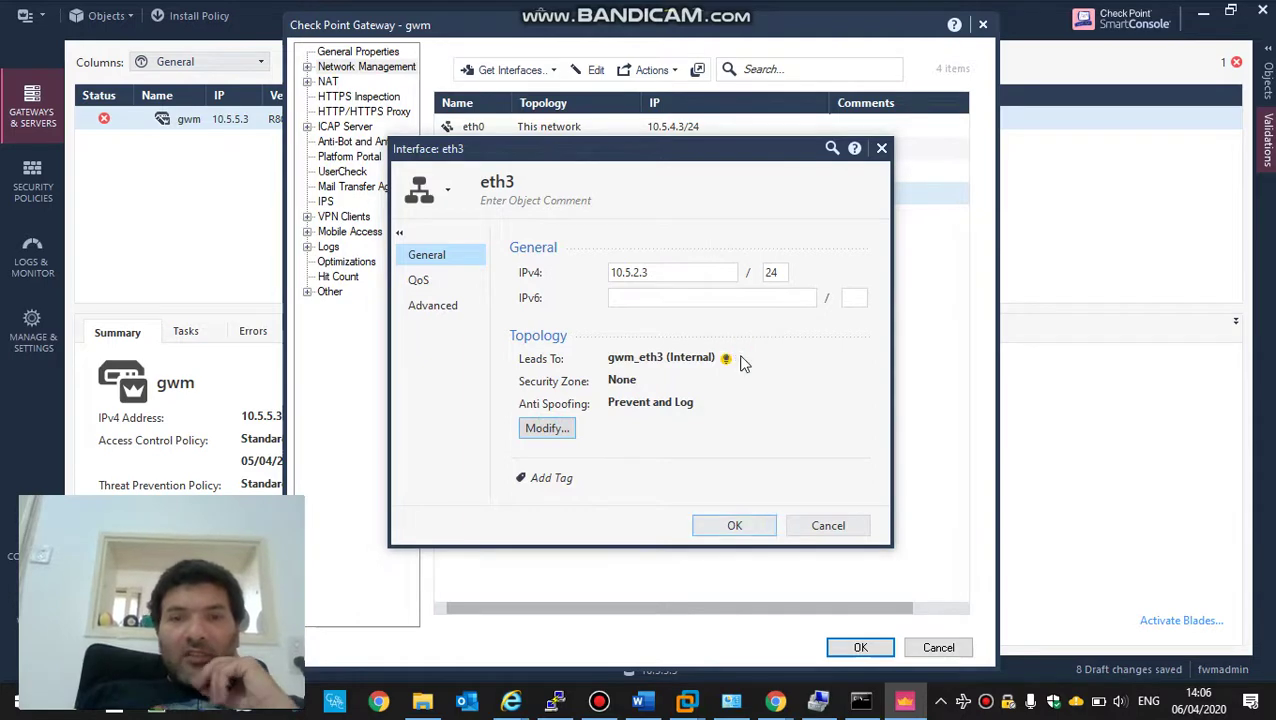
pyautogui.click(619, 226)
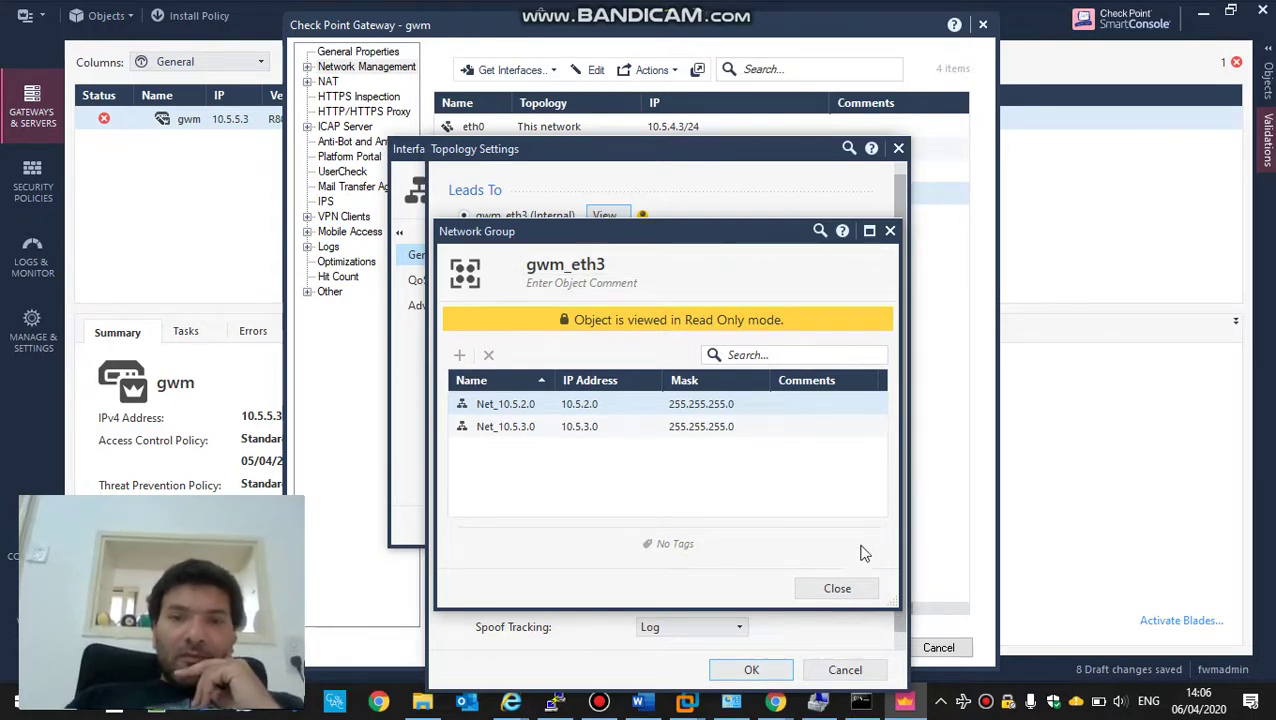
pyautogui.click(847, 589)
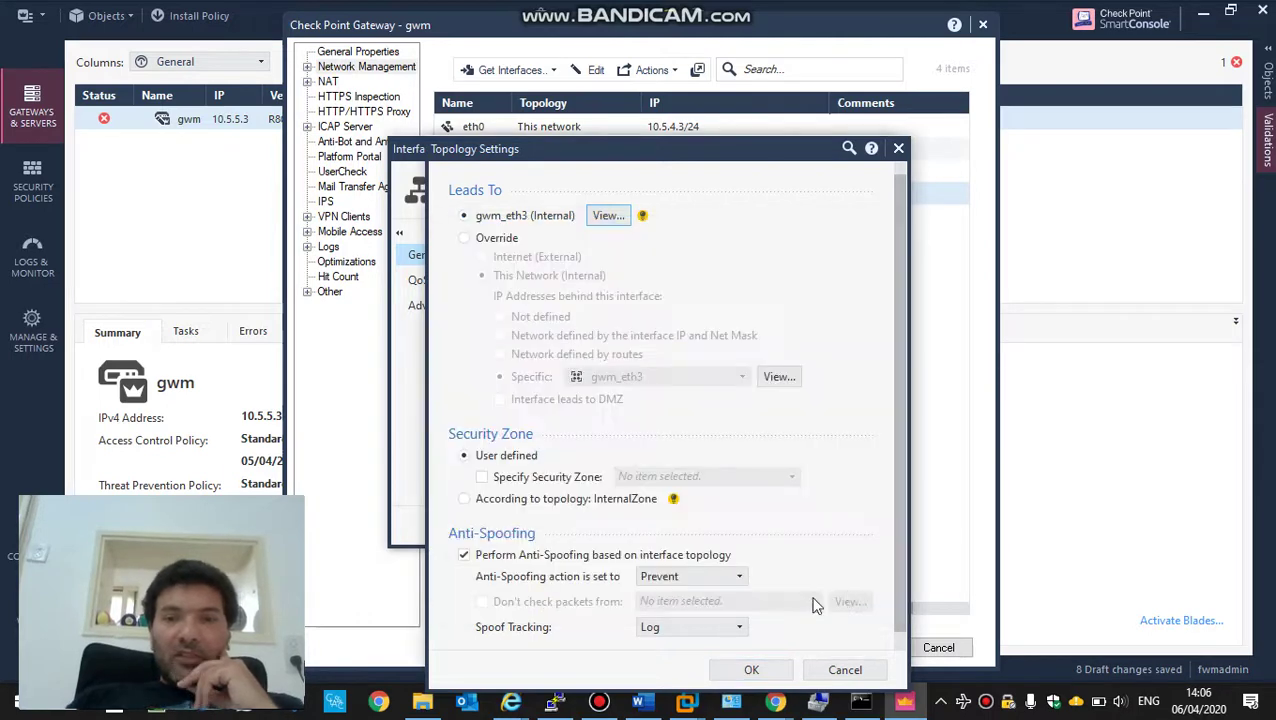
pyautogui.click(740, 672)
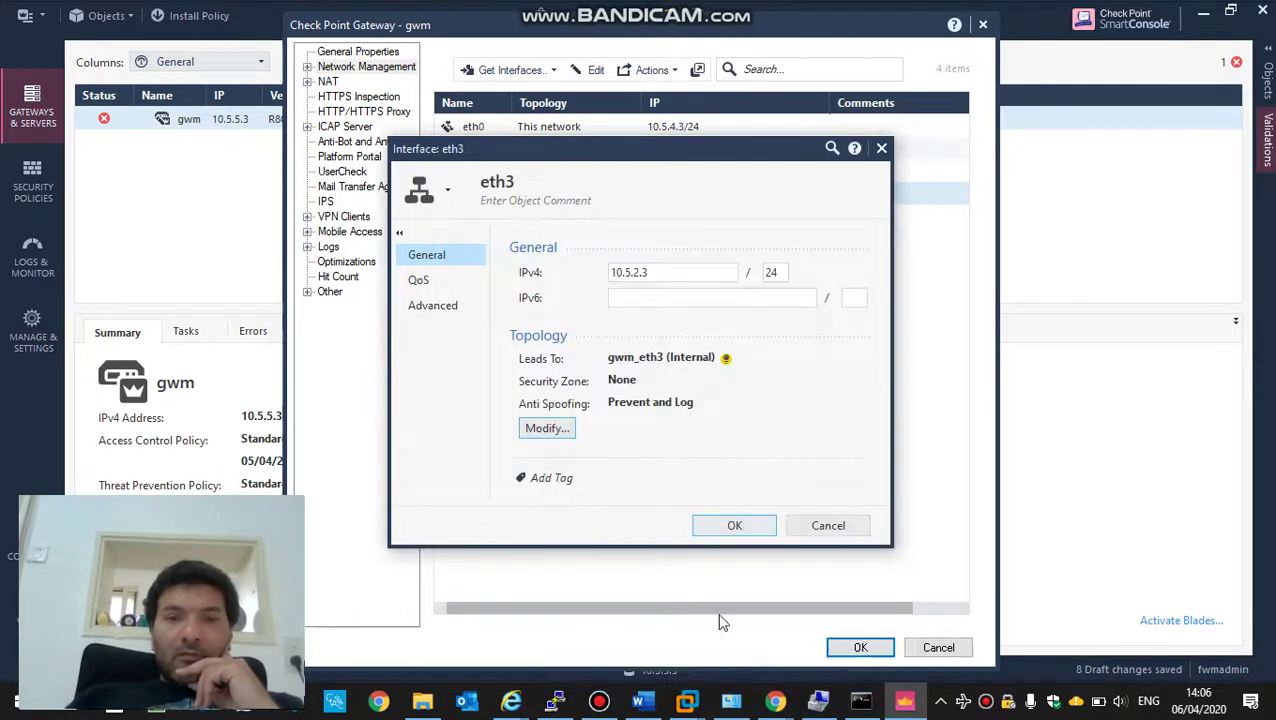
pyautogui.click(731, 526)
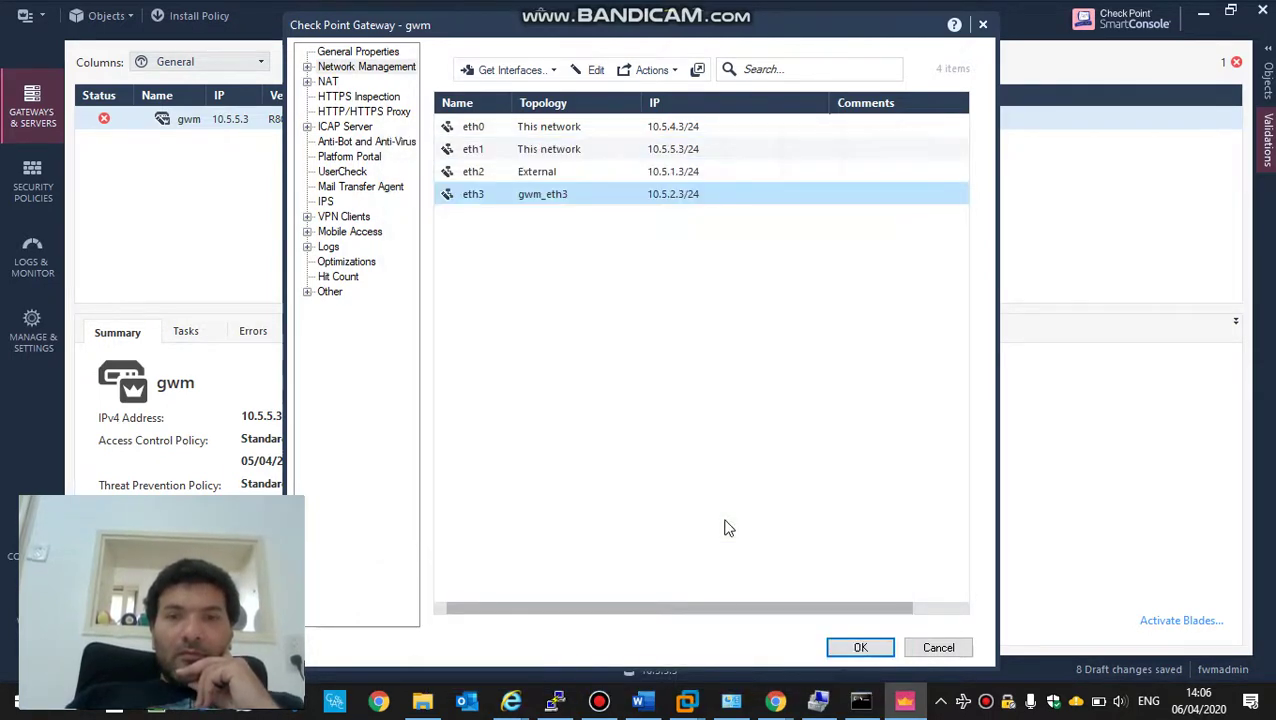
# - Close gwm's gateway properties with OK, then switch to the gwm8030 VMware console
pyautogui.click(845, 650)
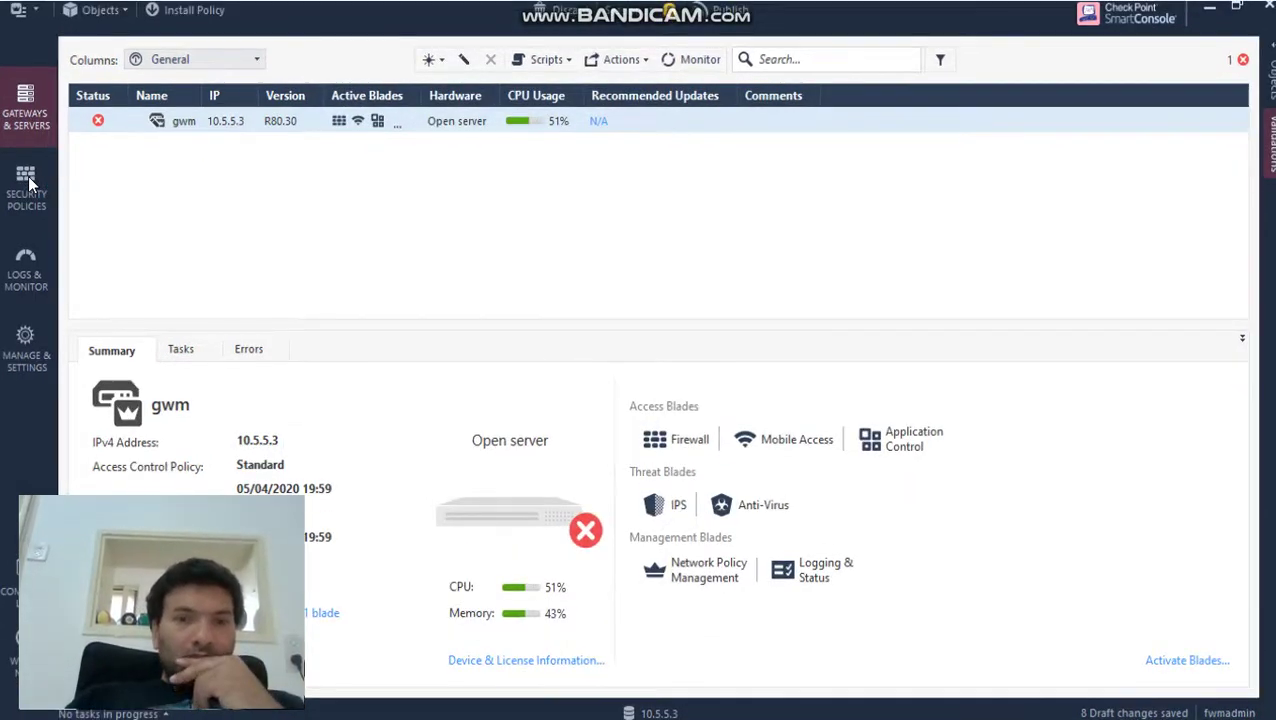
pyautogui.click(28, 180)
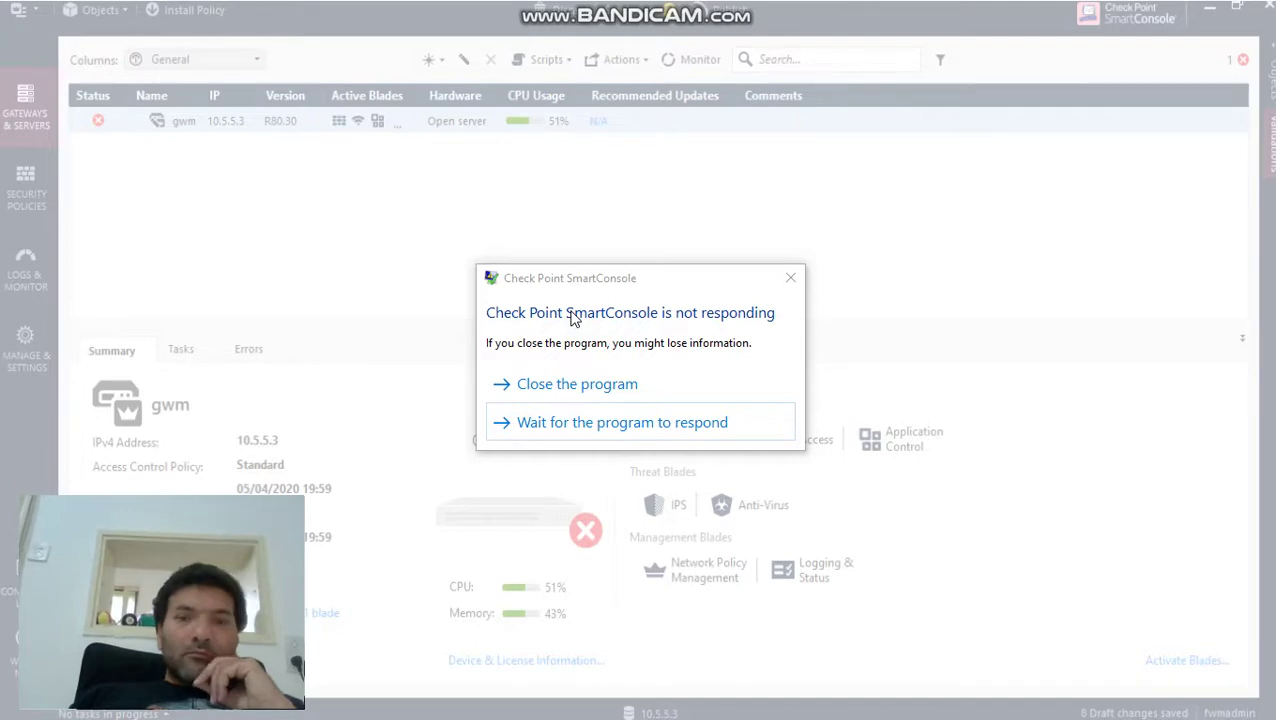
pyautogui.hotkey('alt', 'Tab')
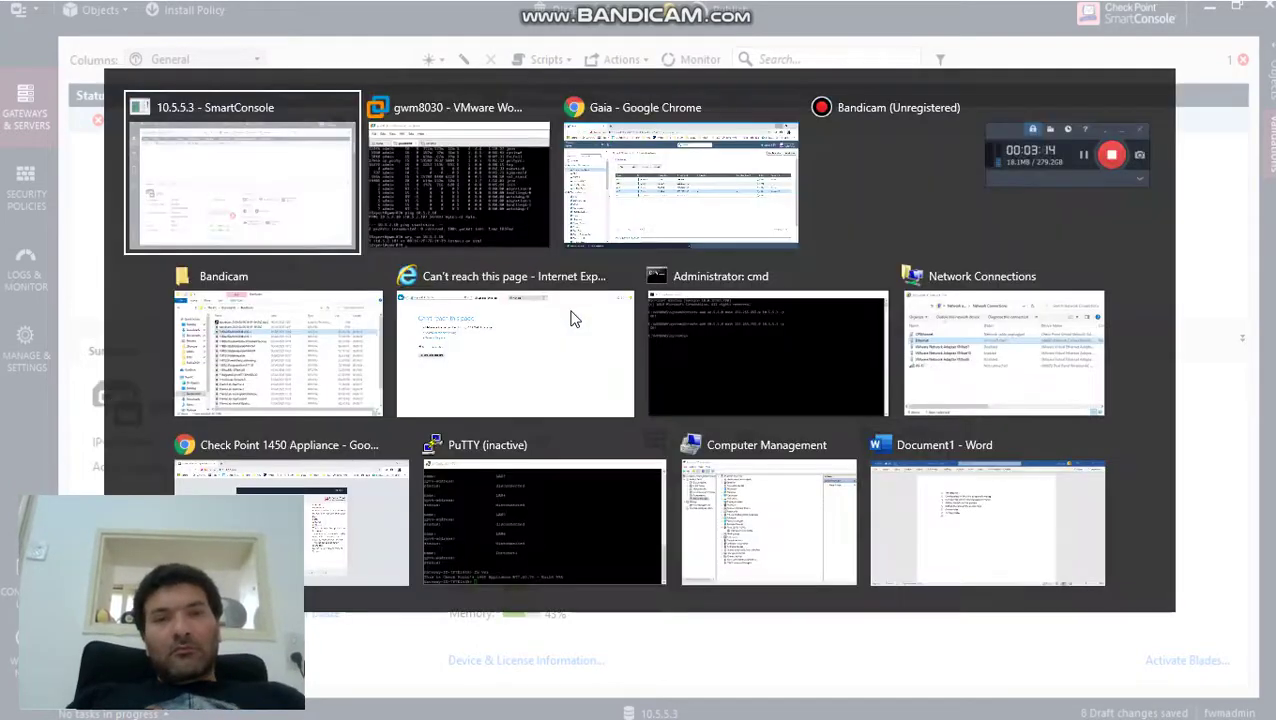
pyautogui.hotkey('alt', 'Tab')
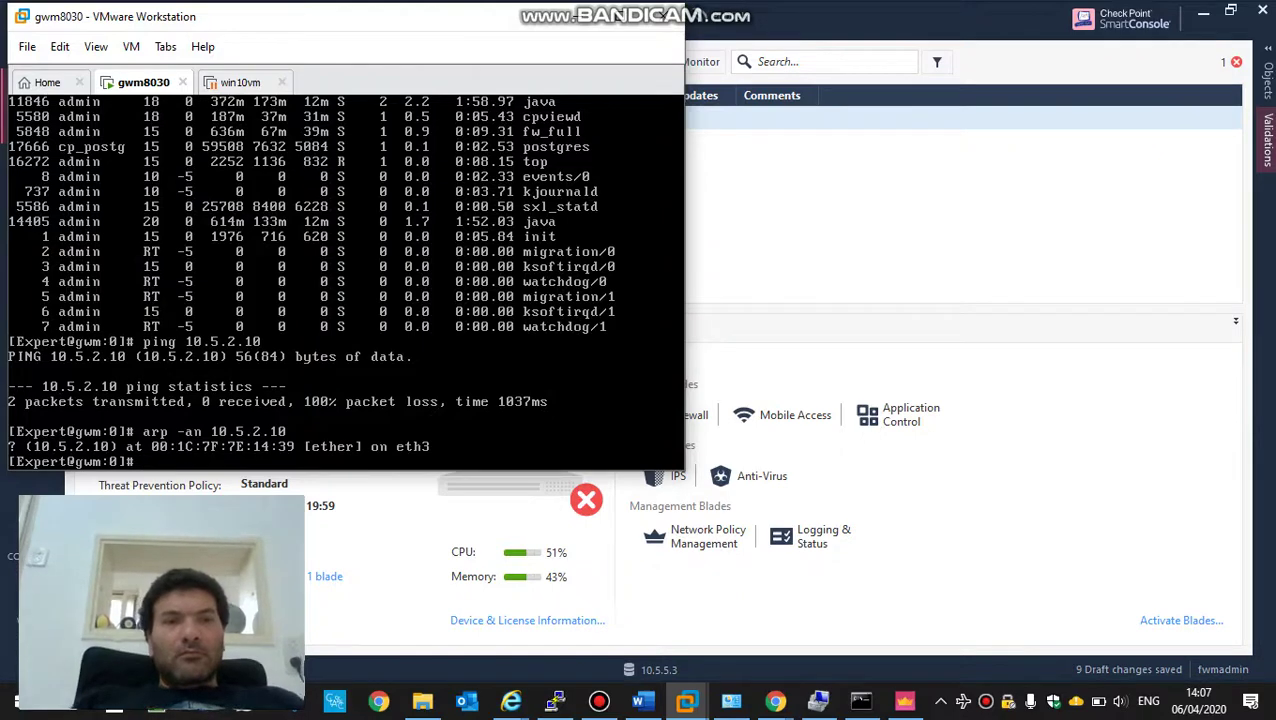
# - Run top in the gwm8030 console and show CPU usage per core
pyautogui.write('top')
pyautogui.press('Return')
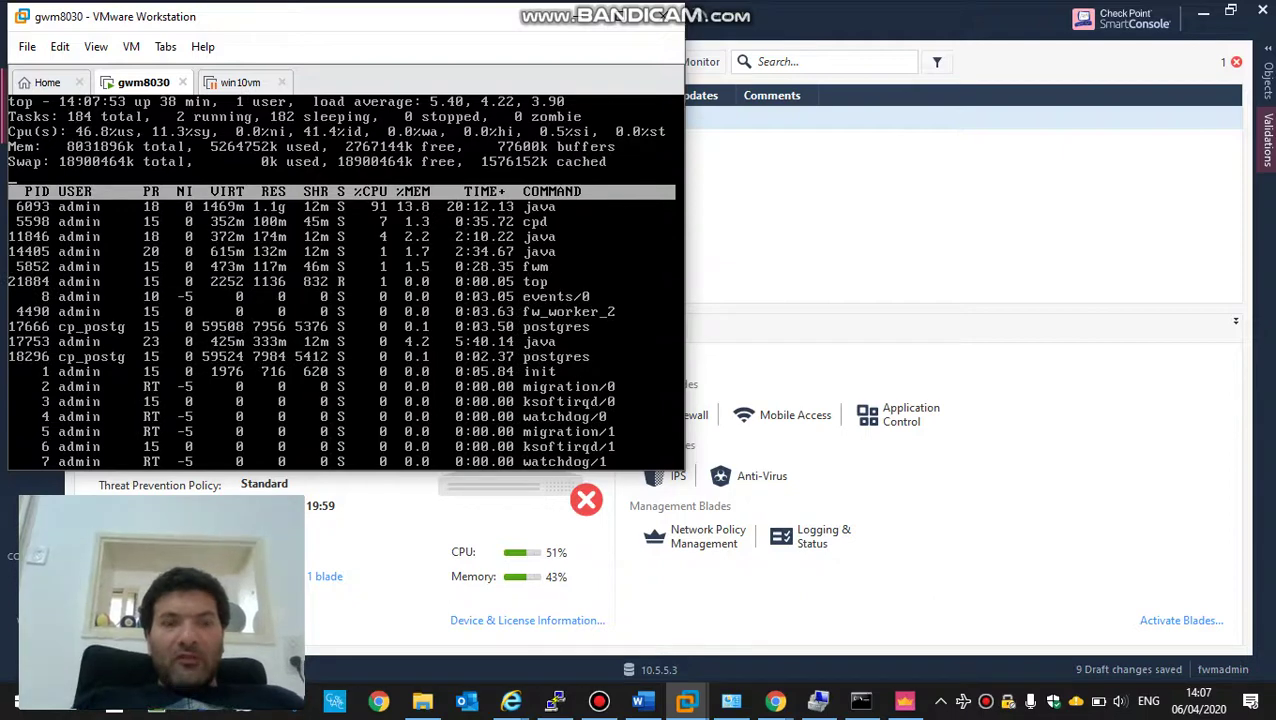
pyautogui.press('1')
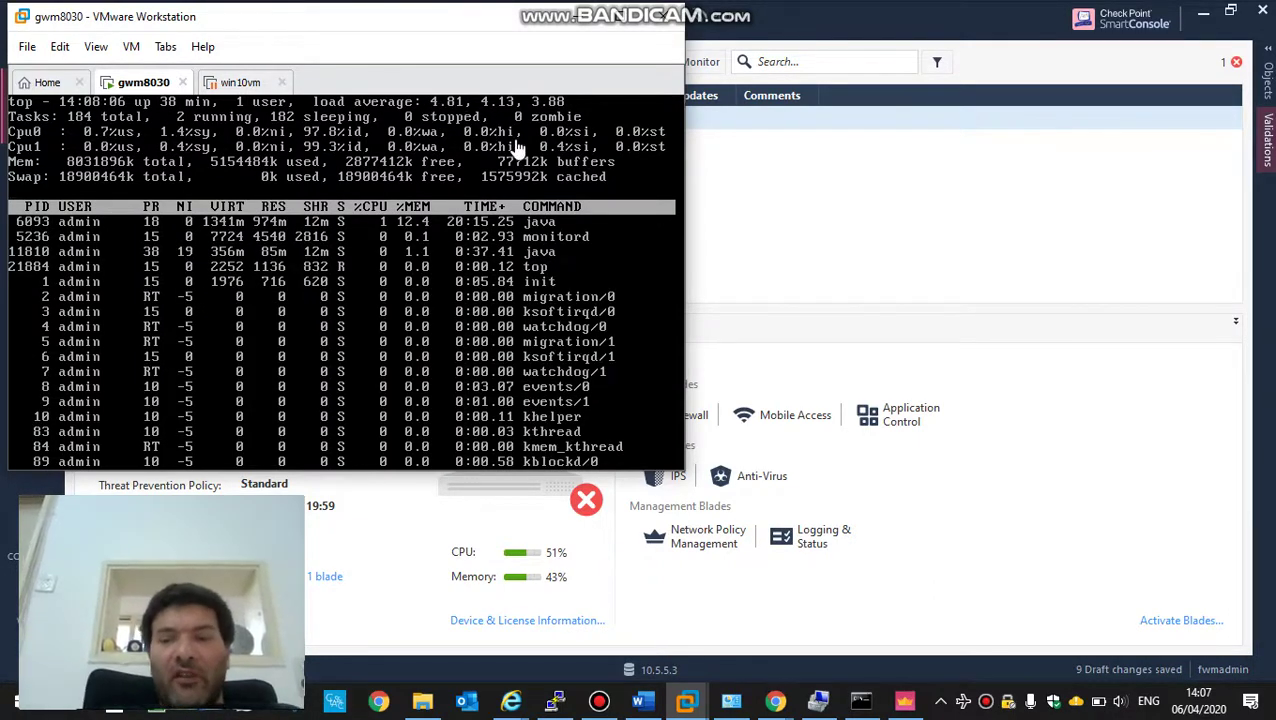
# - Minimize VMware and display the Standard policy's Network access rules with the navigation pane hidden
pyautogui.click(575, 20)
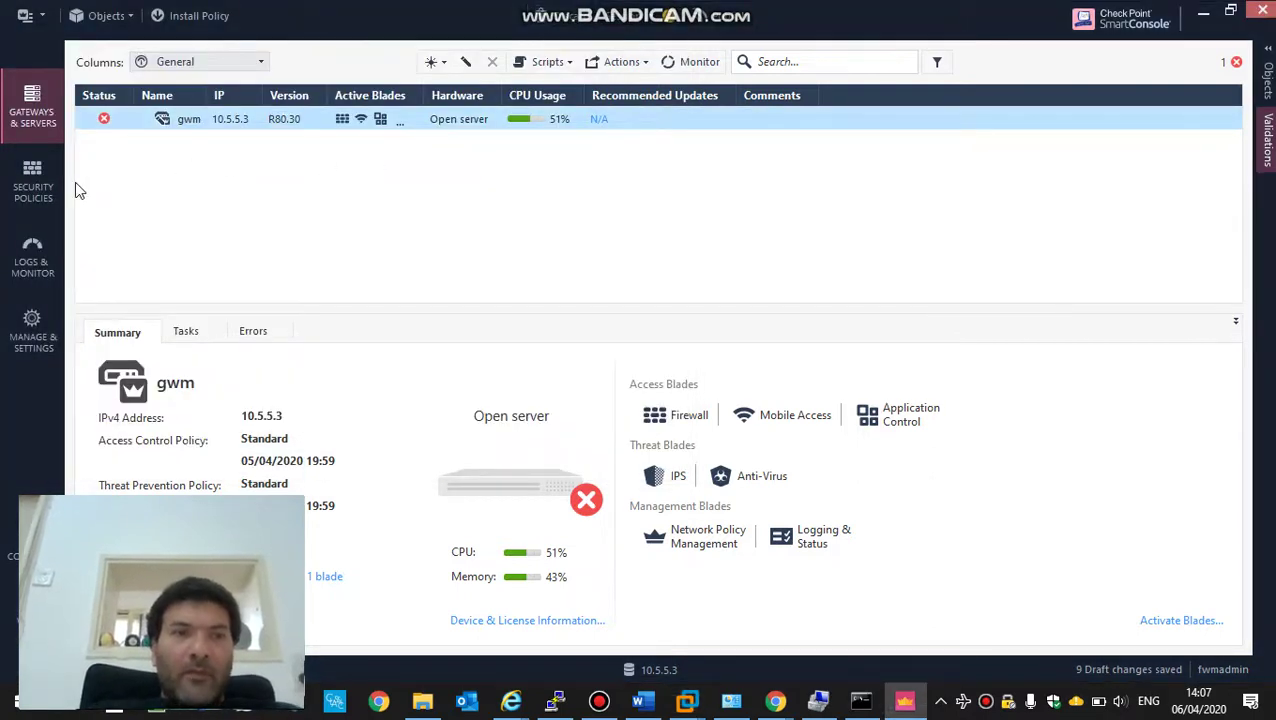
pyautogui.click(33, 182)
pyautogui.click(158, 148)
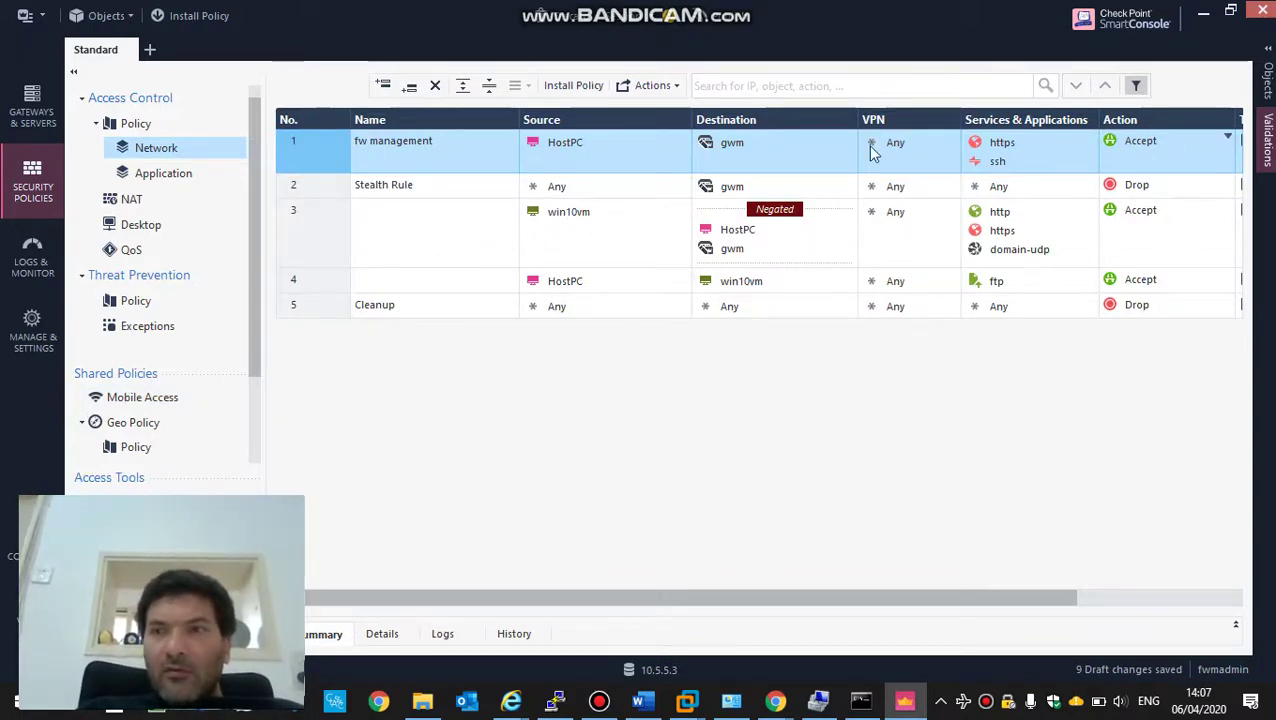
pyautogui.click(73, 71)
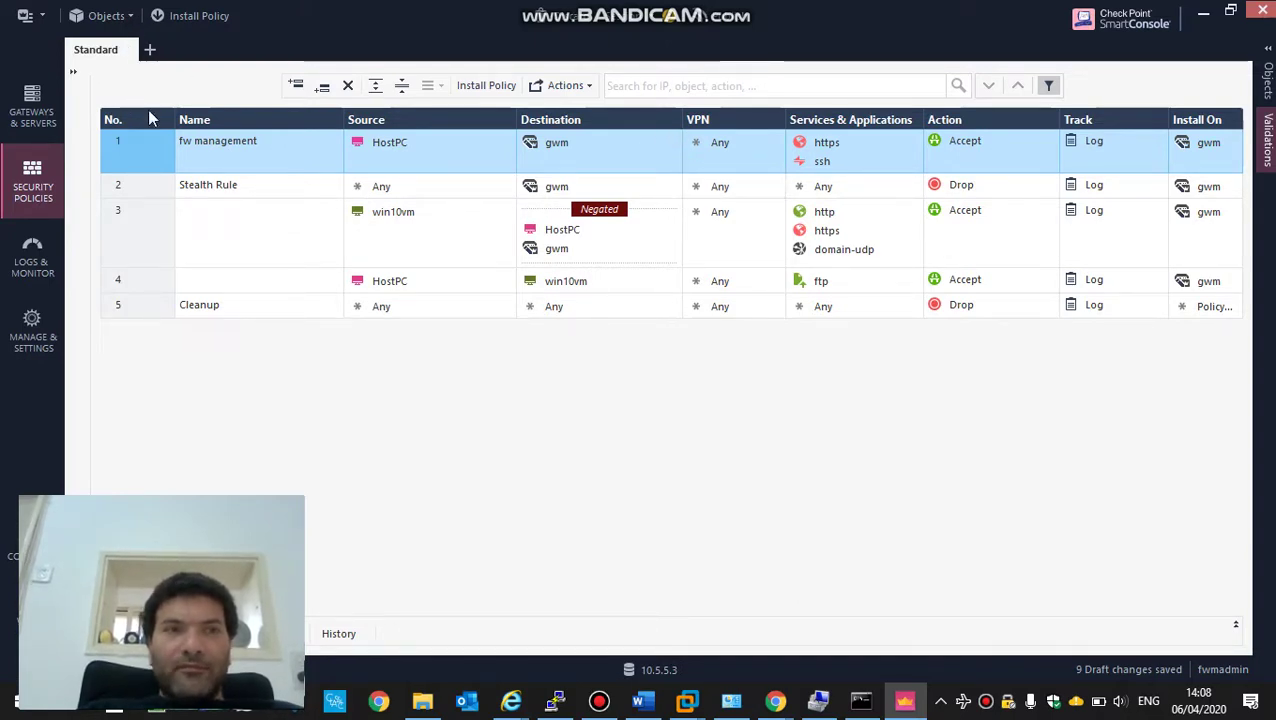
# - Look at rule 1's Destination object picker, then return to the Gateways & Servers view
pyautogui.click(671, 140)
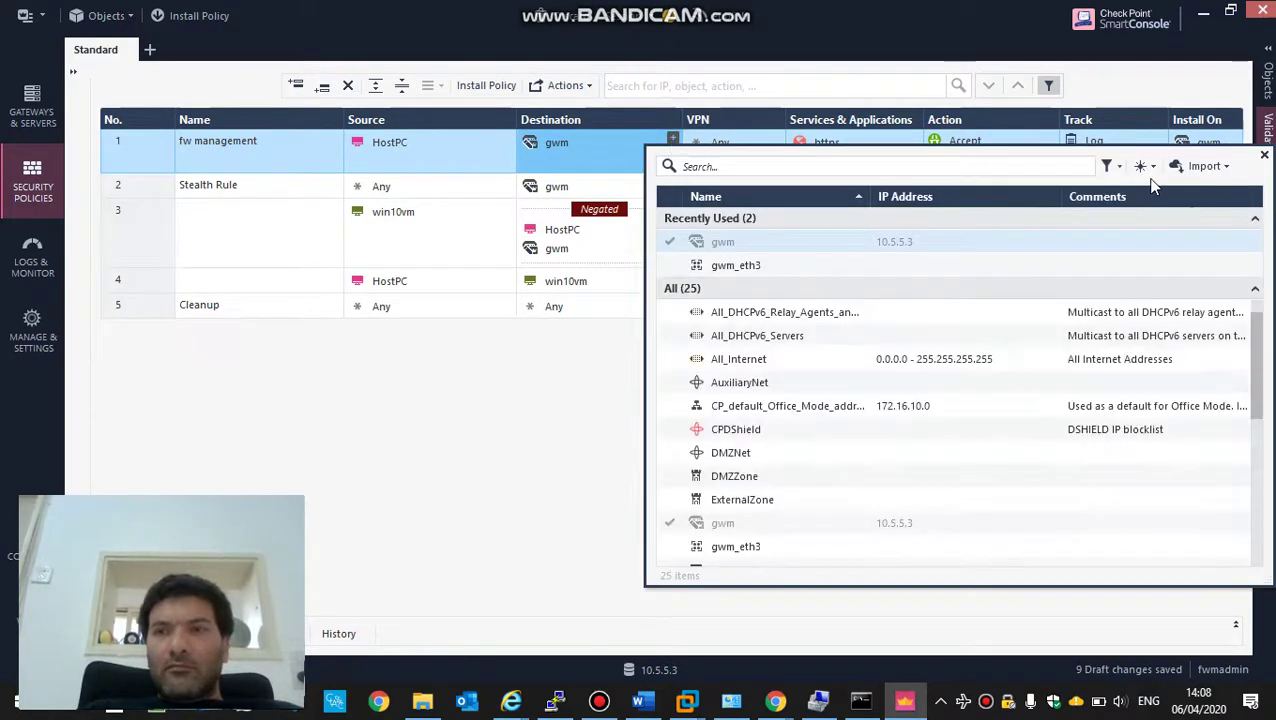
pyautogui.click(1141, 166)
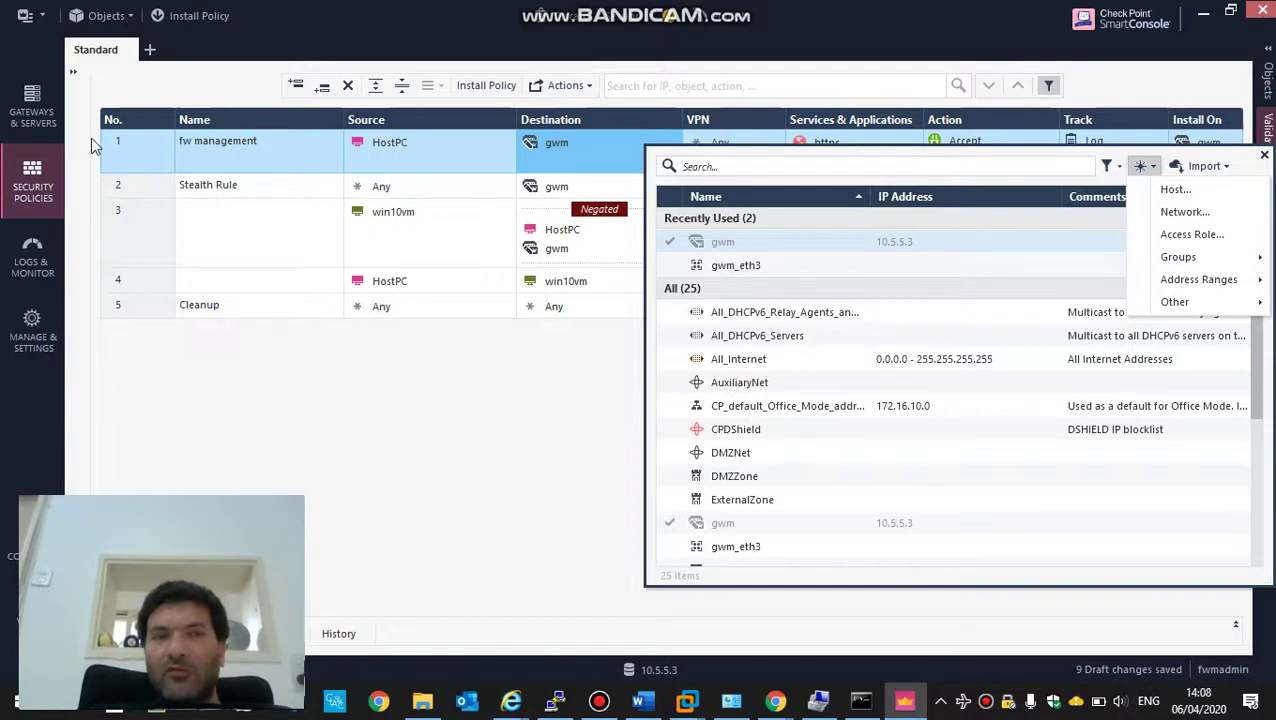
pyautogui.click(30, 118)
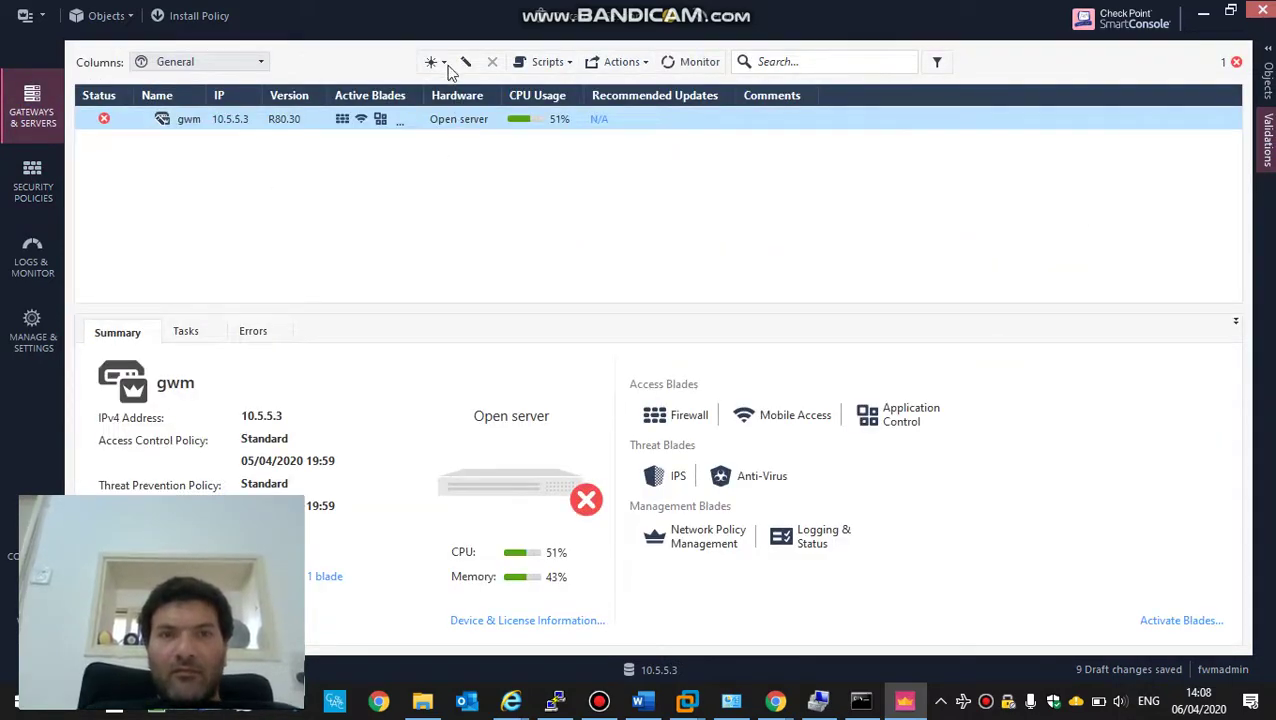
# - Create a new classic-mode security gateway named gw-home with the colour Blue
pyautogui.click(437, 62)
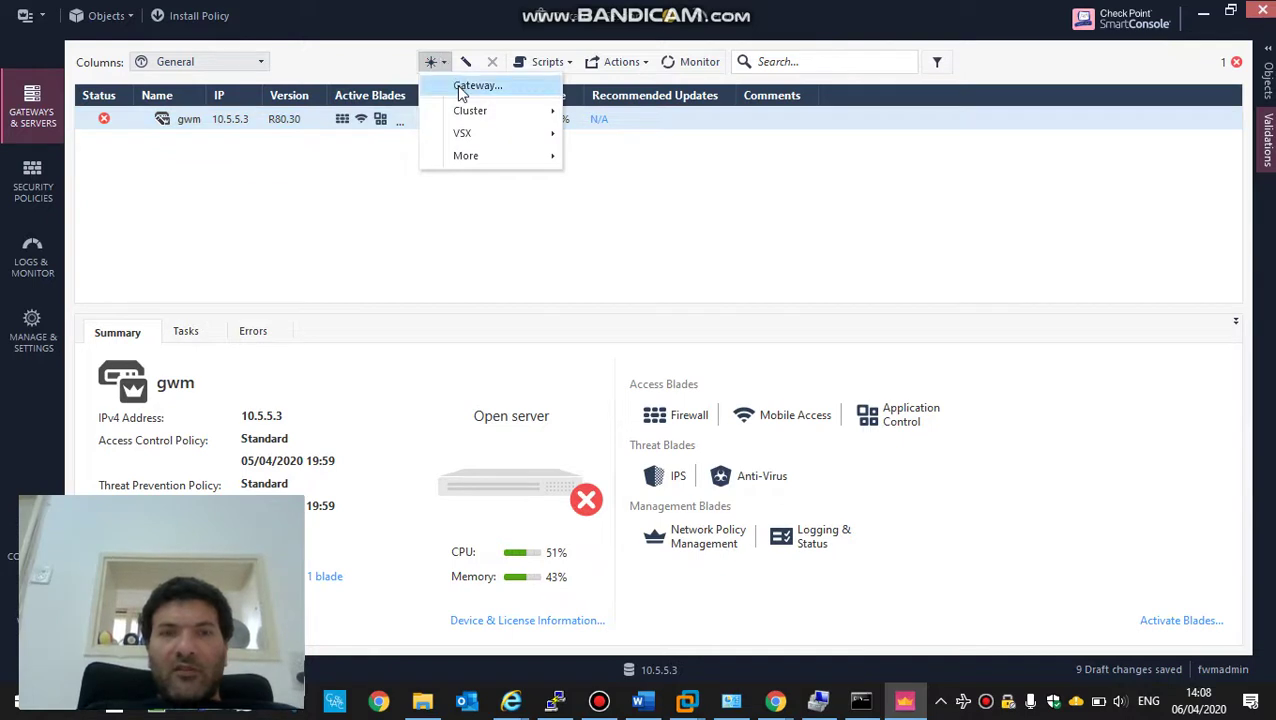
pyautogui.click(463, 88)
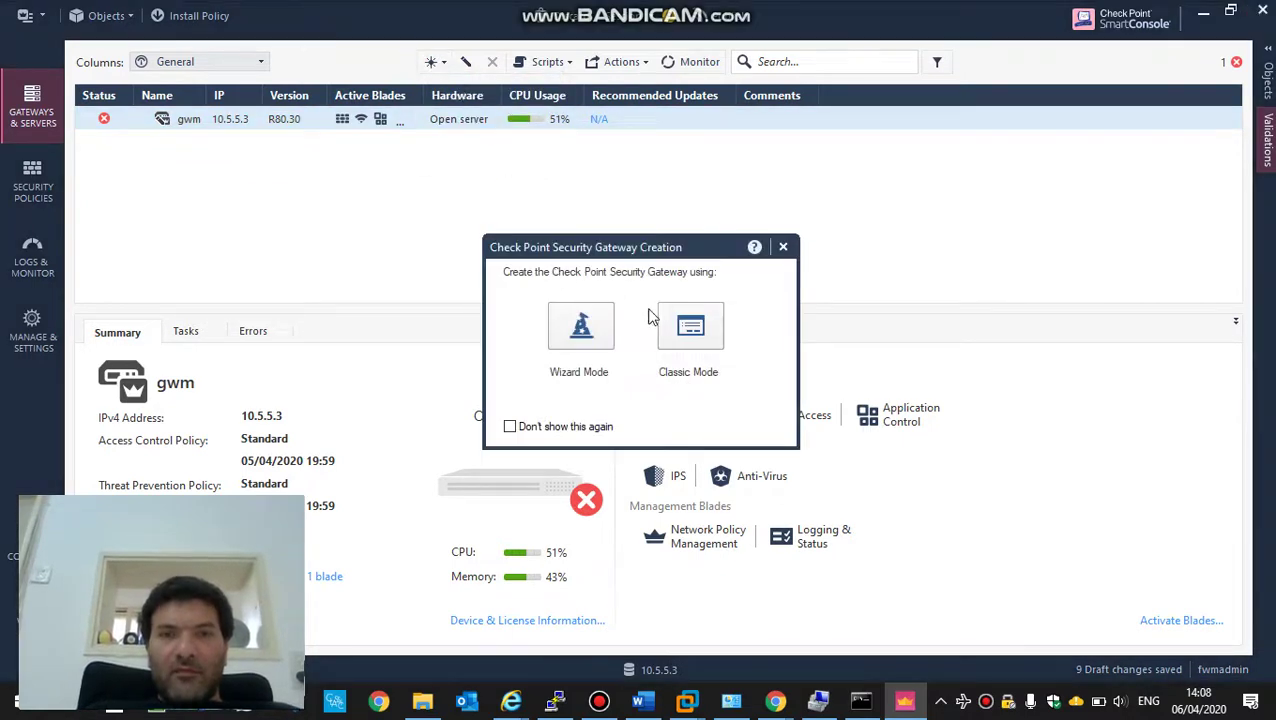
pyautogui.click(678, 324)
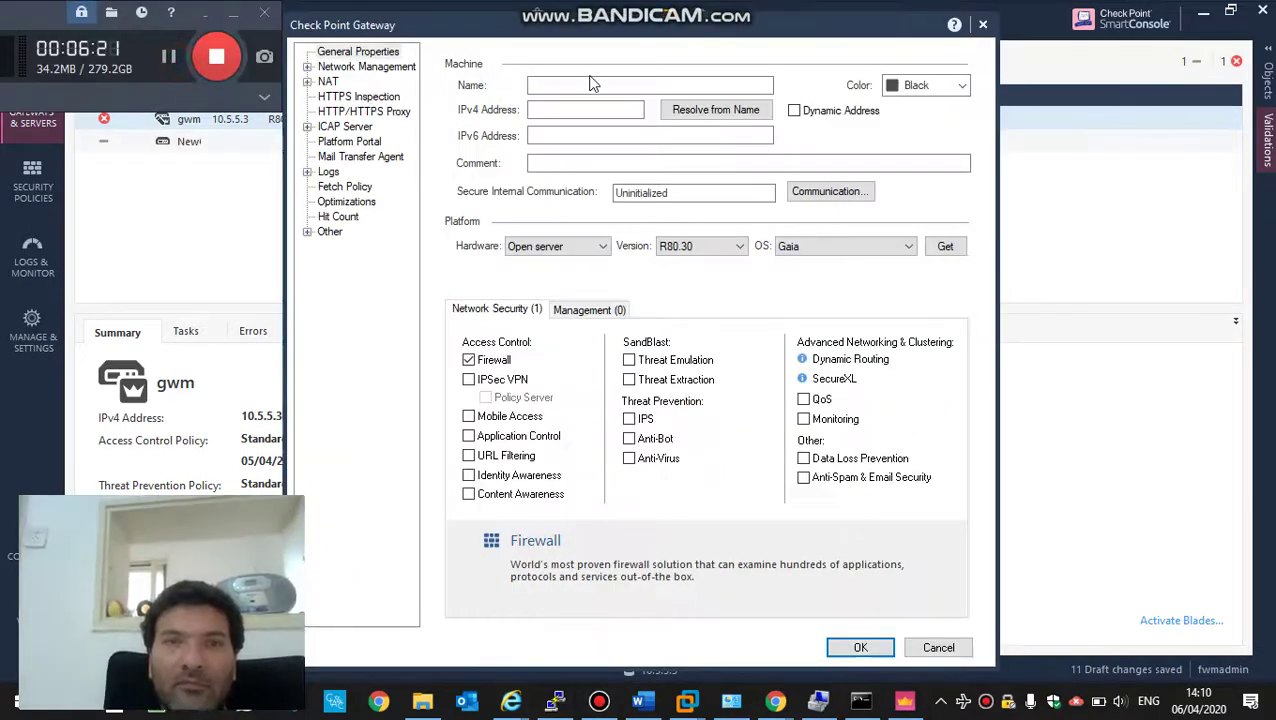
pyautogui.click(592, 86)
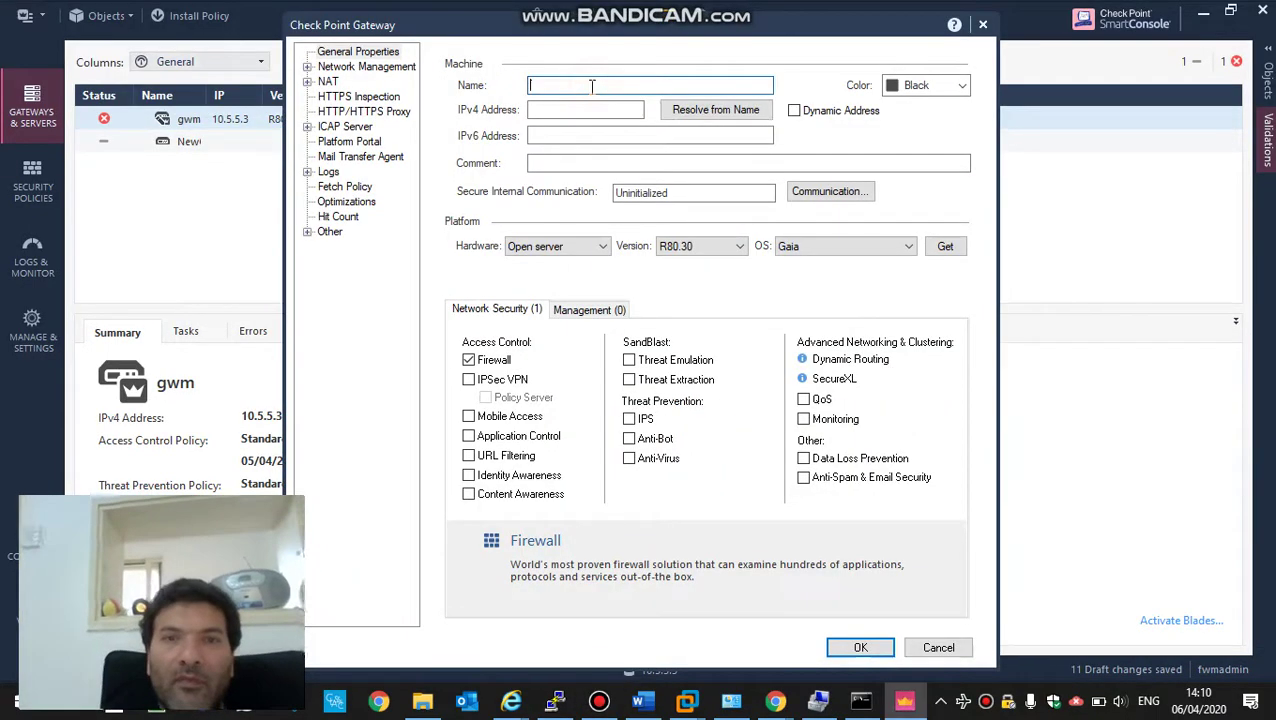
pyautogui.write('gw')
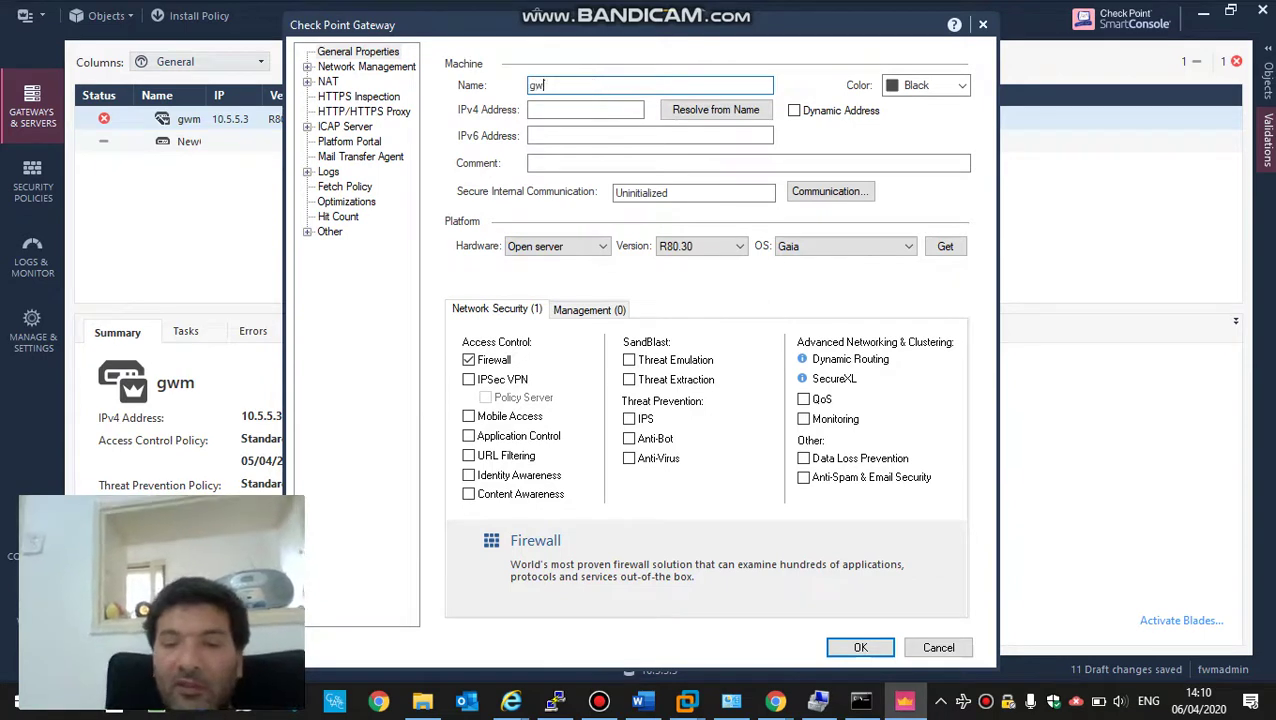
pyautogui.write('-home')
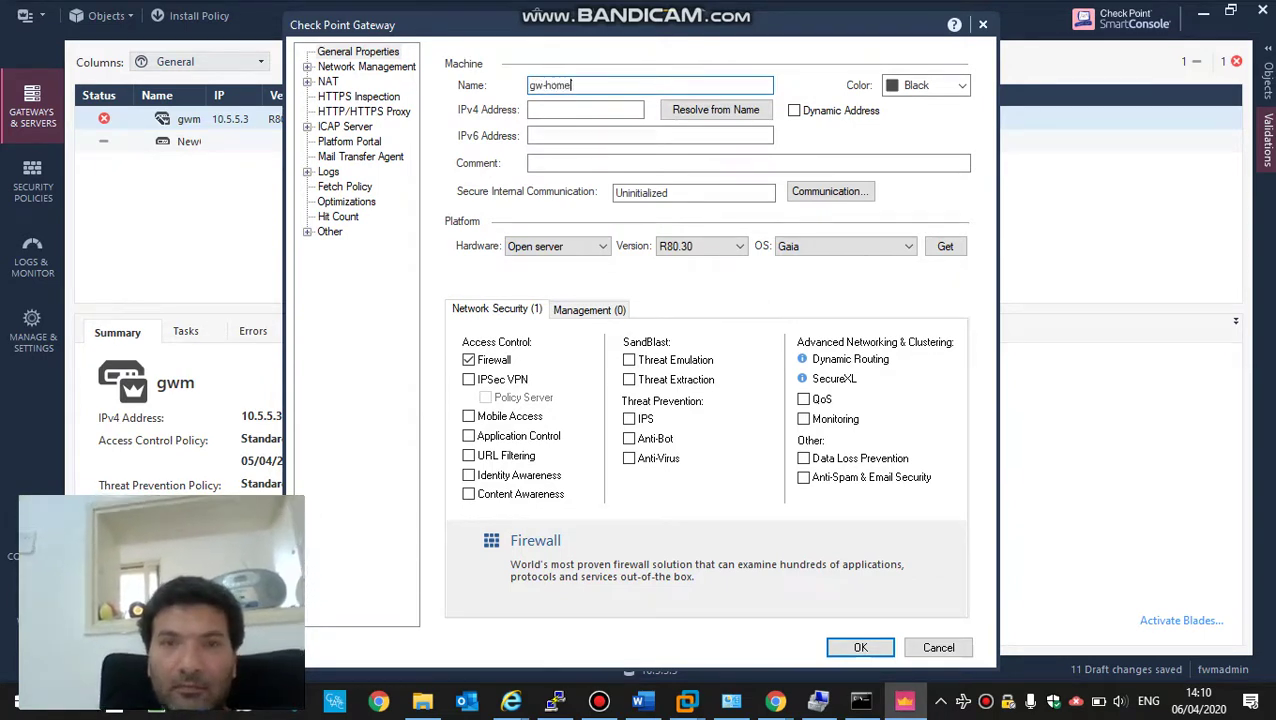
pyautogui.click(918, 86)
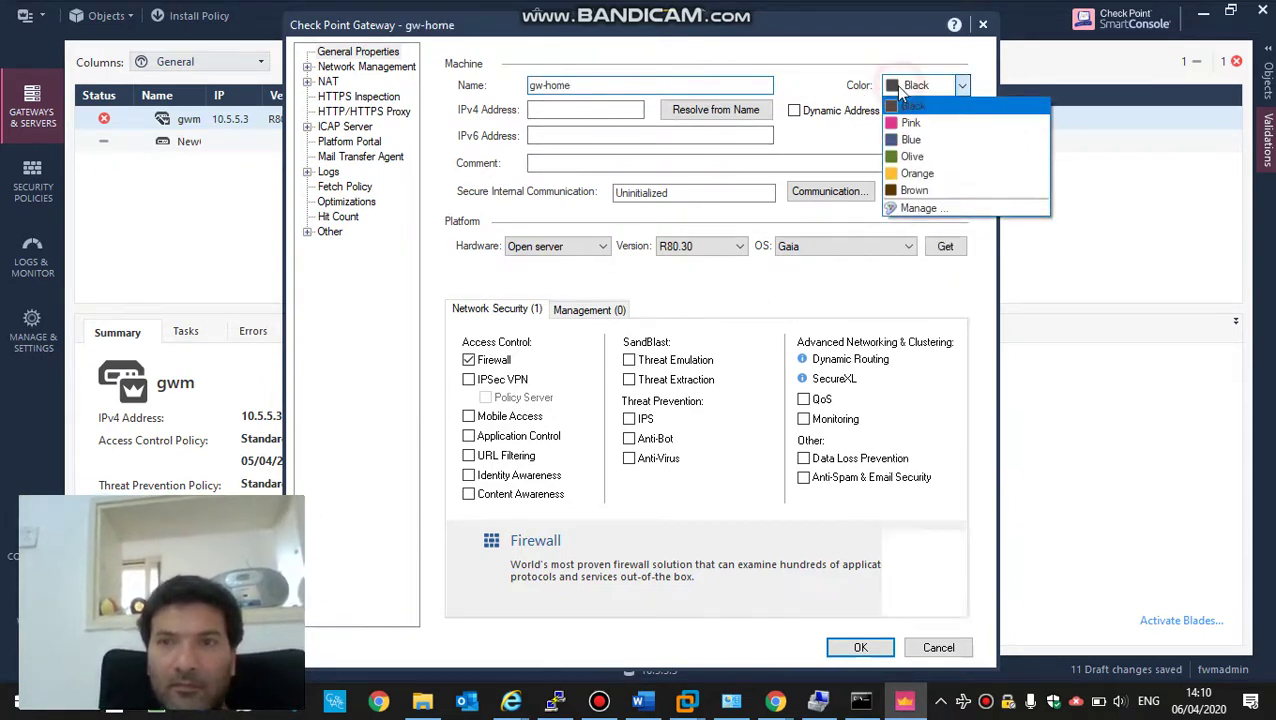
pyautogui.click(911, 140)
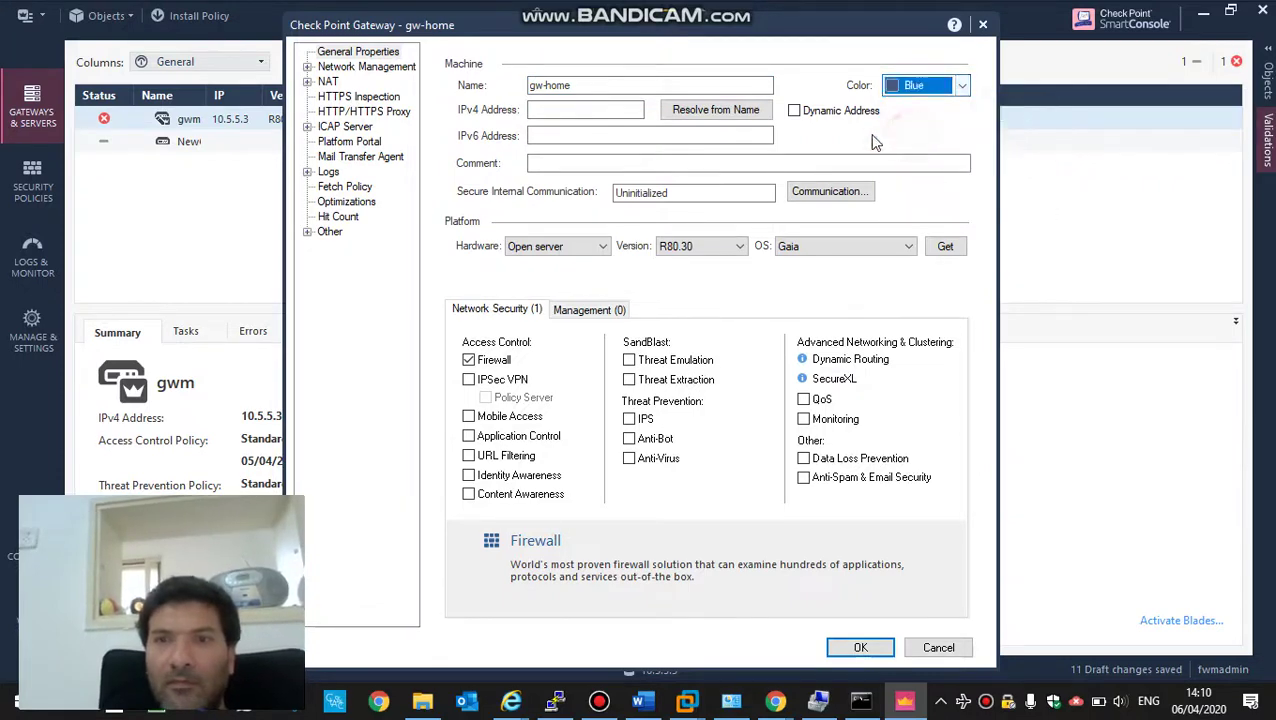
# - Enter 10.5.2.10 as gw-home's IPv4 address and bring up its trusted communication settings
pyautogui.click(592, 111)
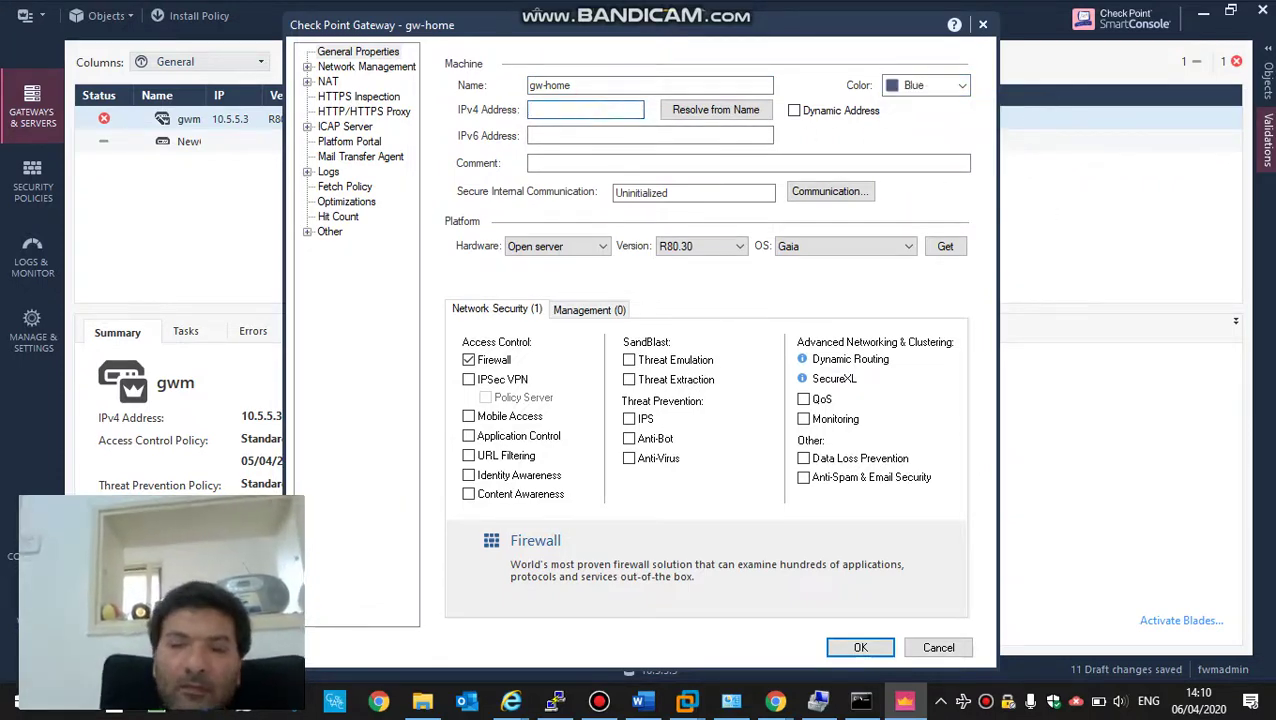
pyautogui.write('10.5')
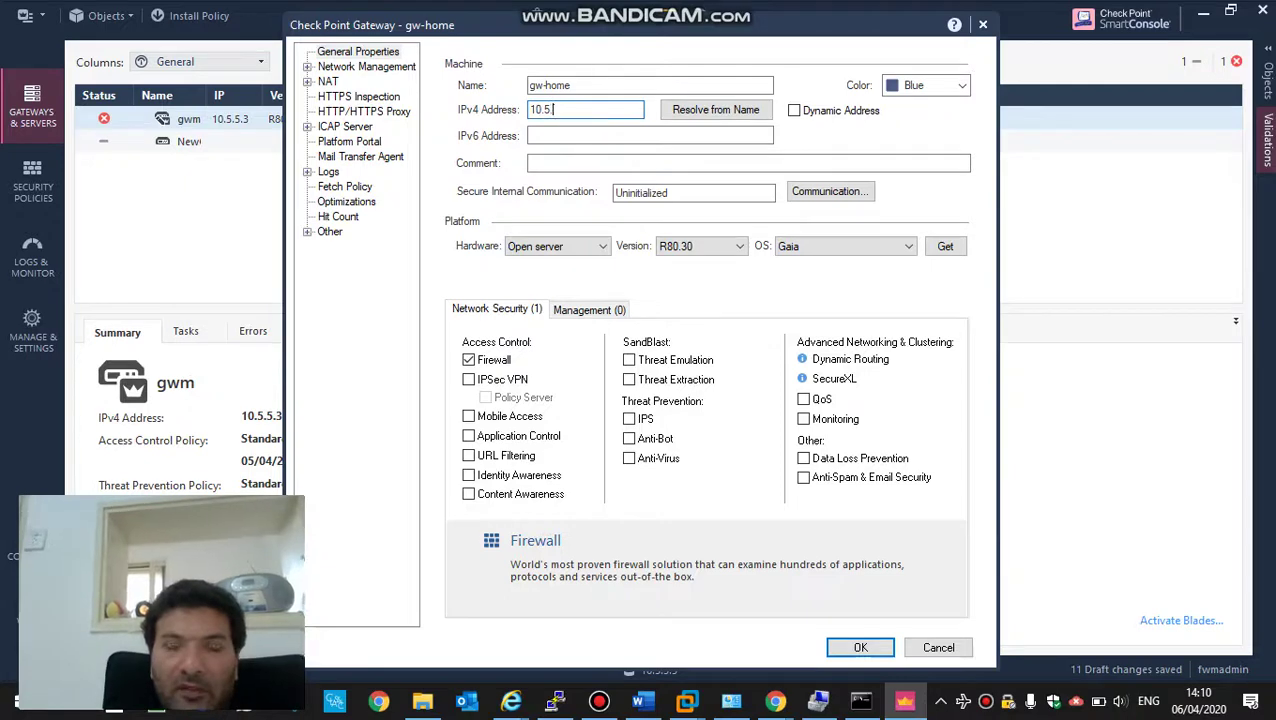
pyautogui.write('.2.10')
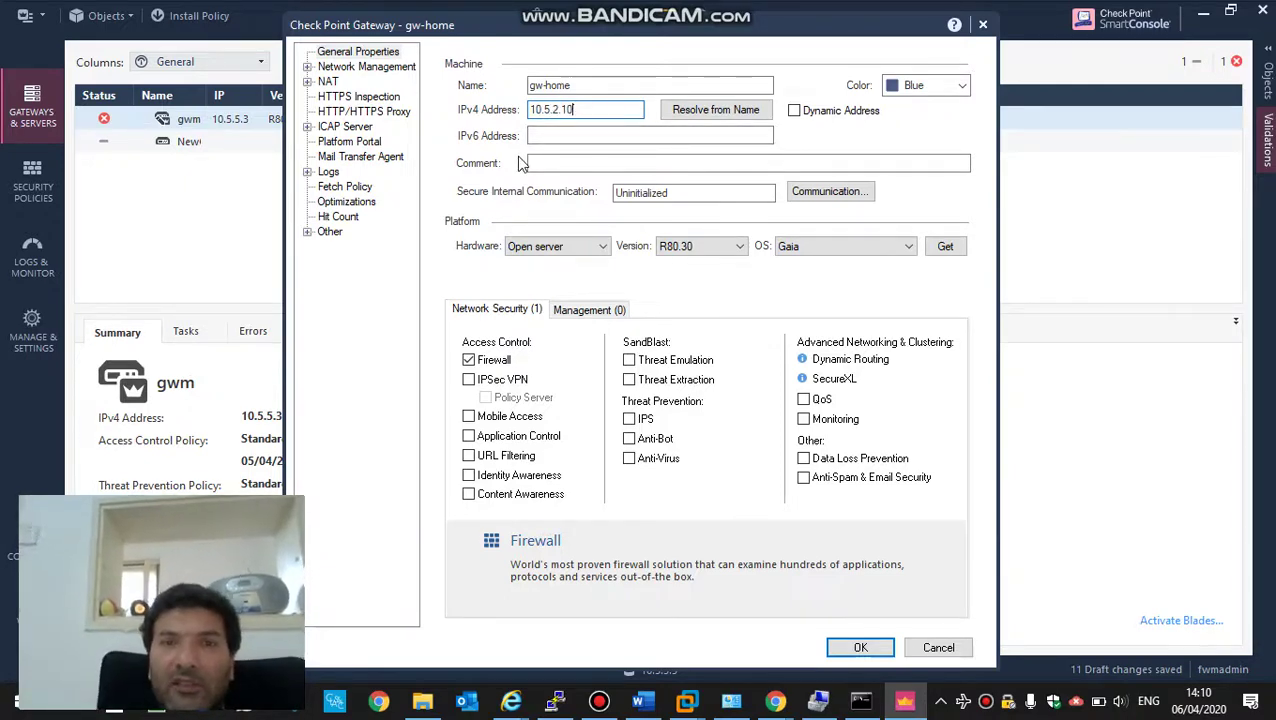
pyautogui.click(816, 200)
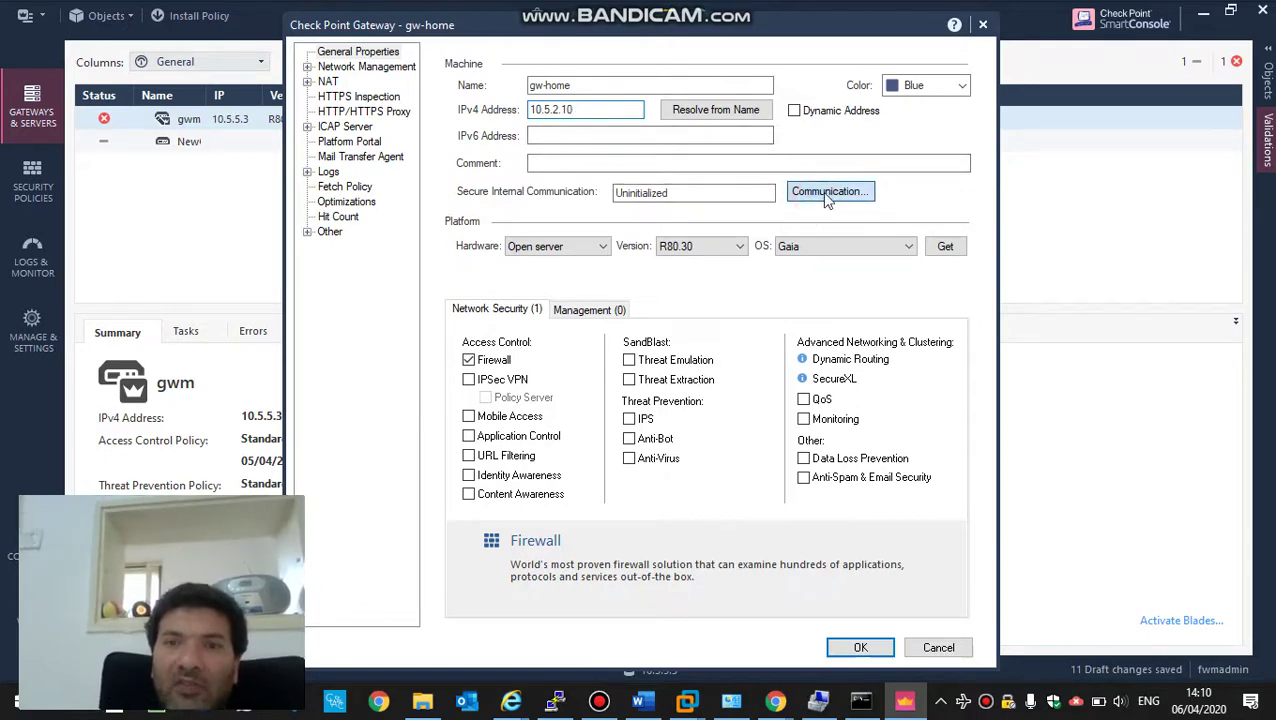
pyautogui.click(827, 196)
# - Enter and confirm gw-home's one-time password, start trust initialization, then show the desktop diagram
pyautogui.click(594, 244)
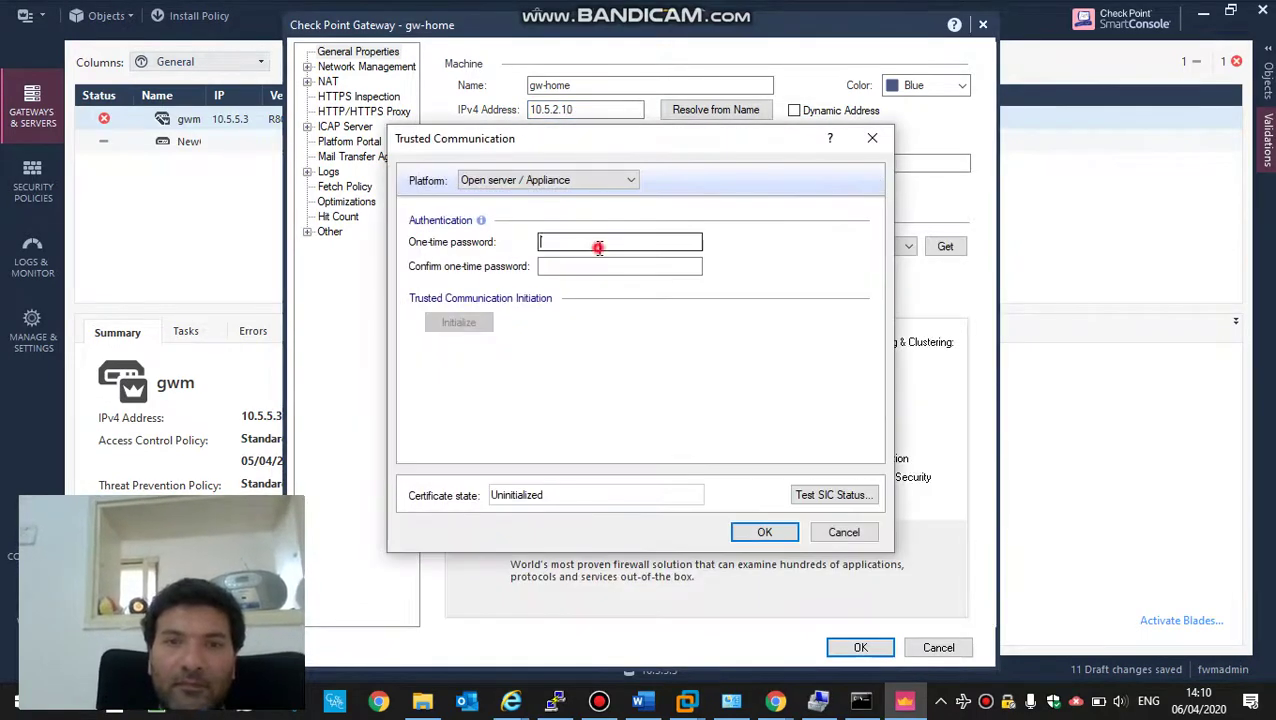
pyautogui.write('*******')
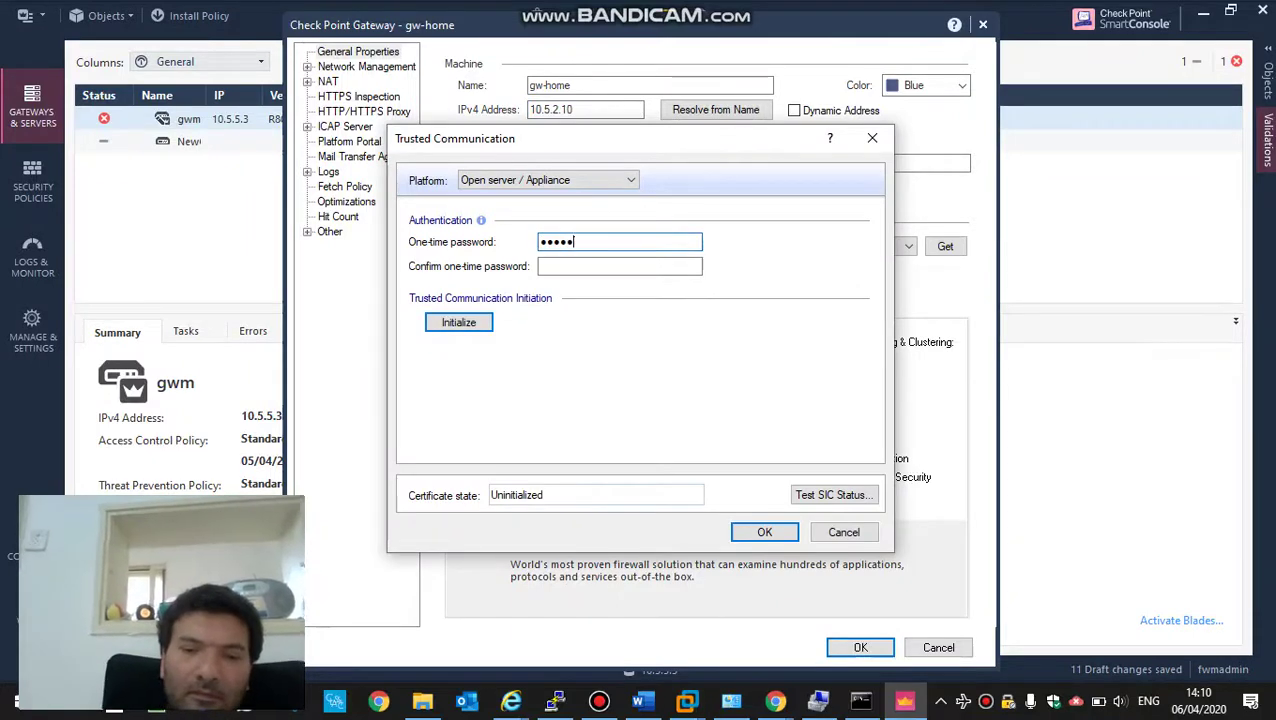
pyautogui.write('**')
pyautogui.press('Tab')
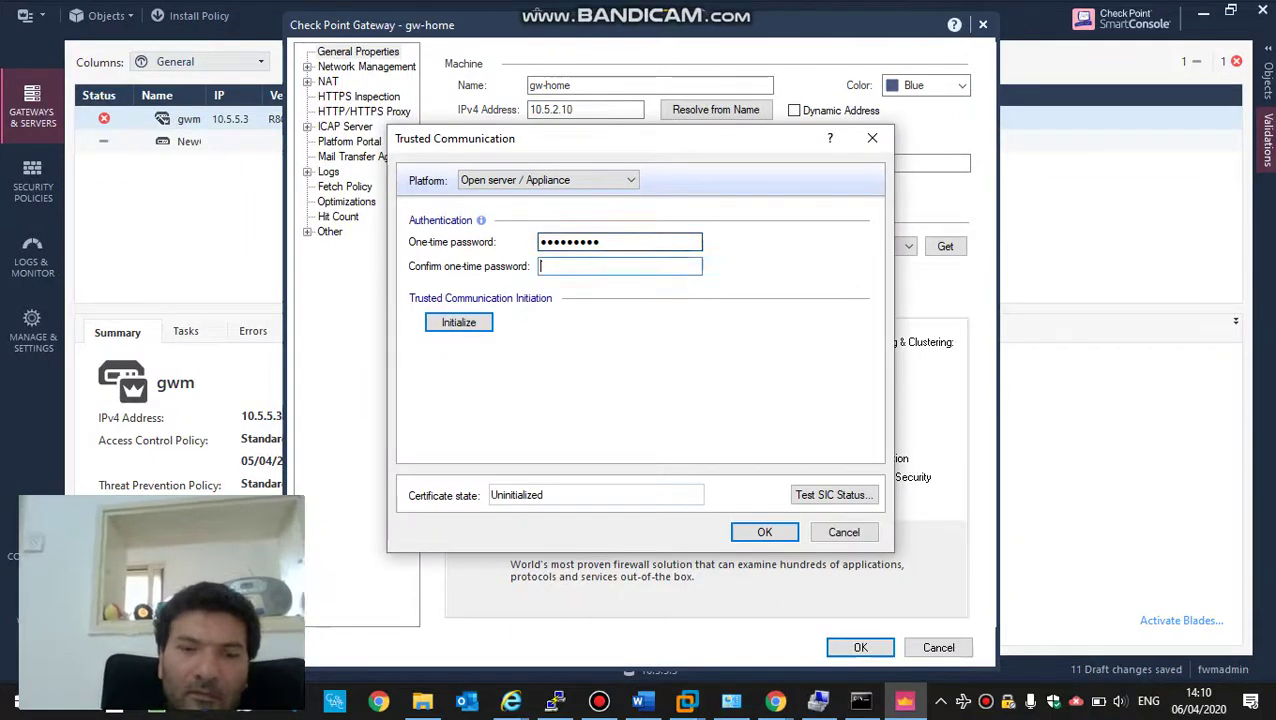
pyautogui.write('****')
pyautogui.write('123')
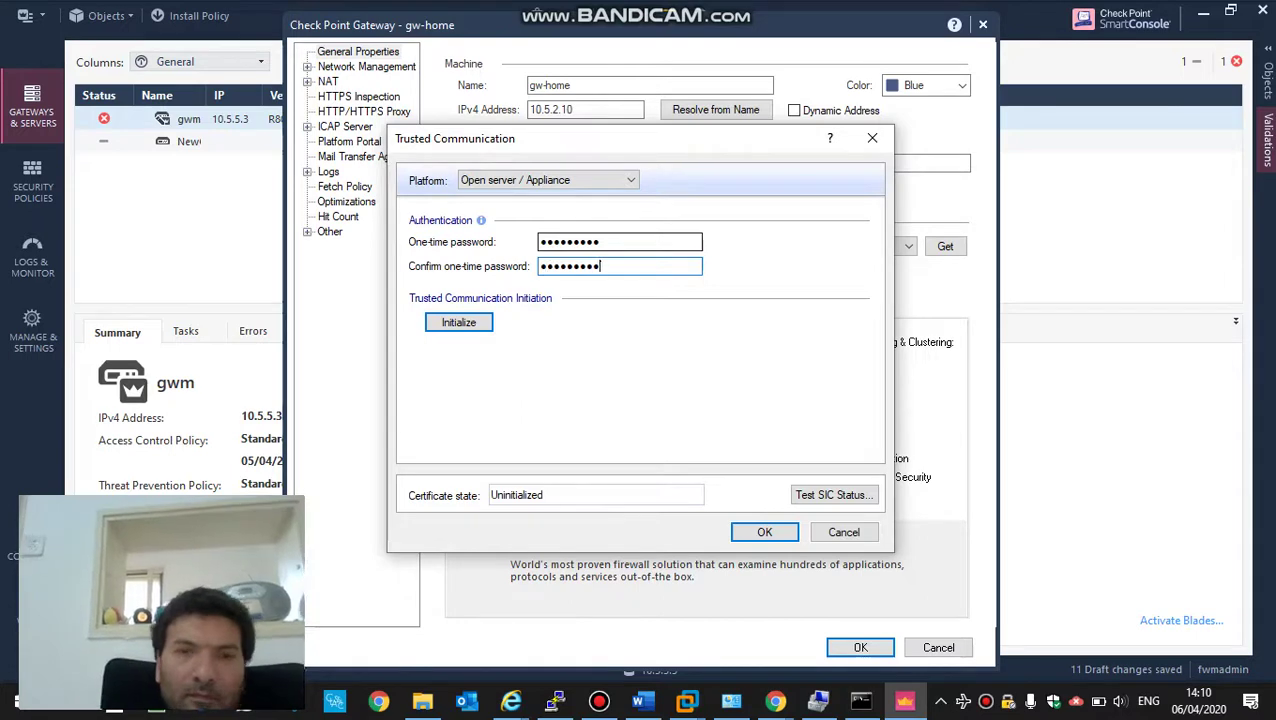
pyautogui.click(474, 323)
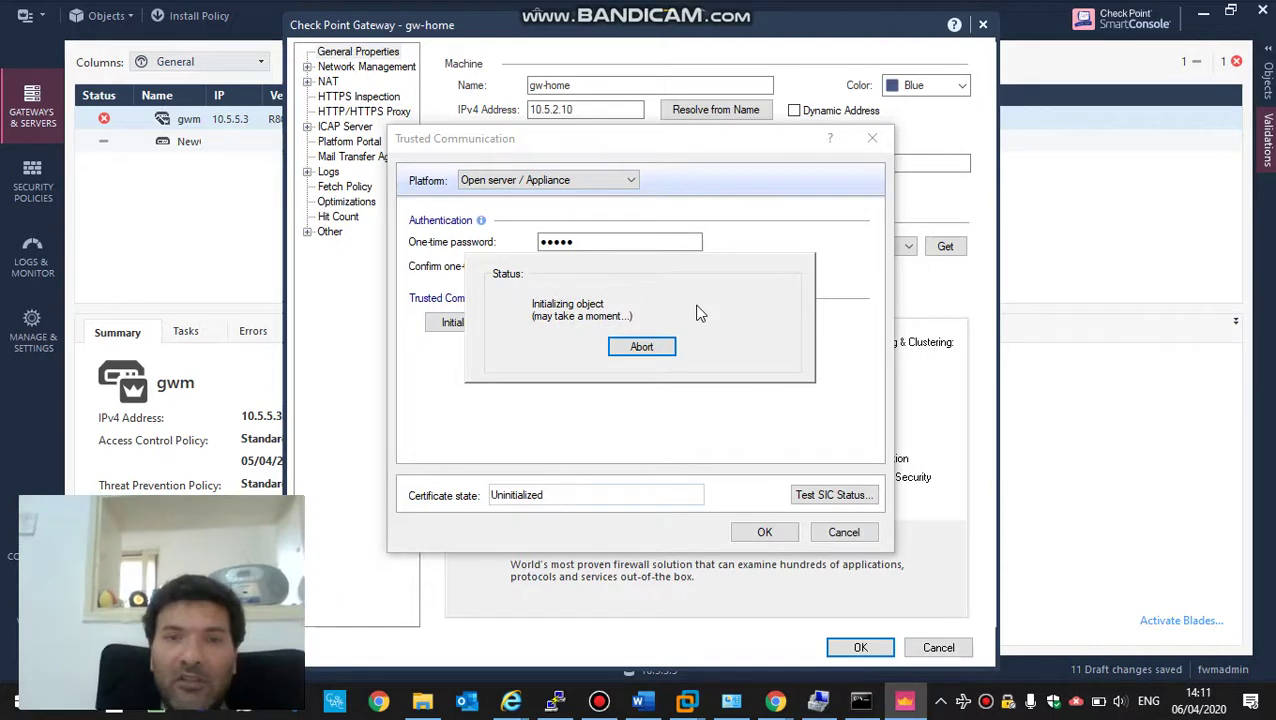
pyautogui.press('super+d')
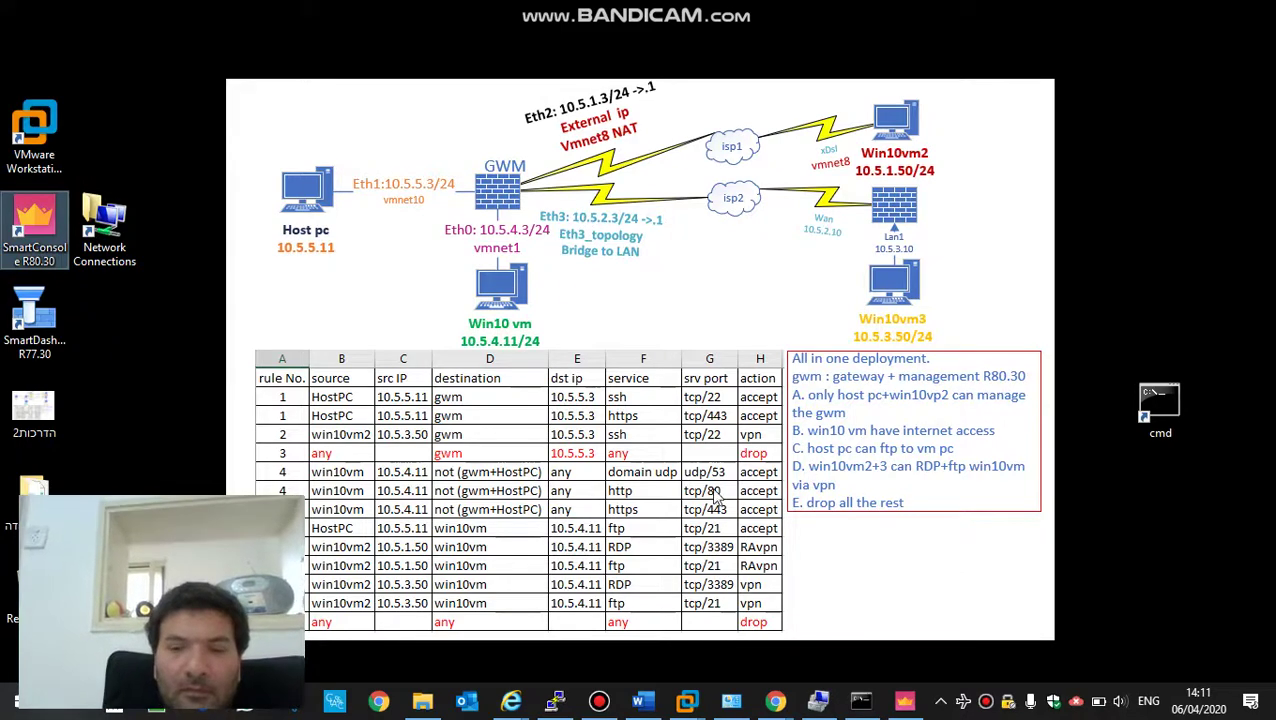
# - Restore the SmartConsole window from the taskbar
pyautogui.click(903, 699)
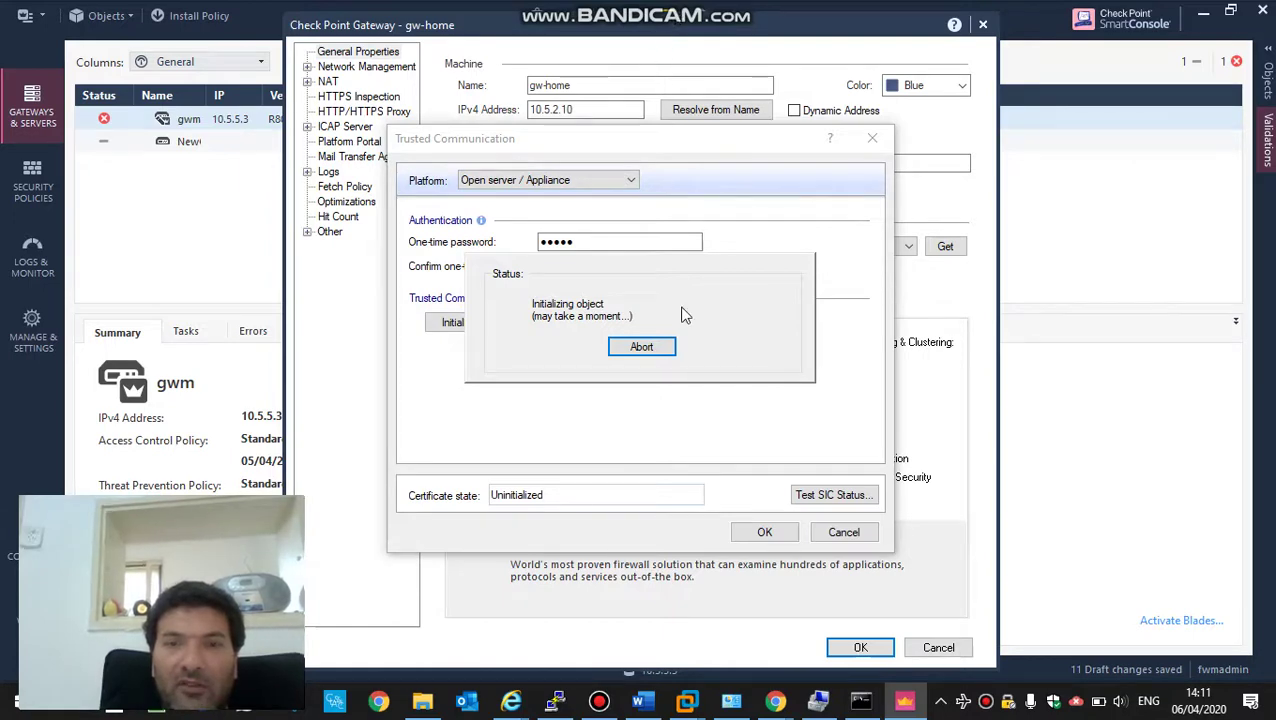
# - Open a new PuTTY SSH session to 10.5.5.3 and log in as admin
pyautogui.click(556, 700)
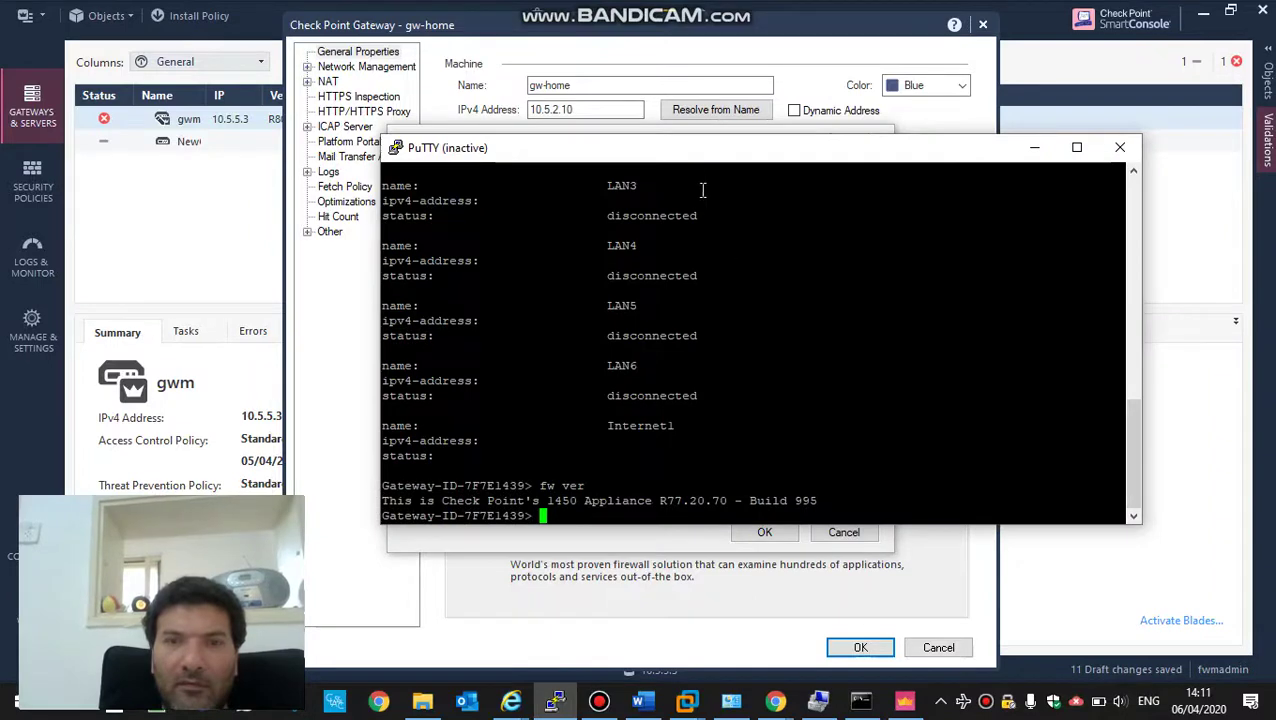
pyautogui.rightClick(697, 156)
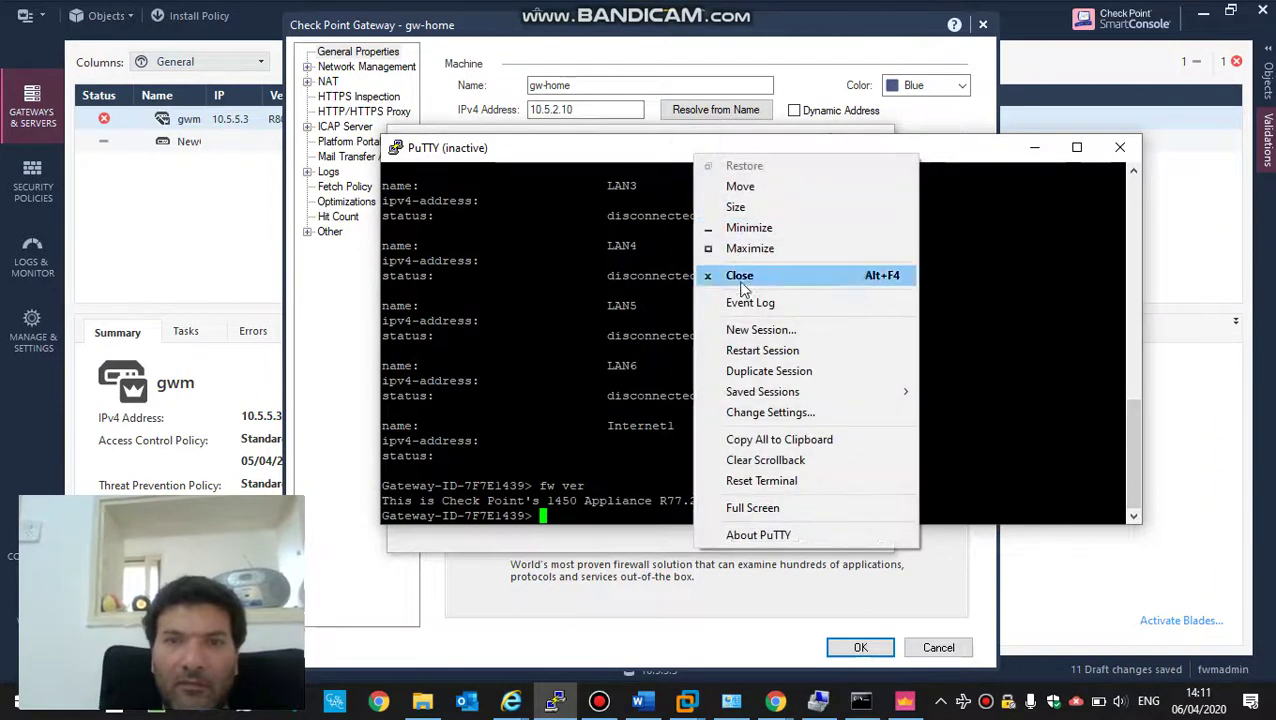
pyautogui.click(750, 333)
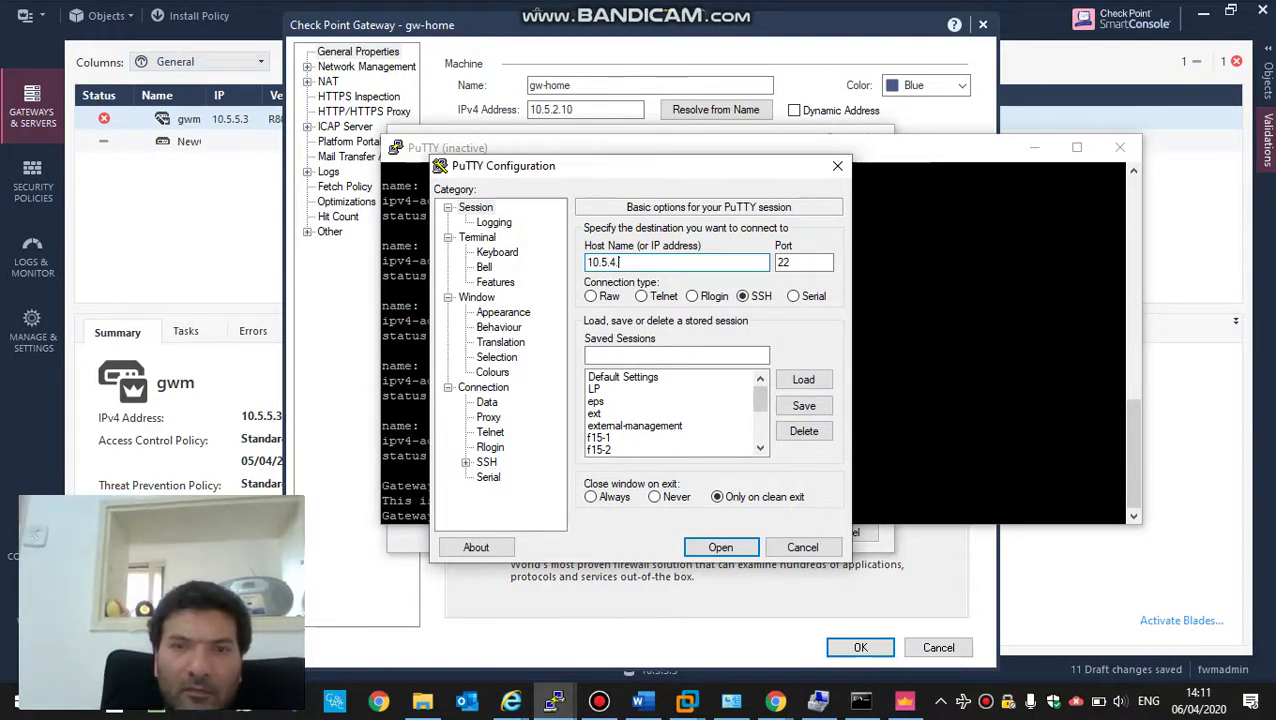
pyautogui.write('10.5.5')
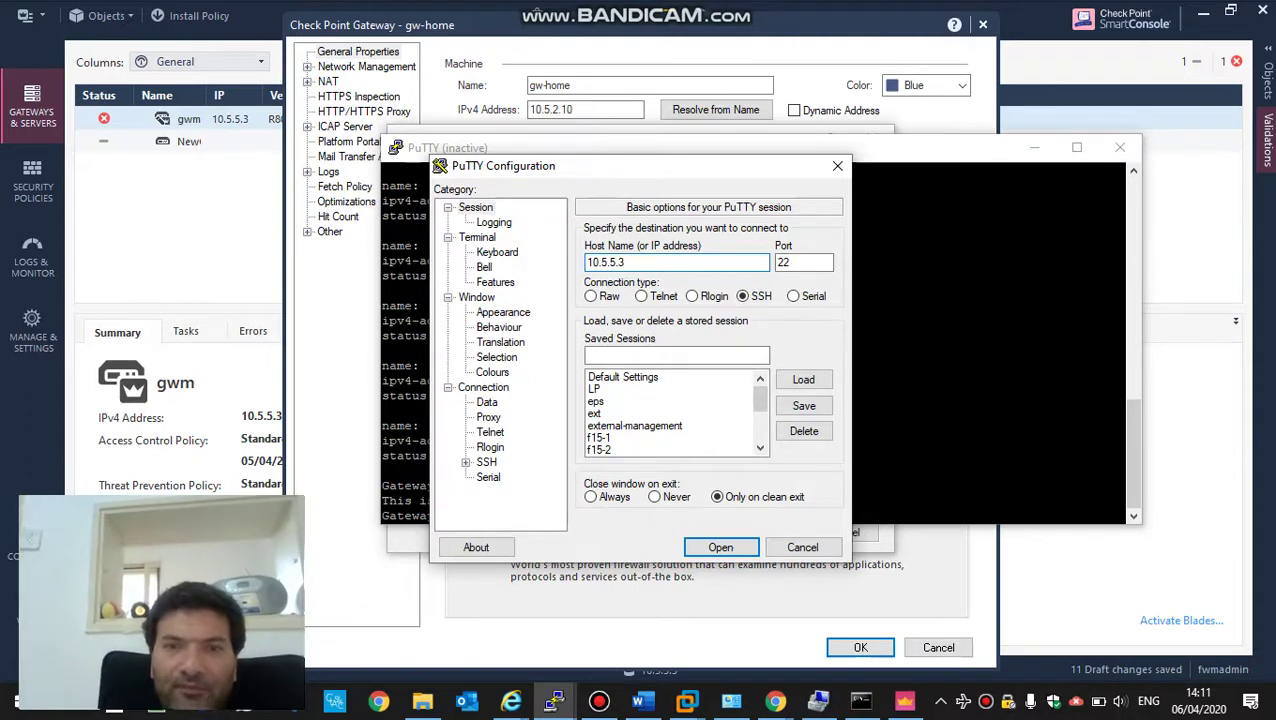
pyautogui.press('Return')
pyautogui.write('admi')
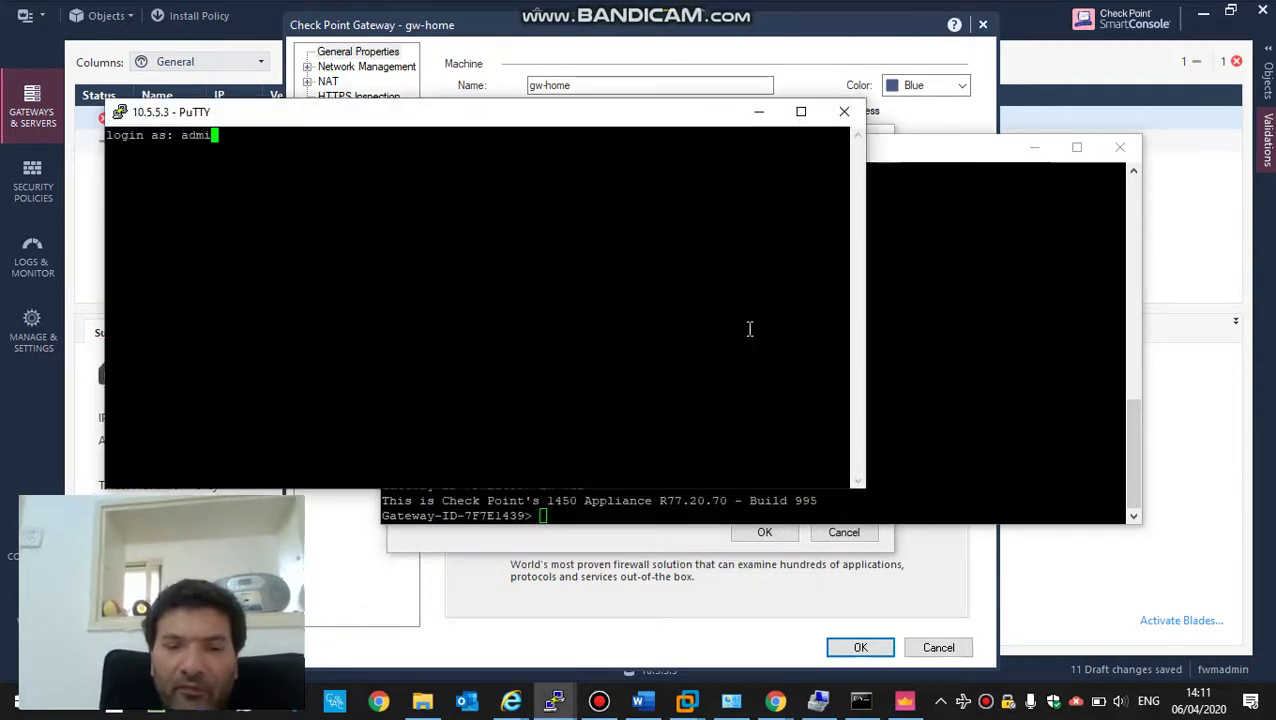
pyautogui.write('n')
pyautogui.press('Return')
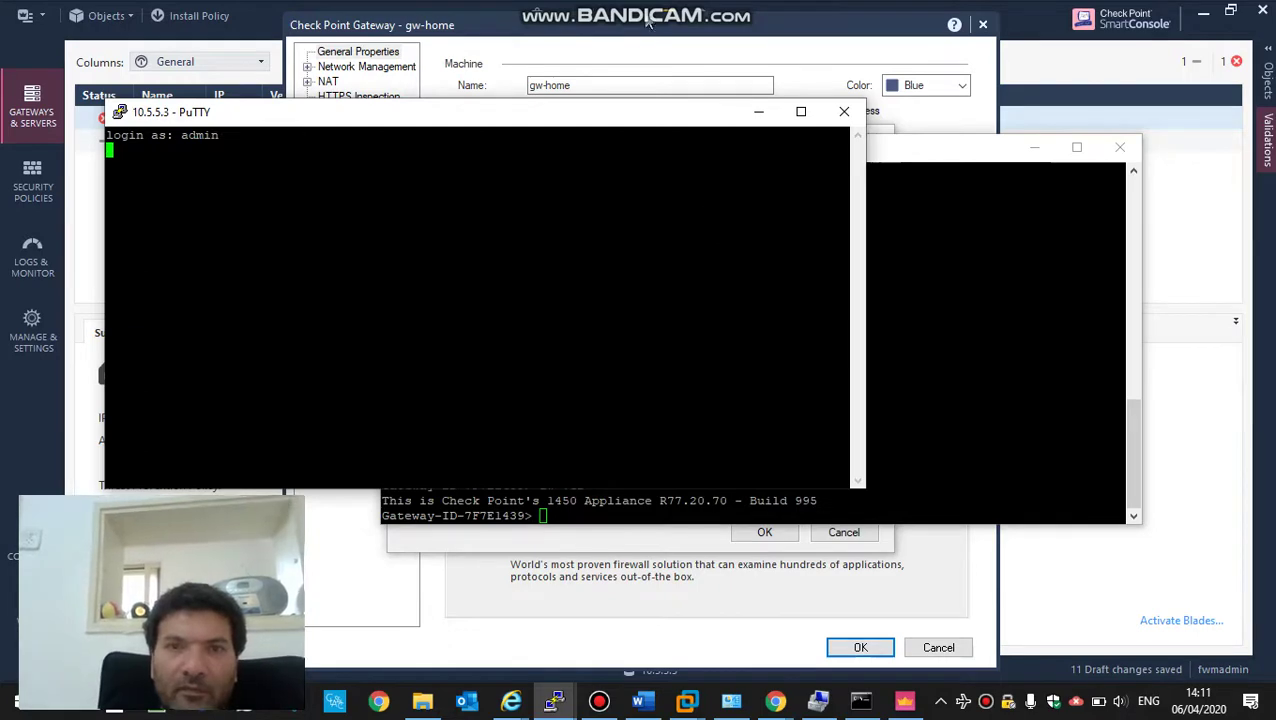
# - Back in SmartConsole, dismiss the failed-connection warning and close Trusted Communication
pyautogui.click(648, 22)
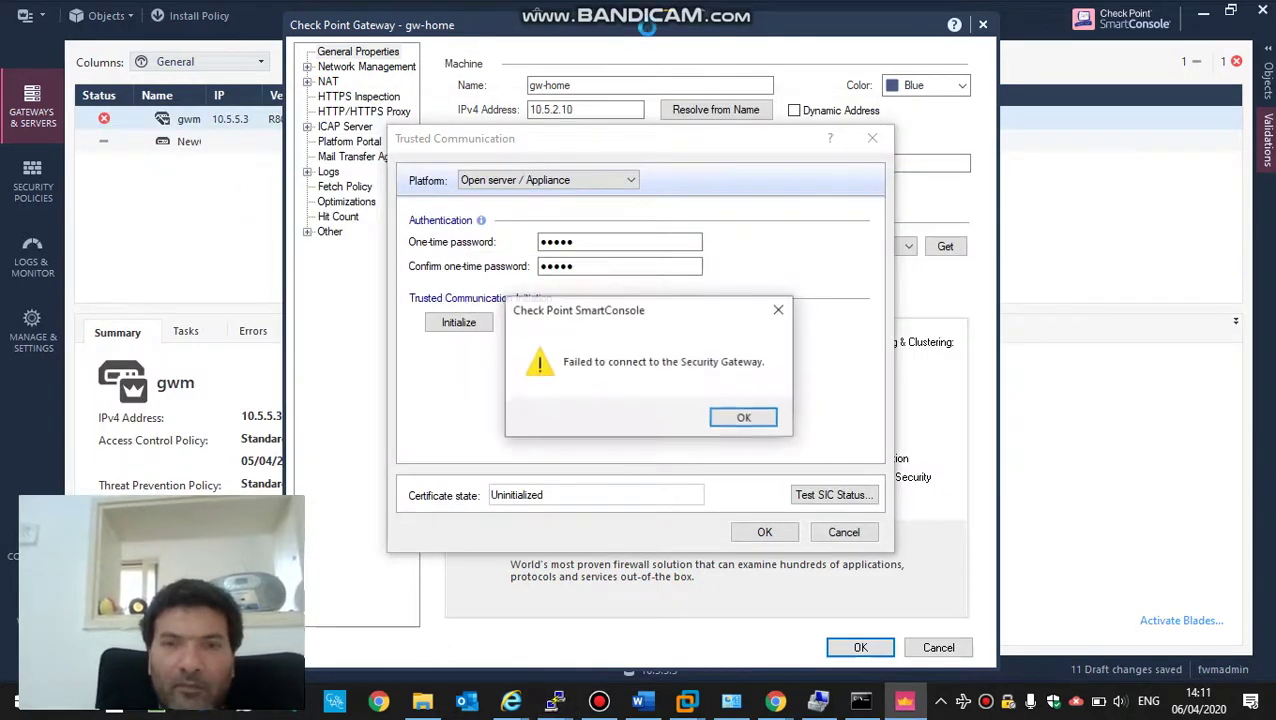
pyautogui.click(742, 418)
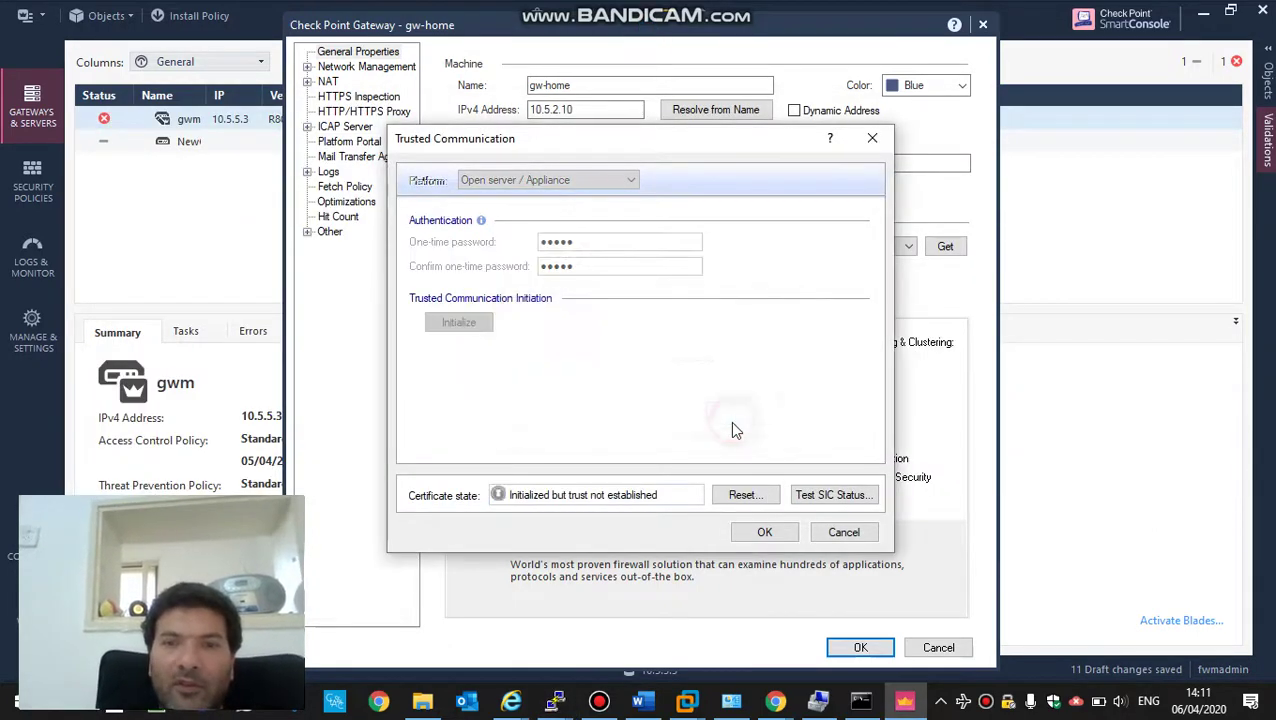
pyautogui.click(760, 535)
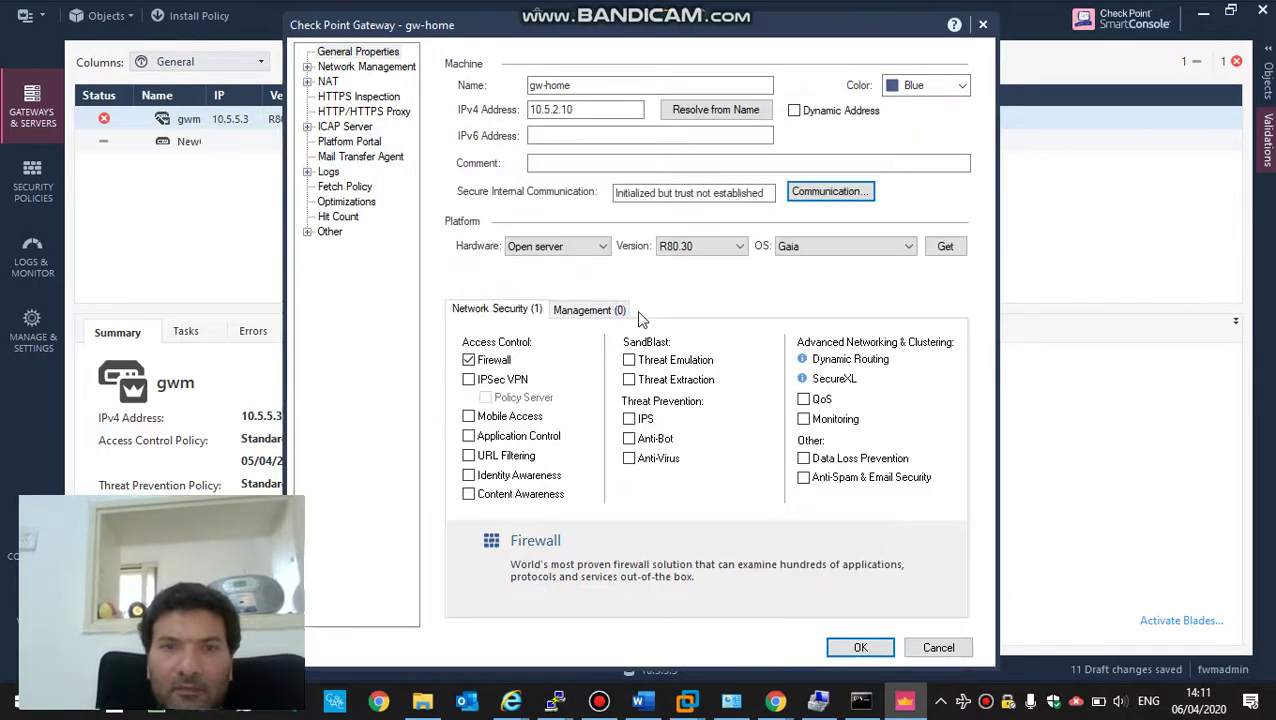
# - Set gw-home's hardware to 1430/1450 Appliances, review its Topology page, and save the gateway
pyautogui.click(577, 246)
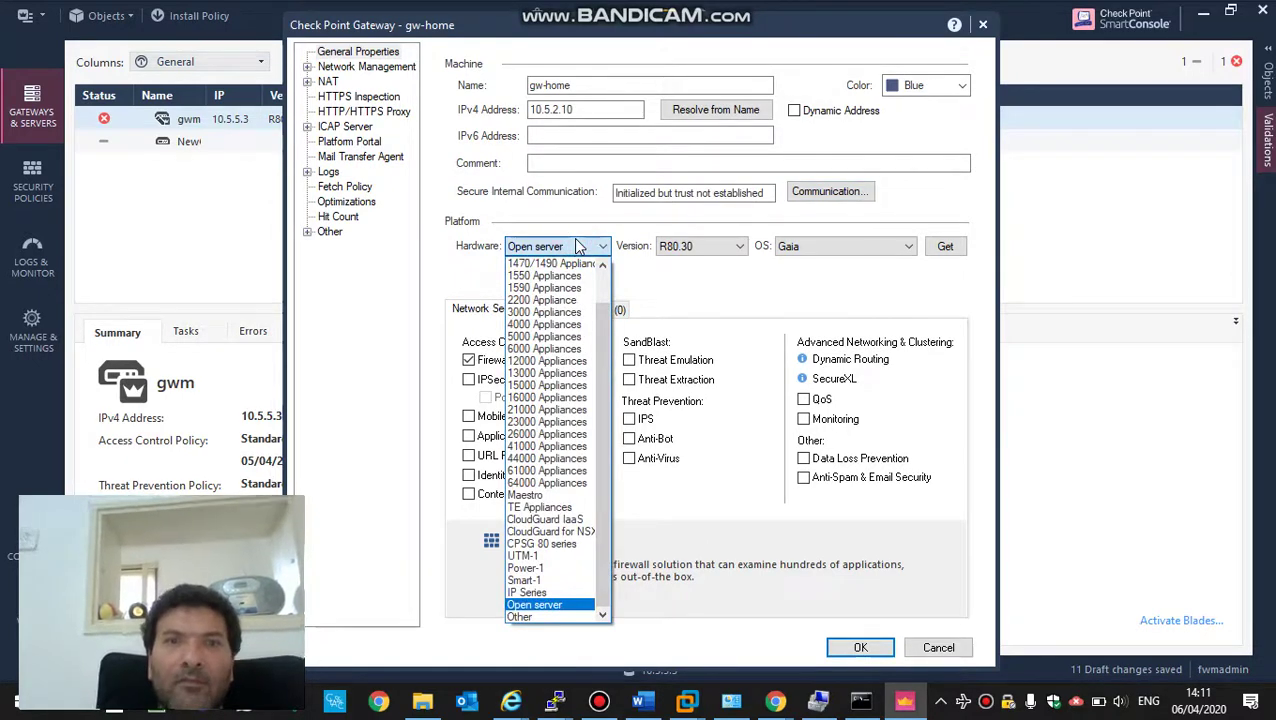
pyautogui.click(602, 265)
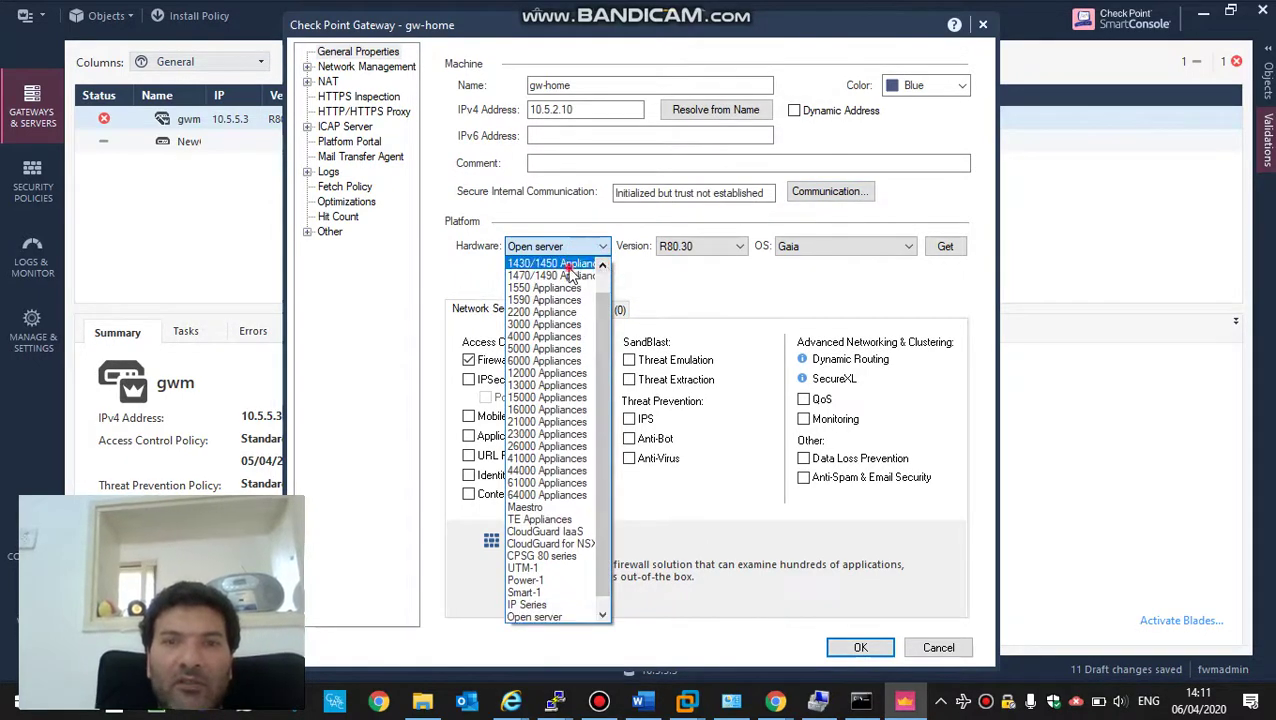
pyautogui.click(567, 265)
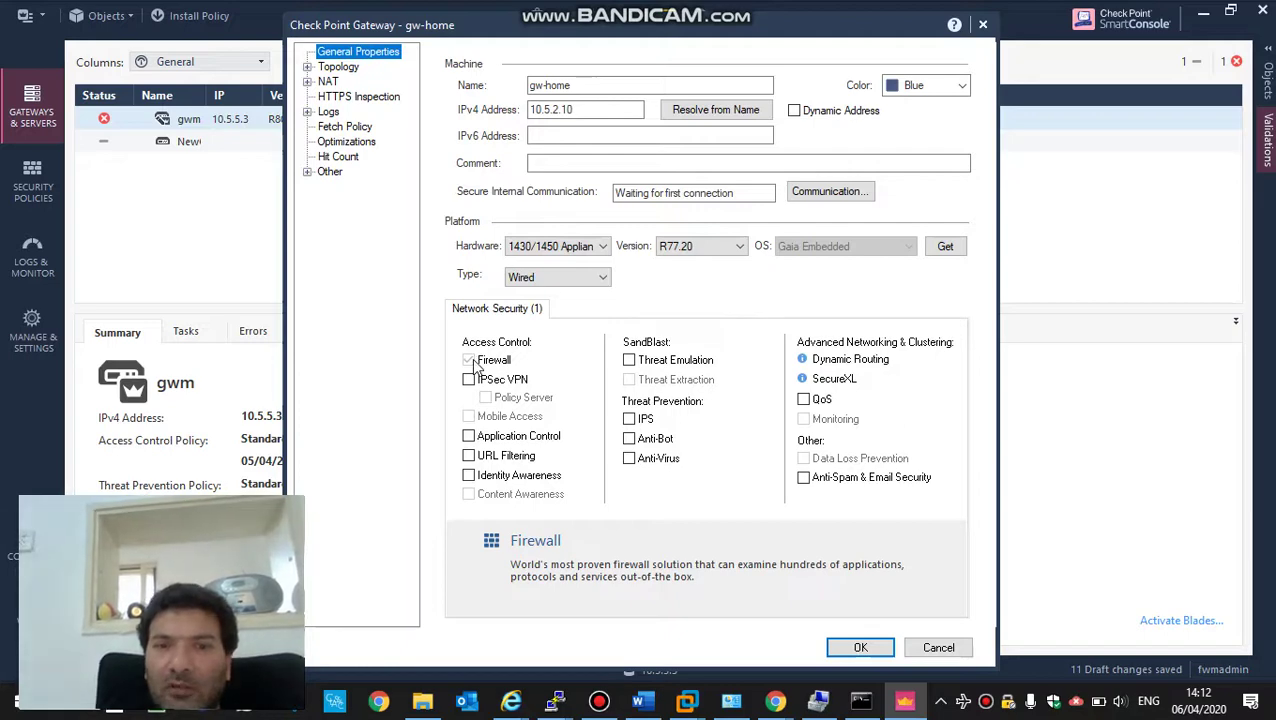
pyautogui.click(344, 68)
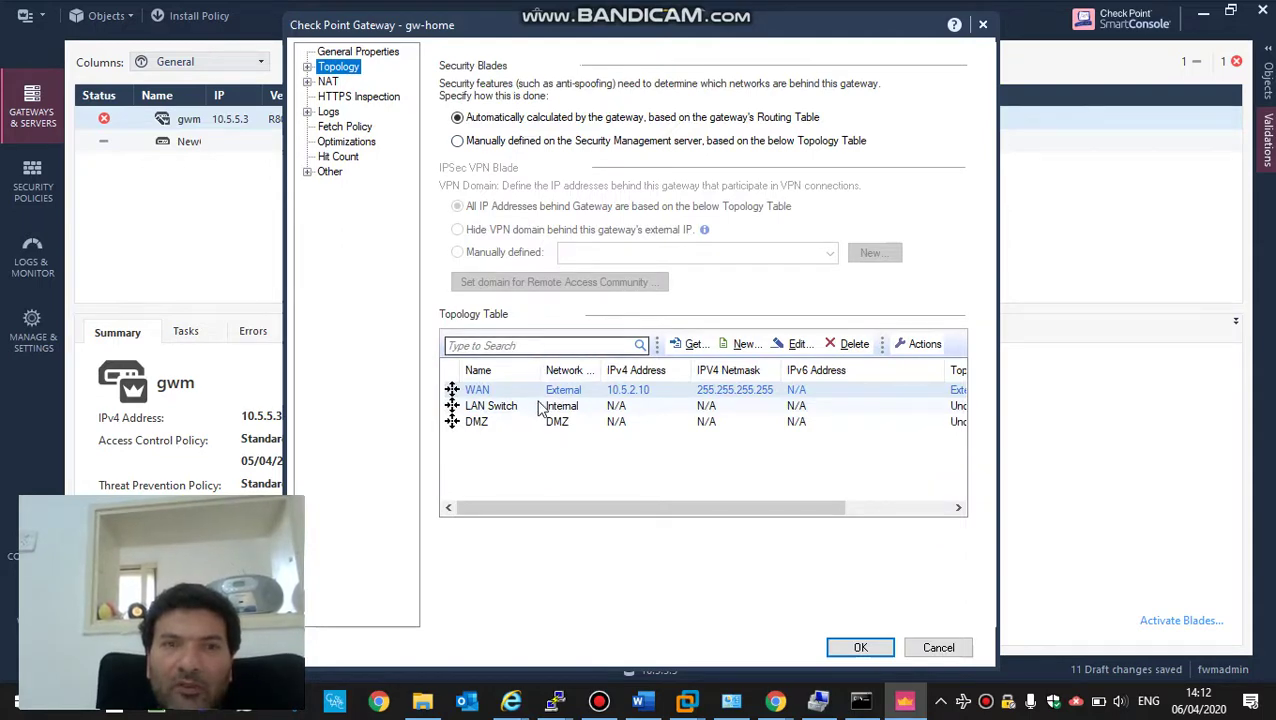
pyautogui.click(842, 650)
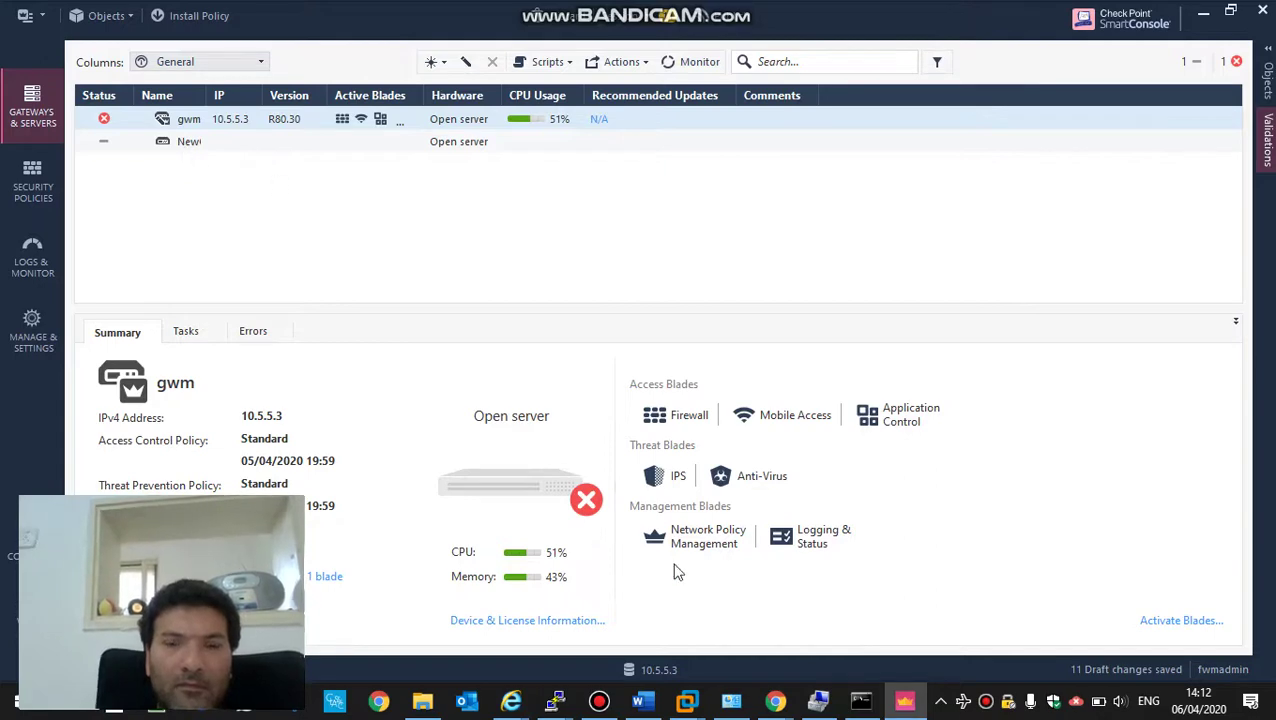
# - Wait for the unresponsive SmartConsole to recover, then switch to the 10.5.5.3 PuTTY session
pyautogui.click(598, 700)
pyautogui.click(593, 704)
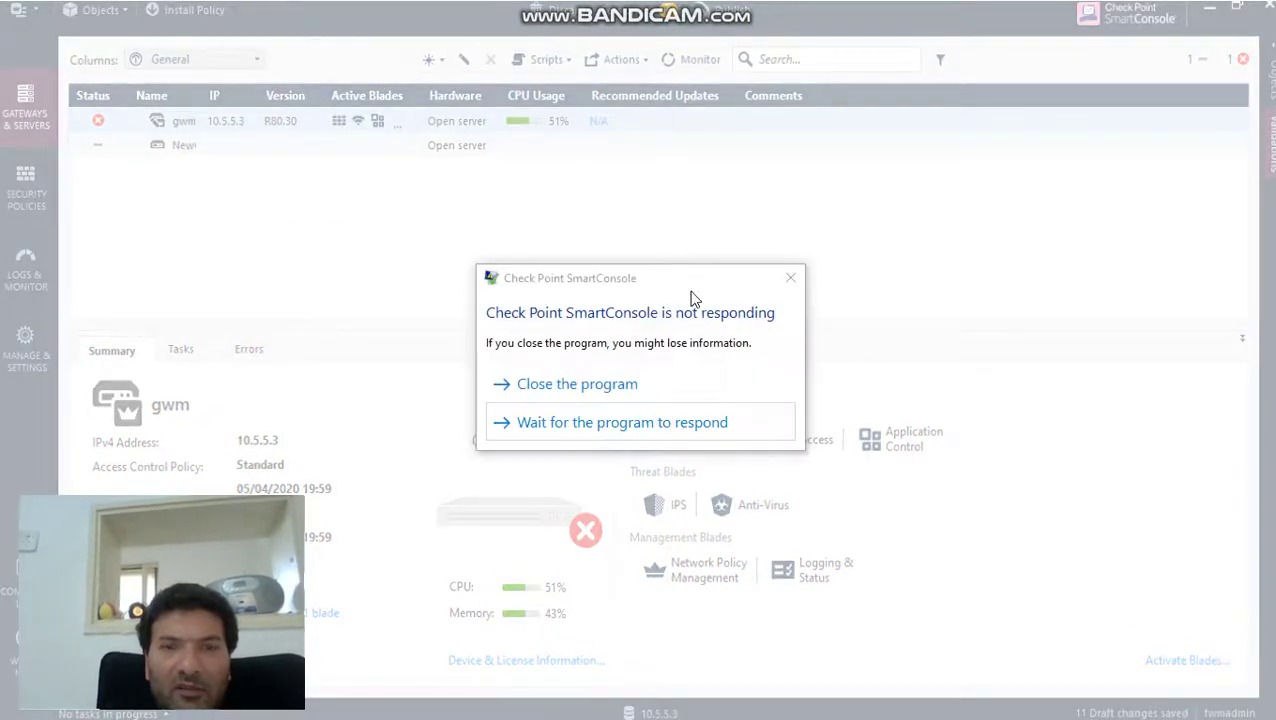
pyautogui.click(573, 430)
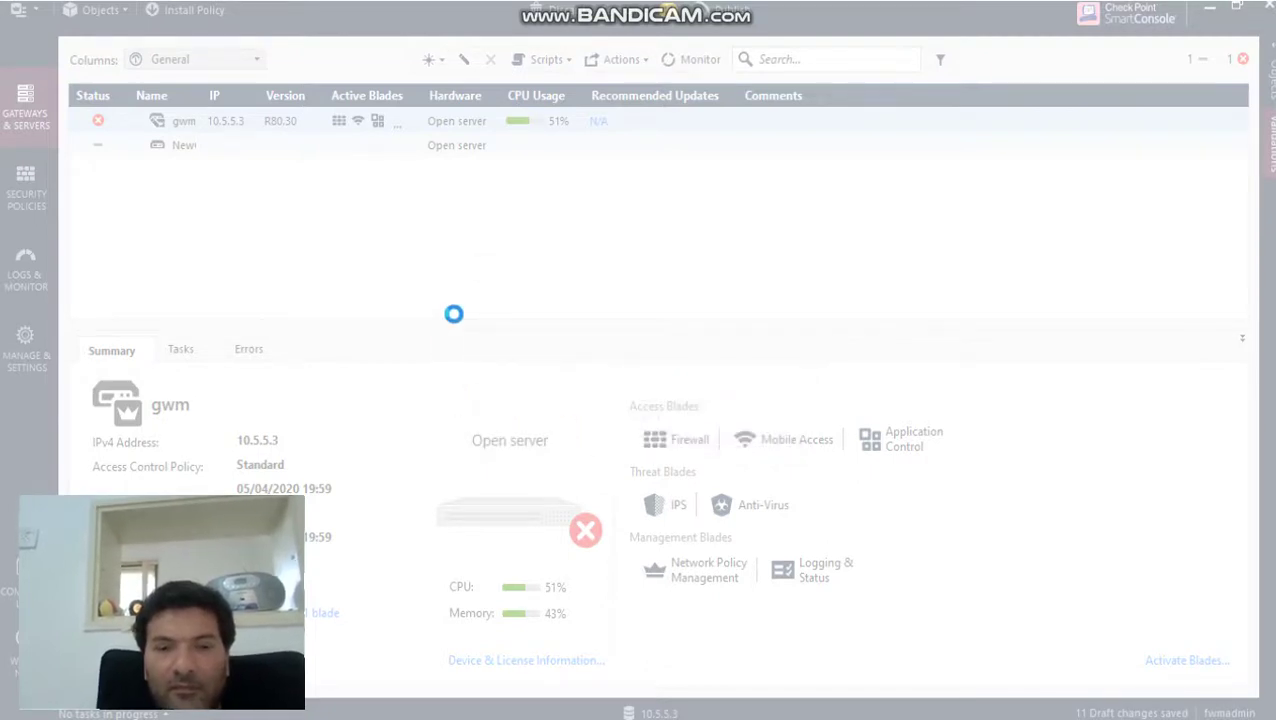
pyautogui.hotkey('alt', 'Tab')
pyautogui.hotkey('alt', 'Tab')
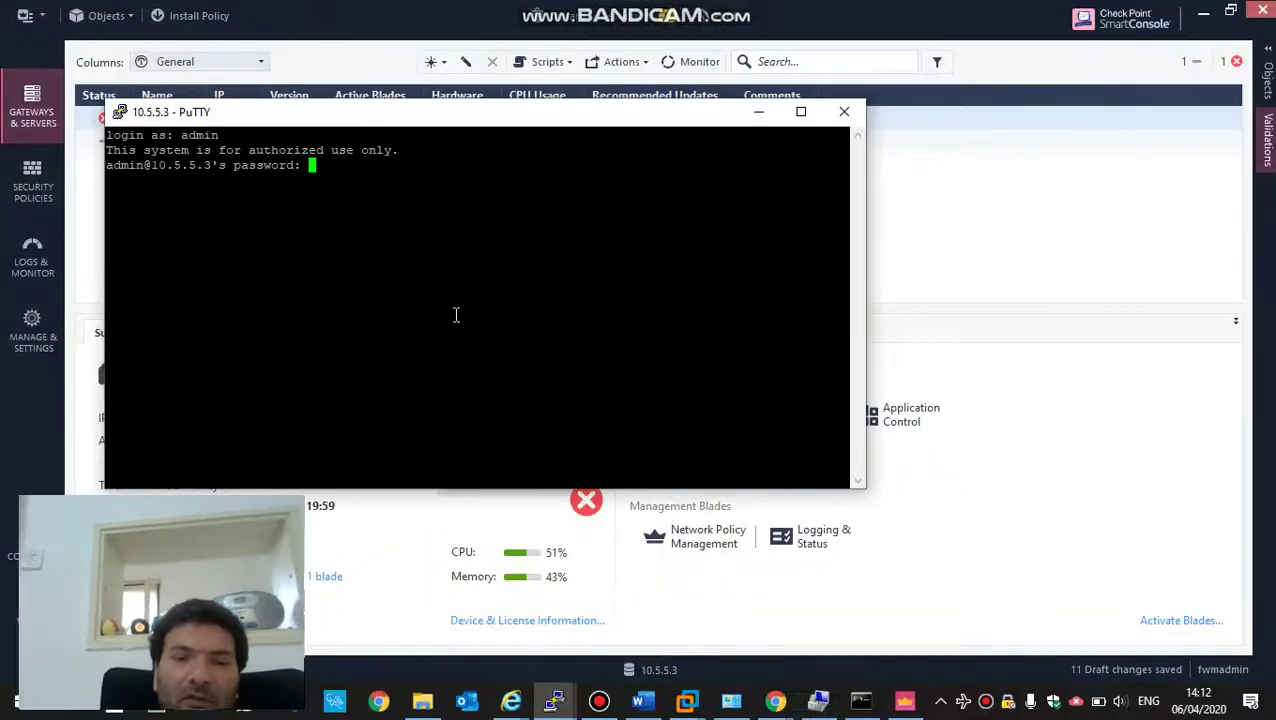
# - Submit the login password and run top on gwm to check processes and CPU load
pyautogui.press('Return')
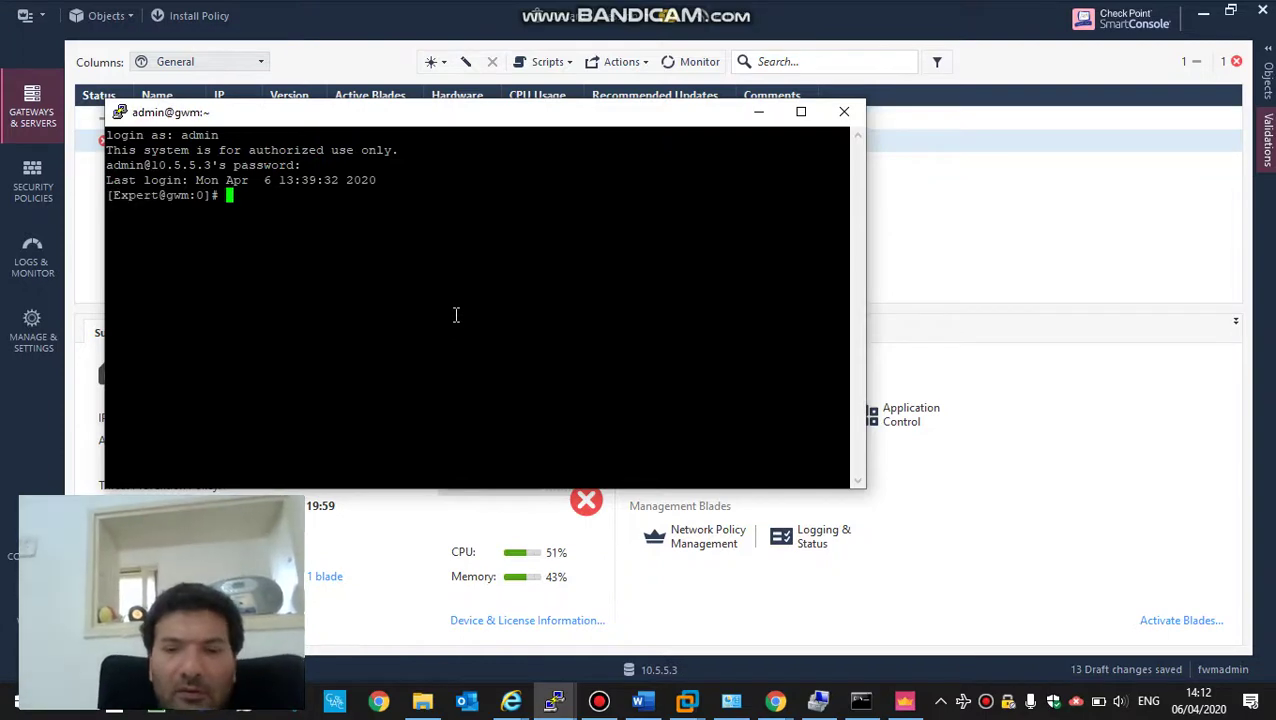
pyautogui.write('top')
pyautogui.press('Return')
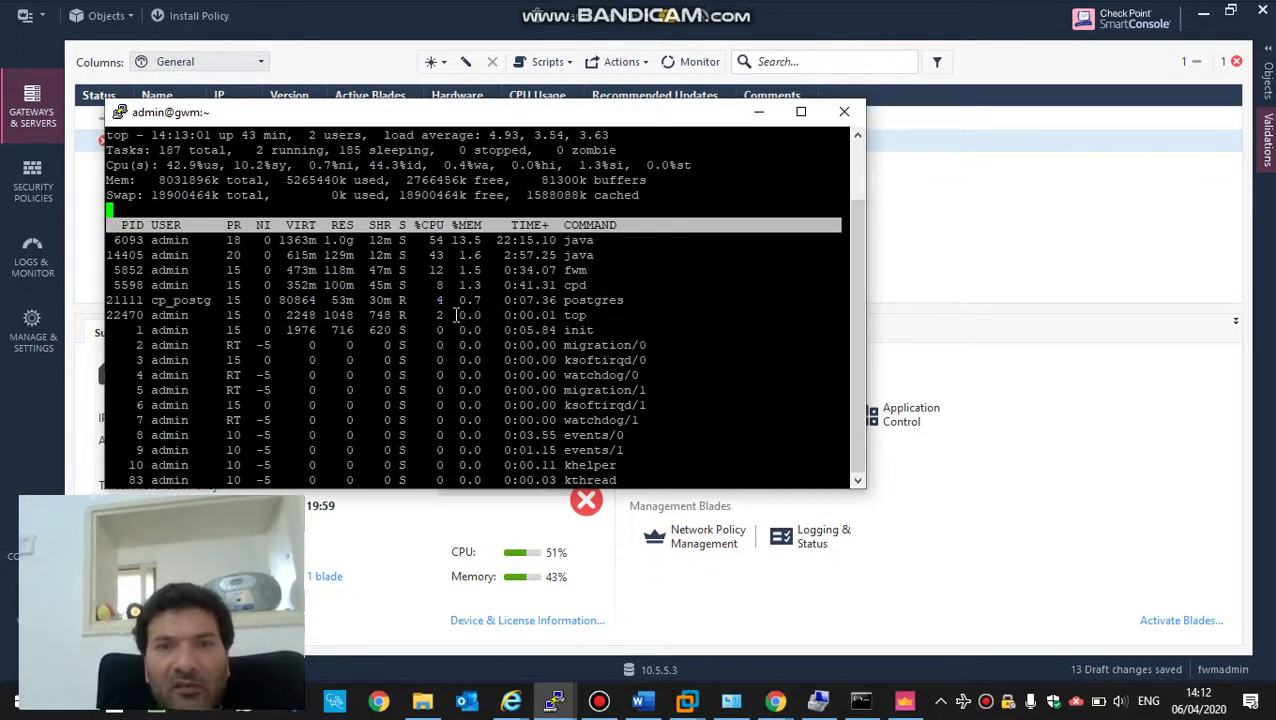
pyautogui.hotkey('alt', 'Tab')
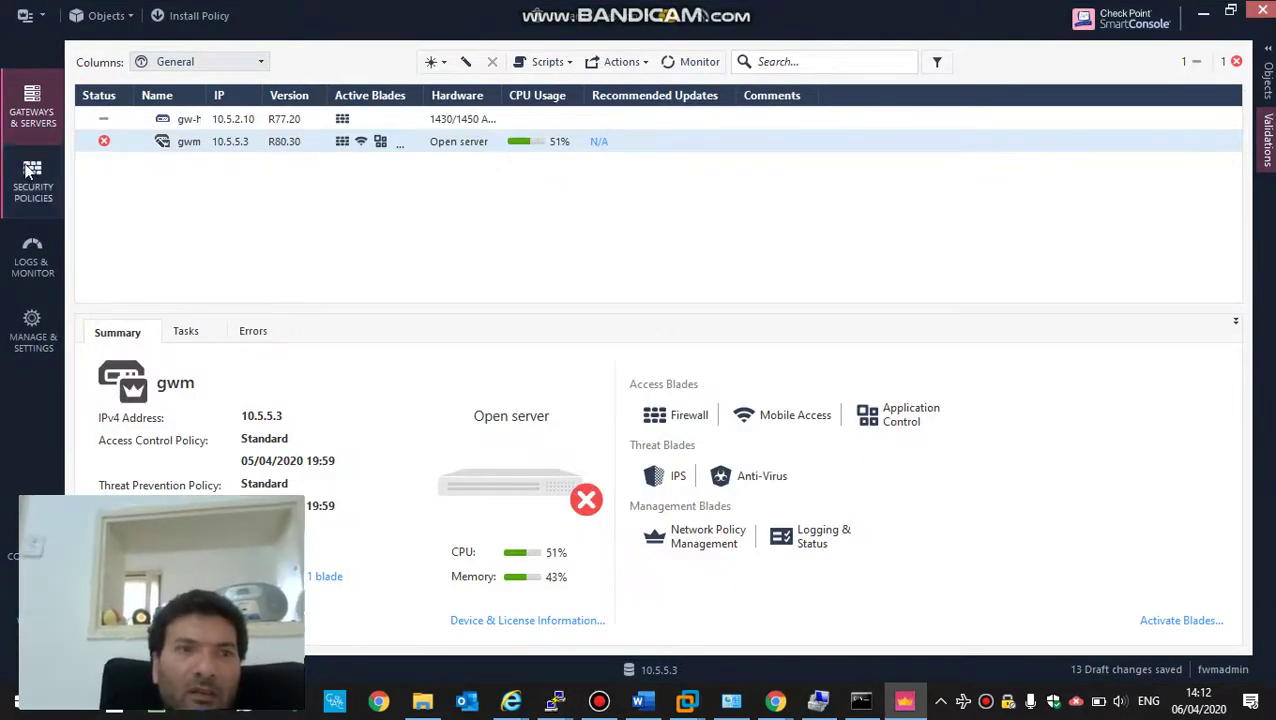
# - Add gw-home beside gwm in the destination of rule 1, fw management
pyautogui.click(30, 172)
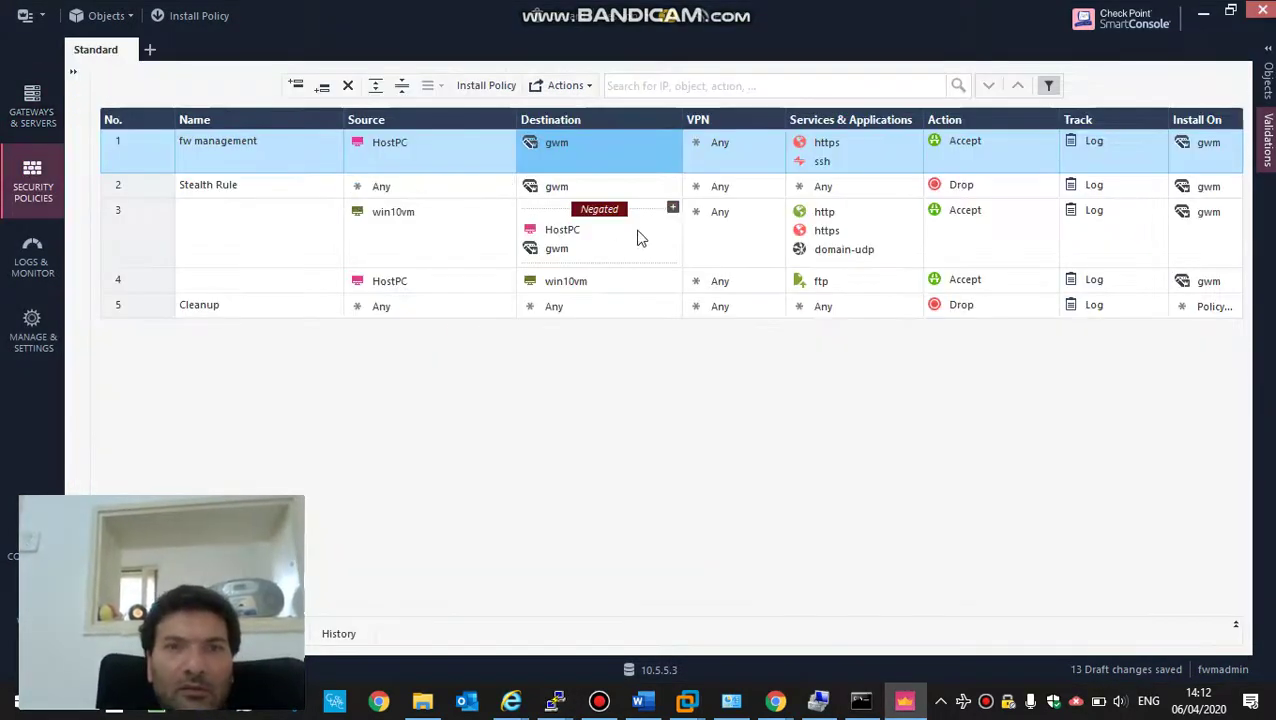
pyautogui.click(673, 140)
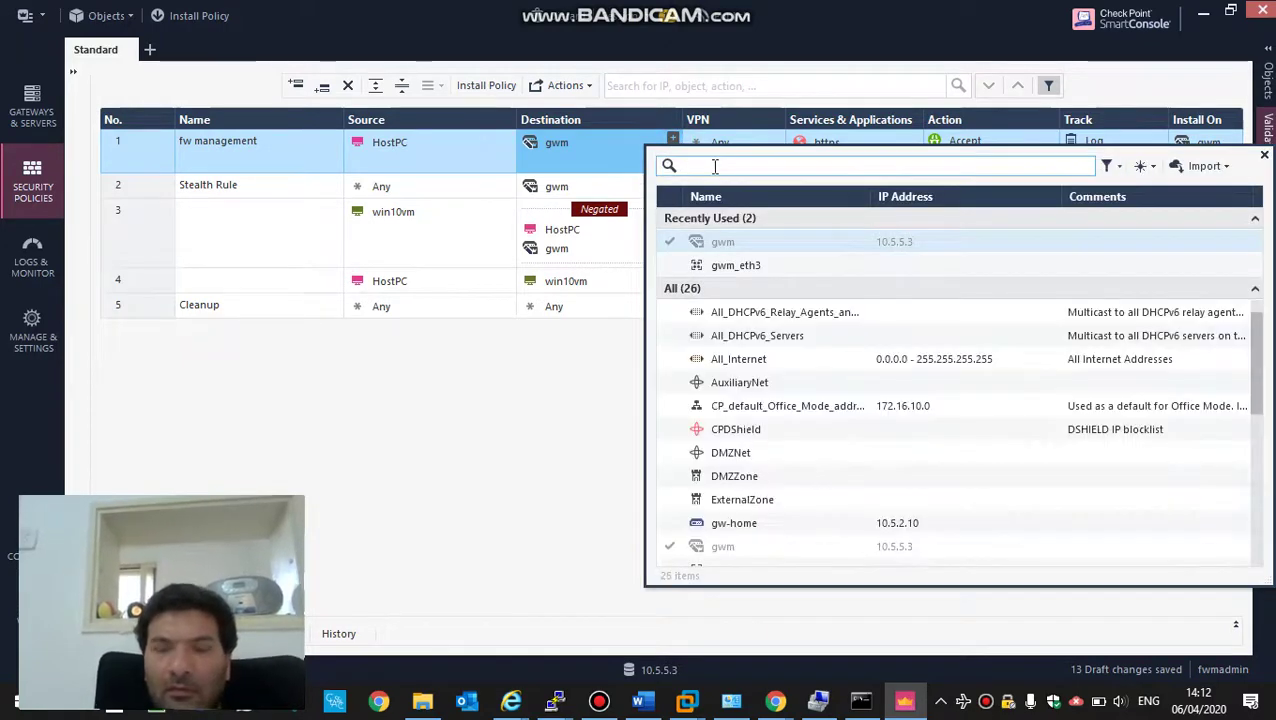
pyautogui.write('g')
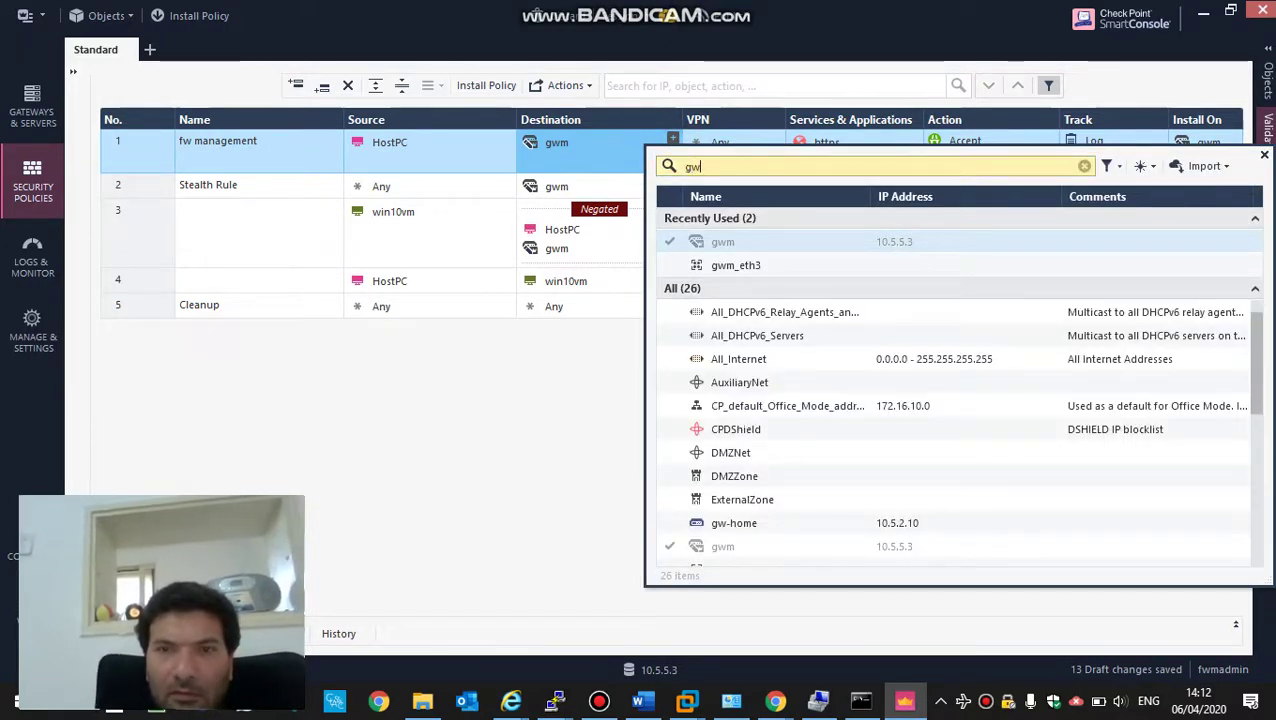
pyautogui.write('w-hom')
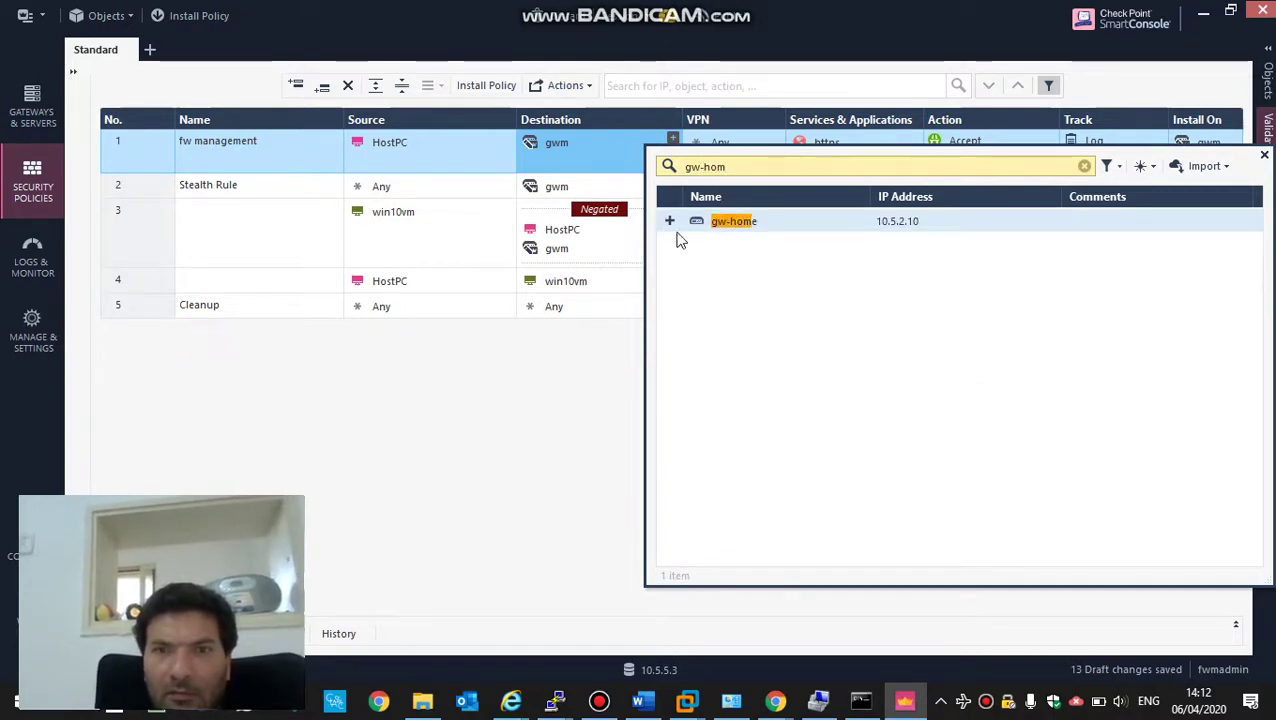
pyautogui.click(670, 221)
pyautogui.click(602, 161)
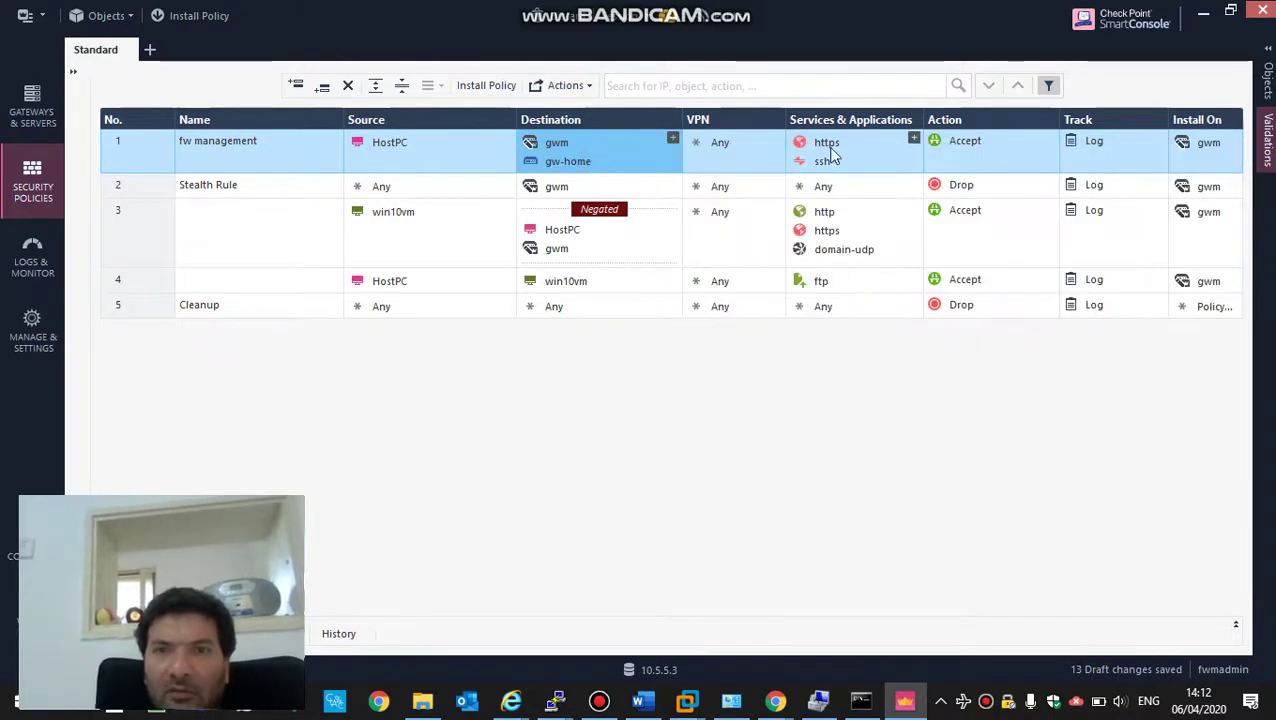
# - Create TCP service tcp4434 on port 4434 and add it to rule 1's services
pyautogui.click(913, 141)
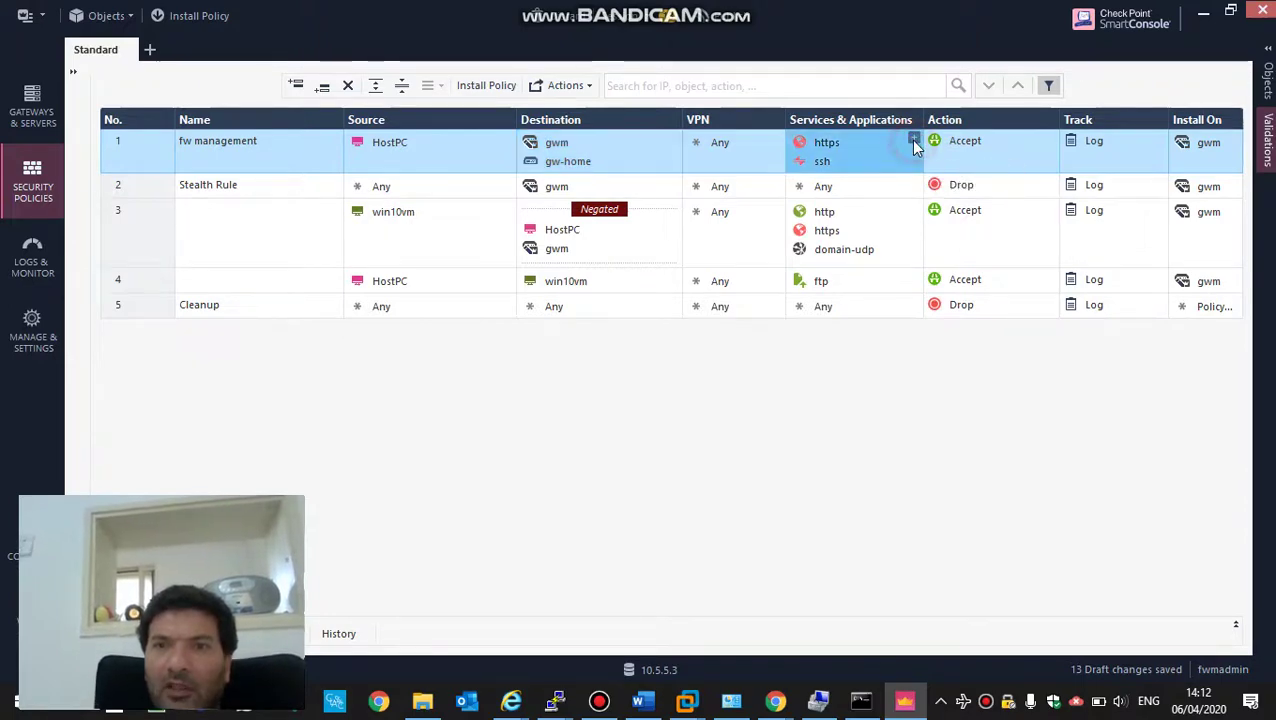
pyautogui.write('4434')
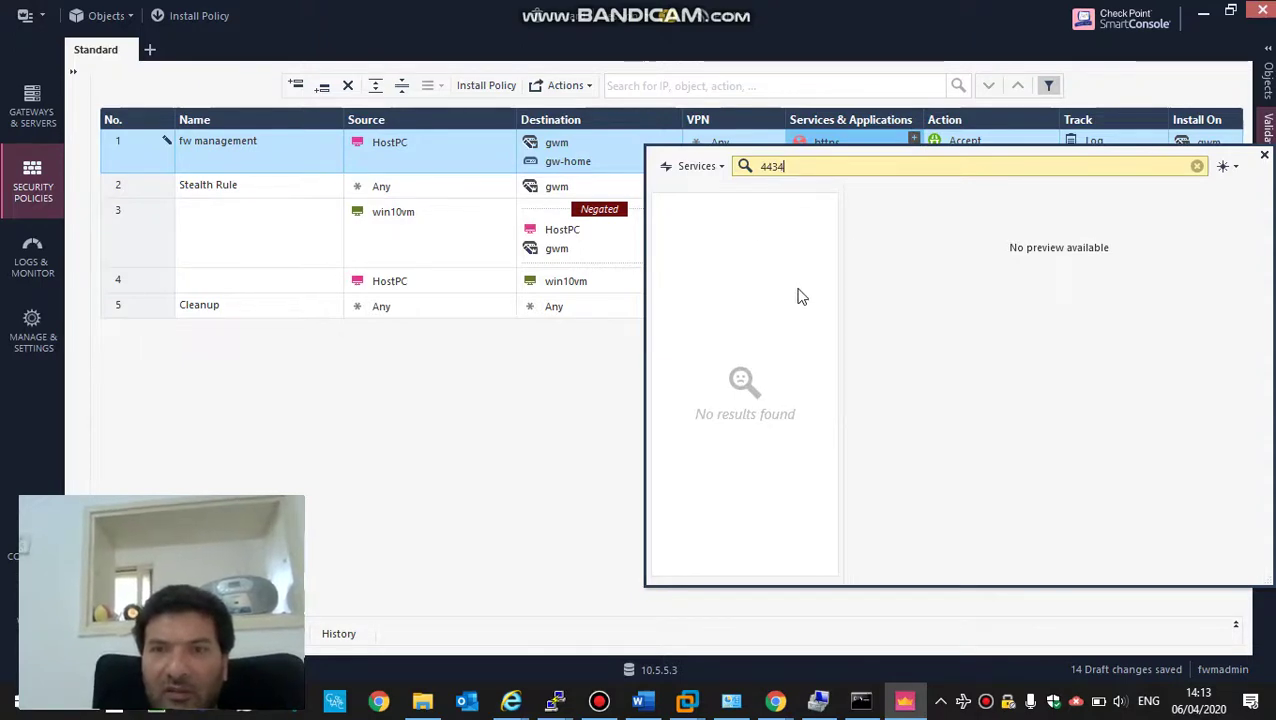
pyautogui.click(1222, 168)
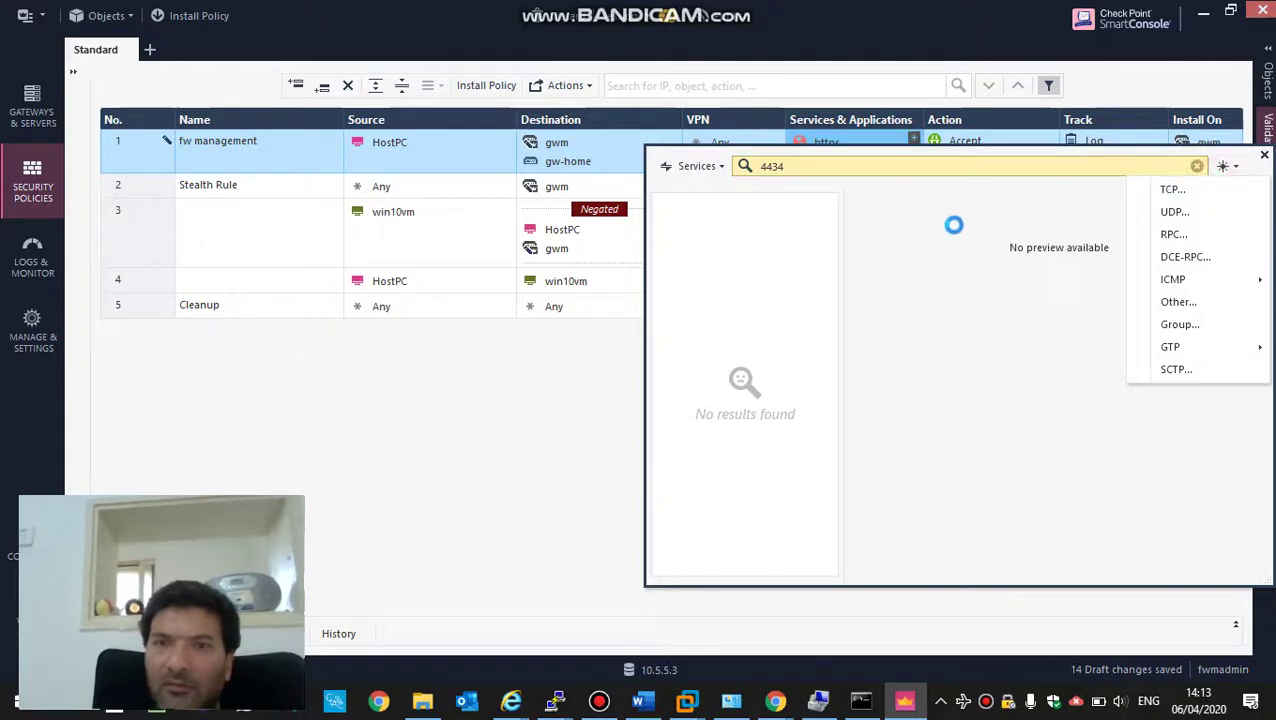
pyautogui.press('Escape')
pyautogui.press('Escape')
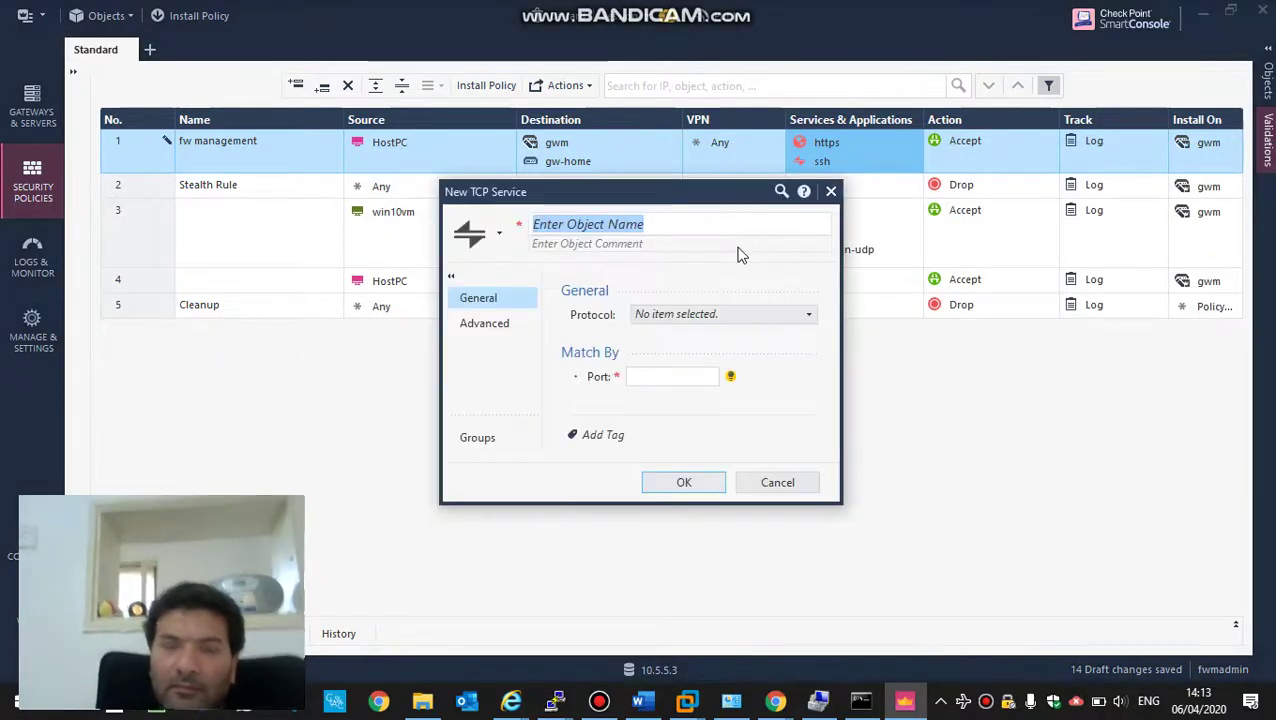
pyautogui.write('tcp4434')
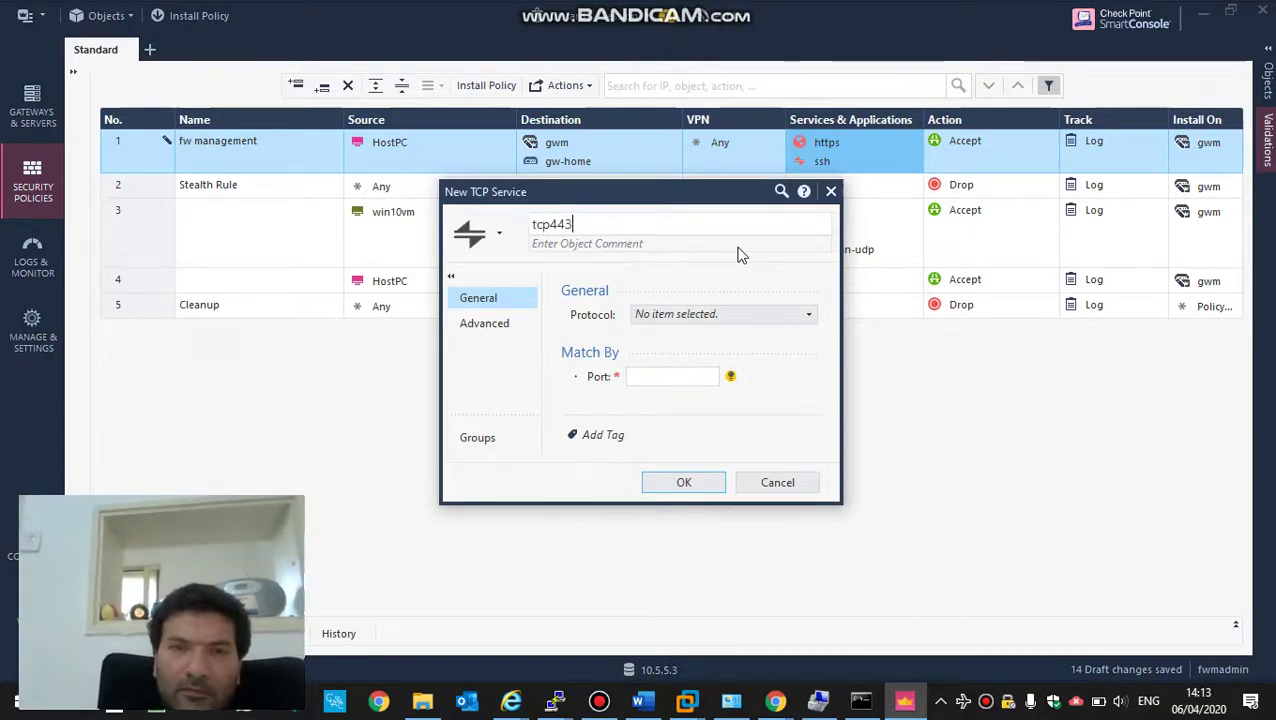
pyautogui.click(694, 375)
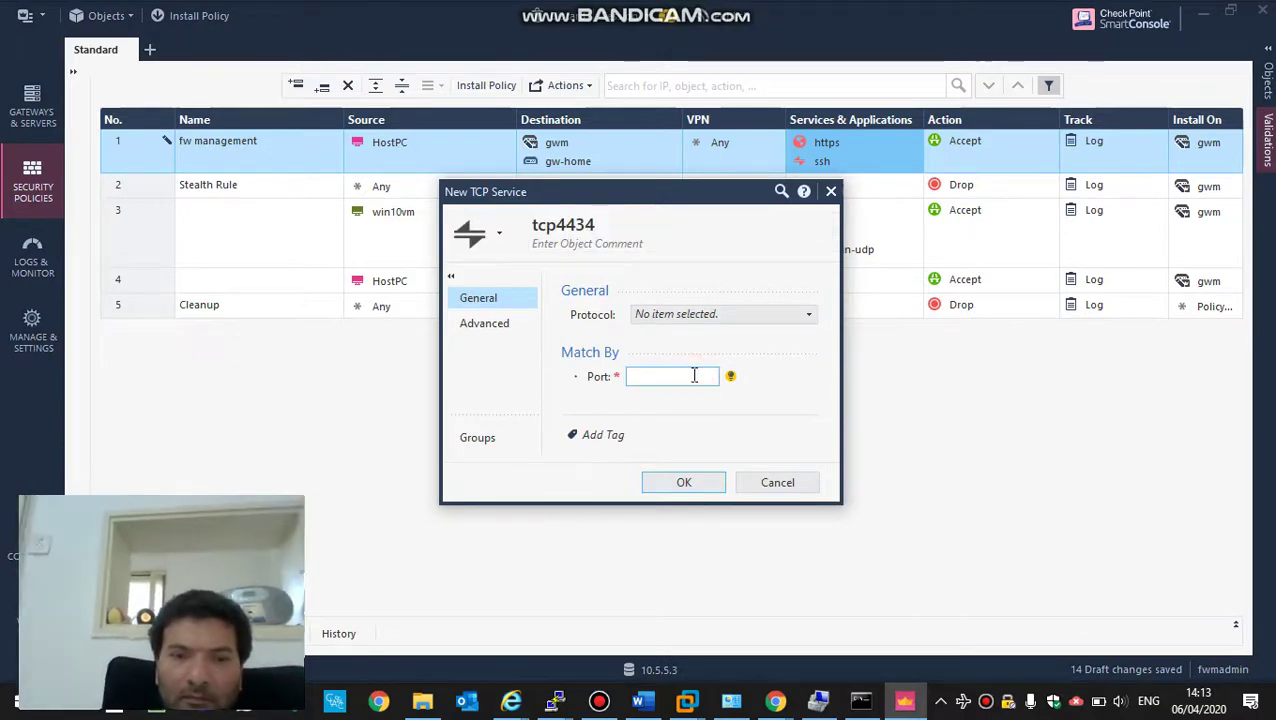
pyautogui.write('4434')
pyautogui.press('Return')
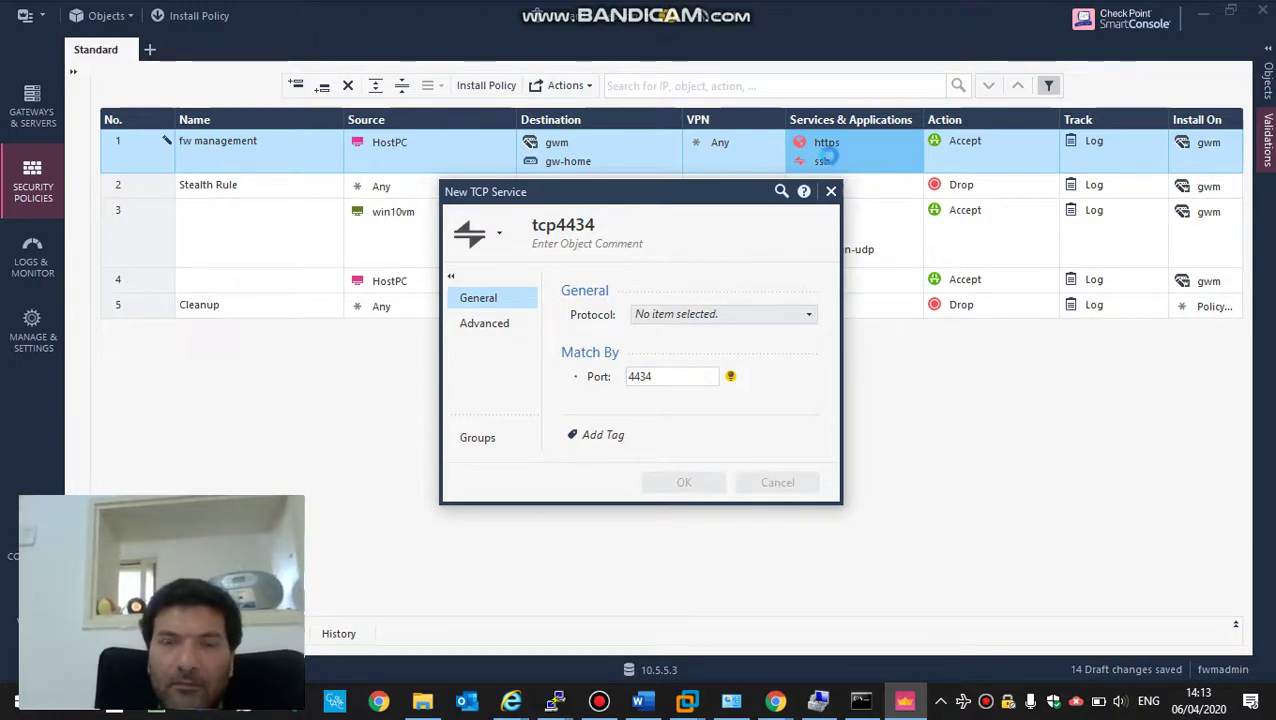
pyautogui.moveTo(862, 172)
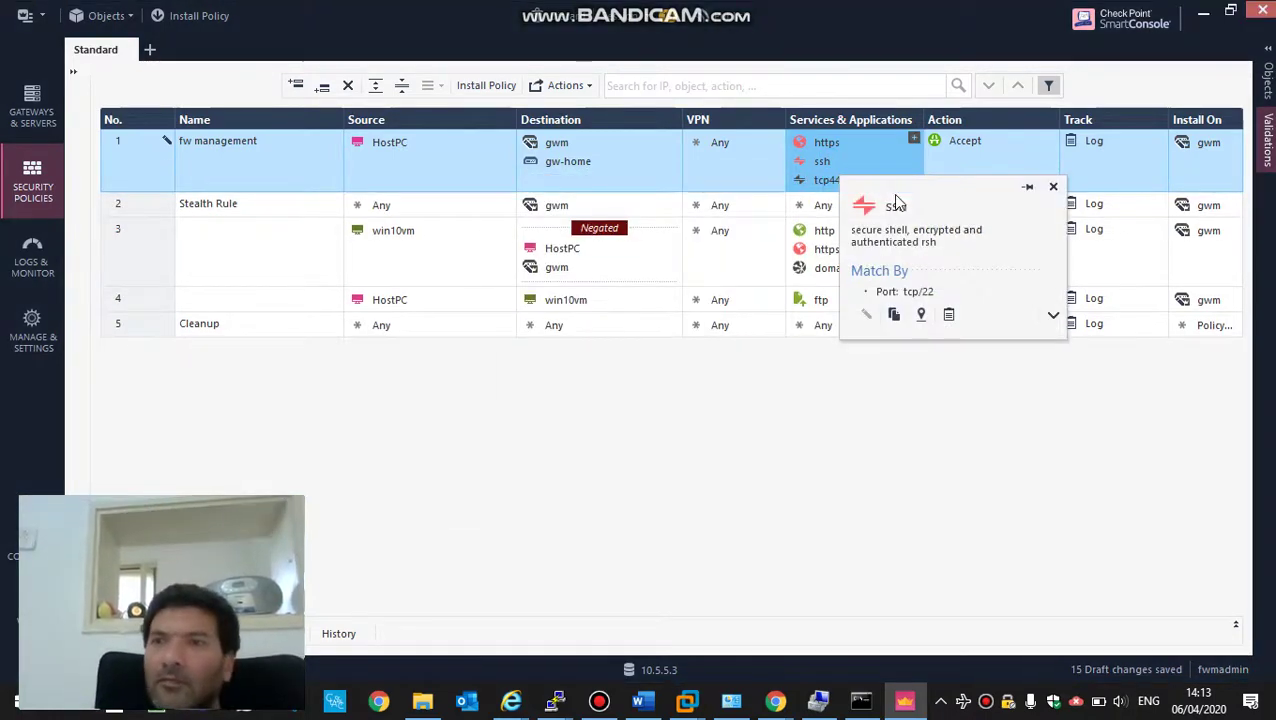
pyautogui.click(1236, 146)
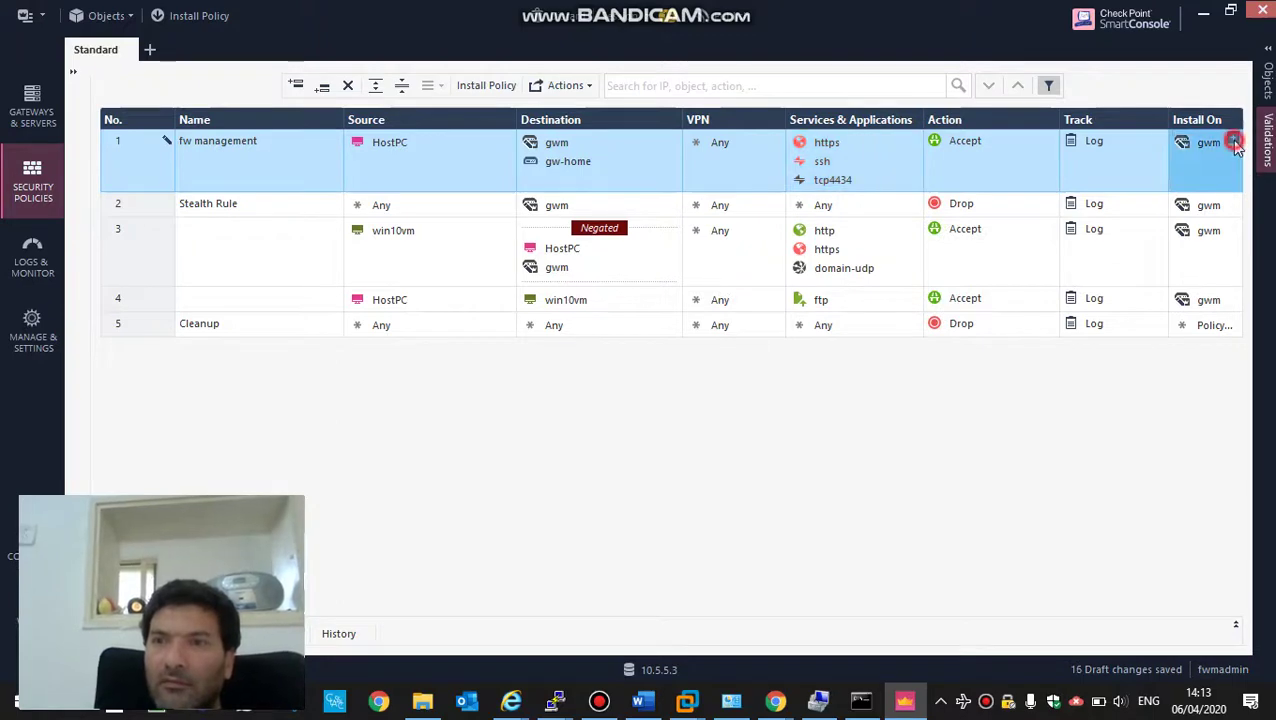
# - Make rule 1 install on gw-home too, and copy gw-home into the Stealth Rule's destination
pyautogui.click(1236, 146)
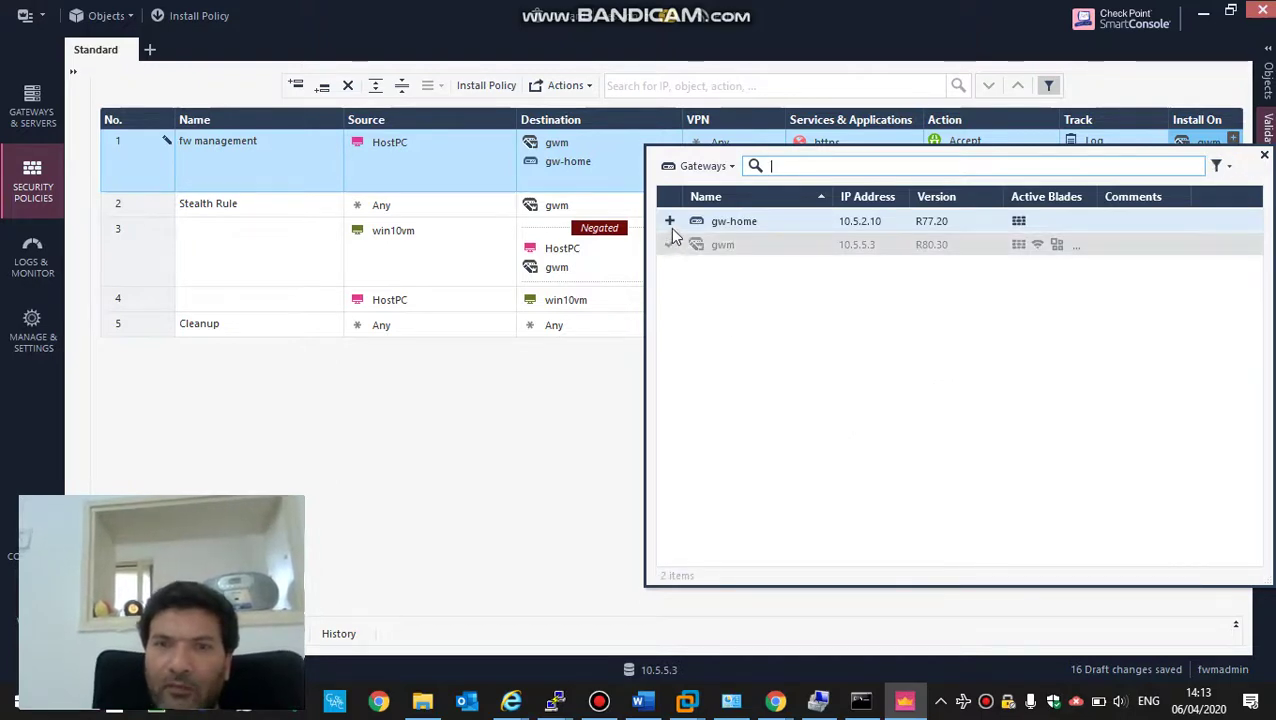
pyautogui.click(670, 221)
pyautogui.click(437, 160)
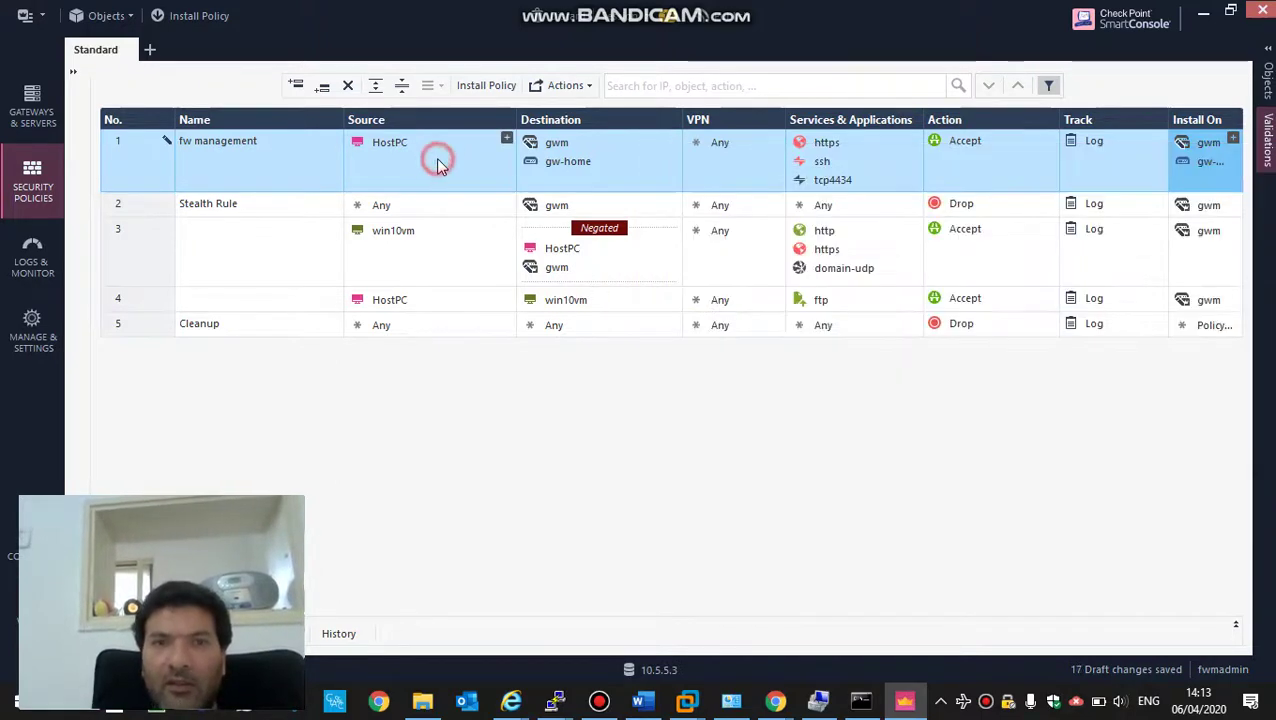
pyautogui.click(568, 163)
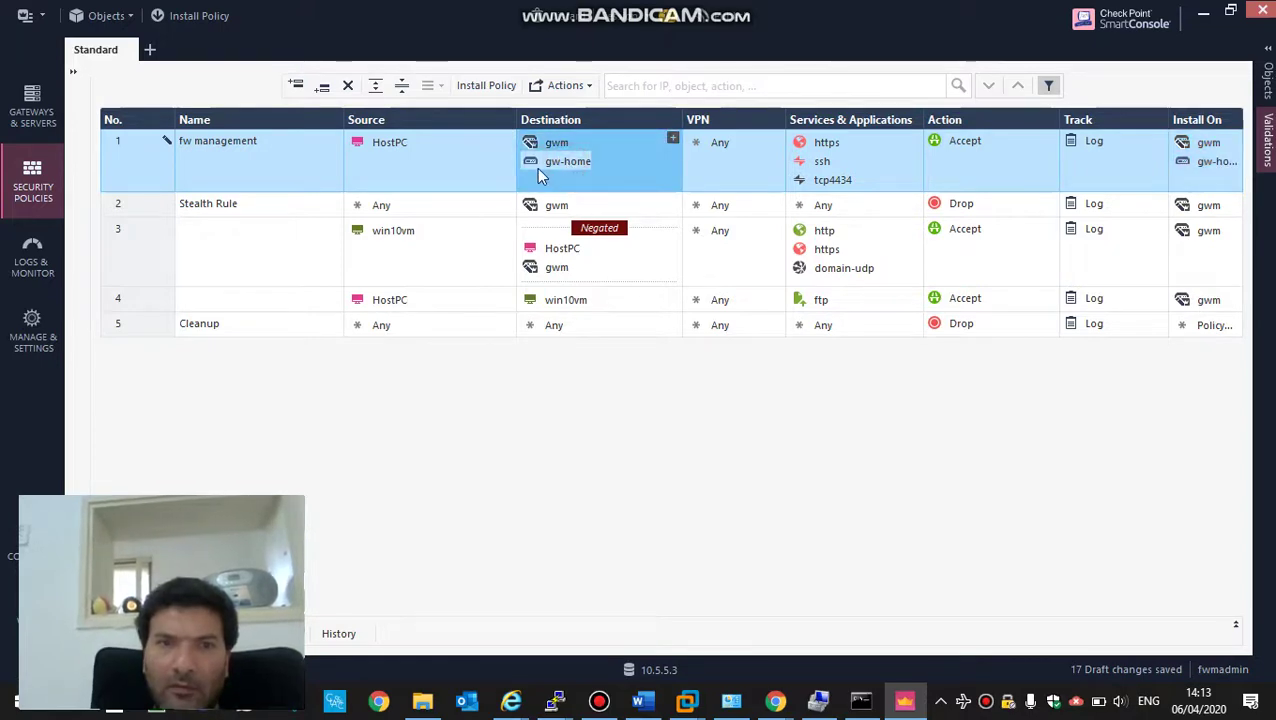
pyautogui.moveTo(532, 159); pyautogui.dragTo(556, 214)
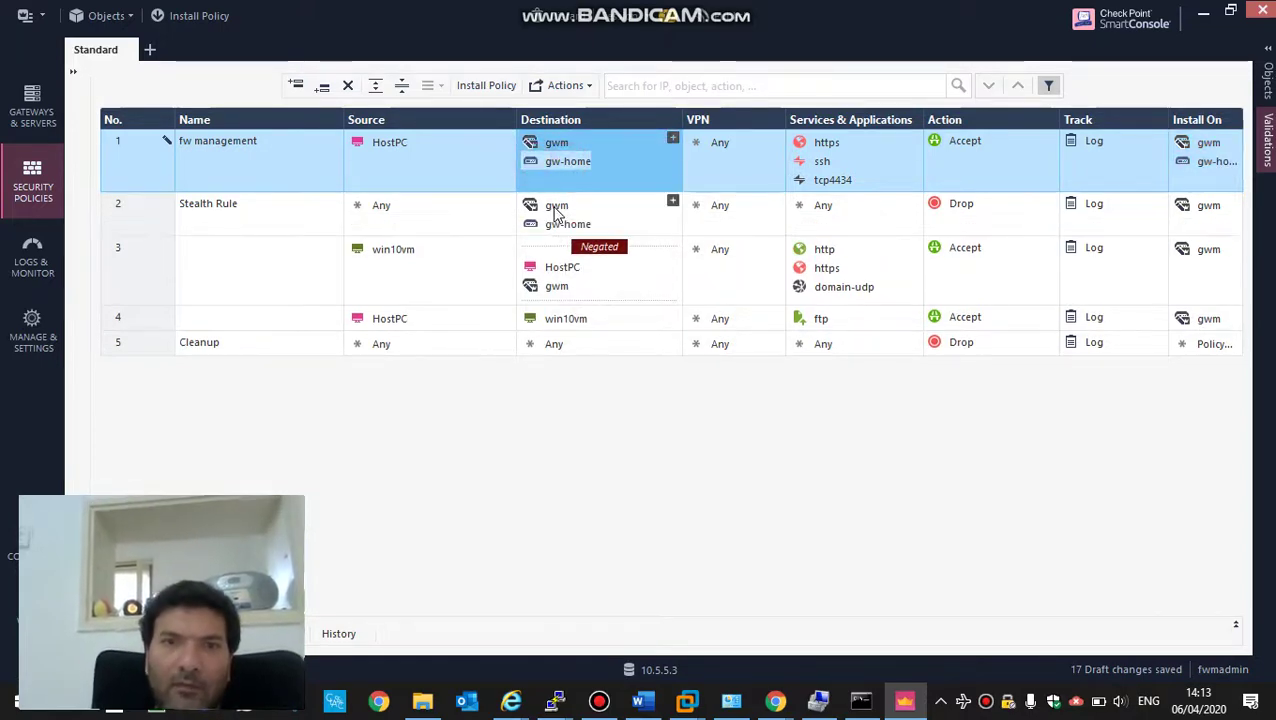
# - Insert a blank rule 2 above the Stealth Rule, then glance at the desktop diagram and return
pyautogui.click(153, 210)
pyautogui.rightClick(153, 210)
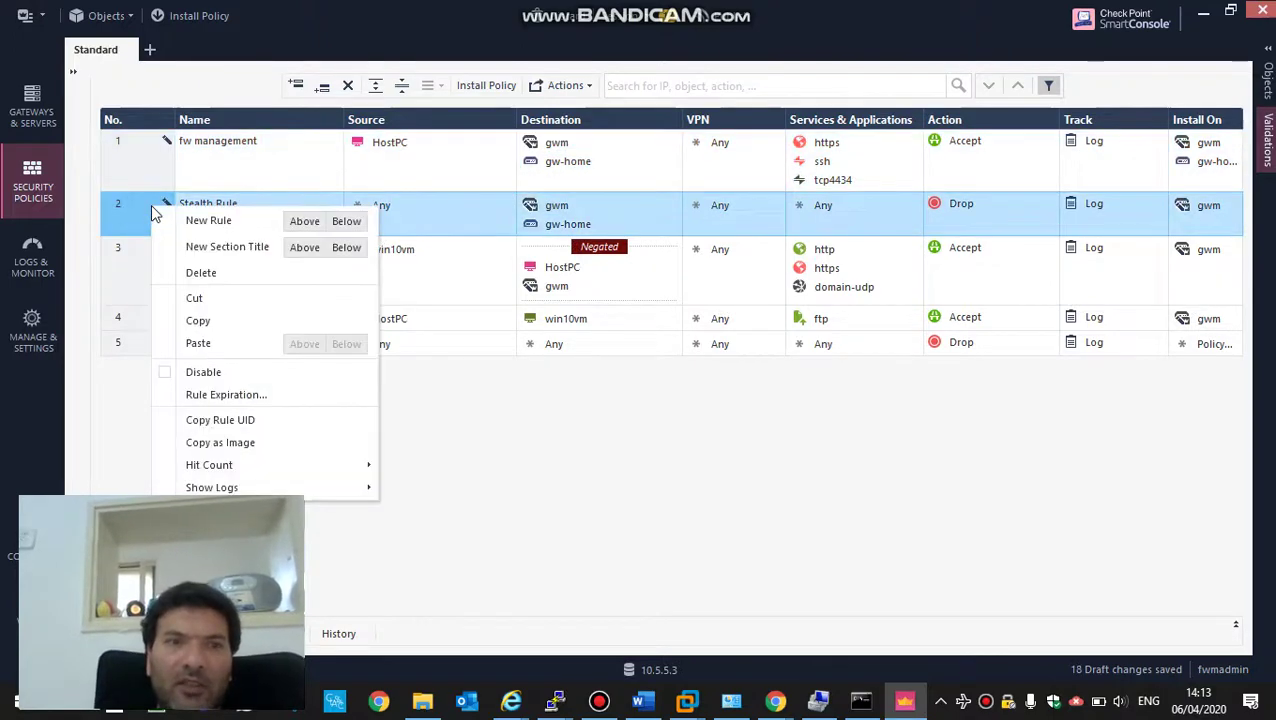
pyautogui.click(304, 222)
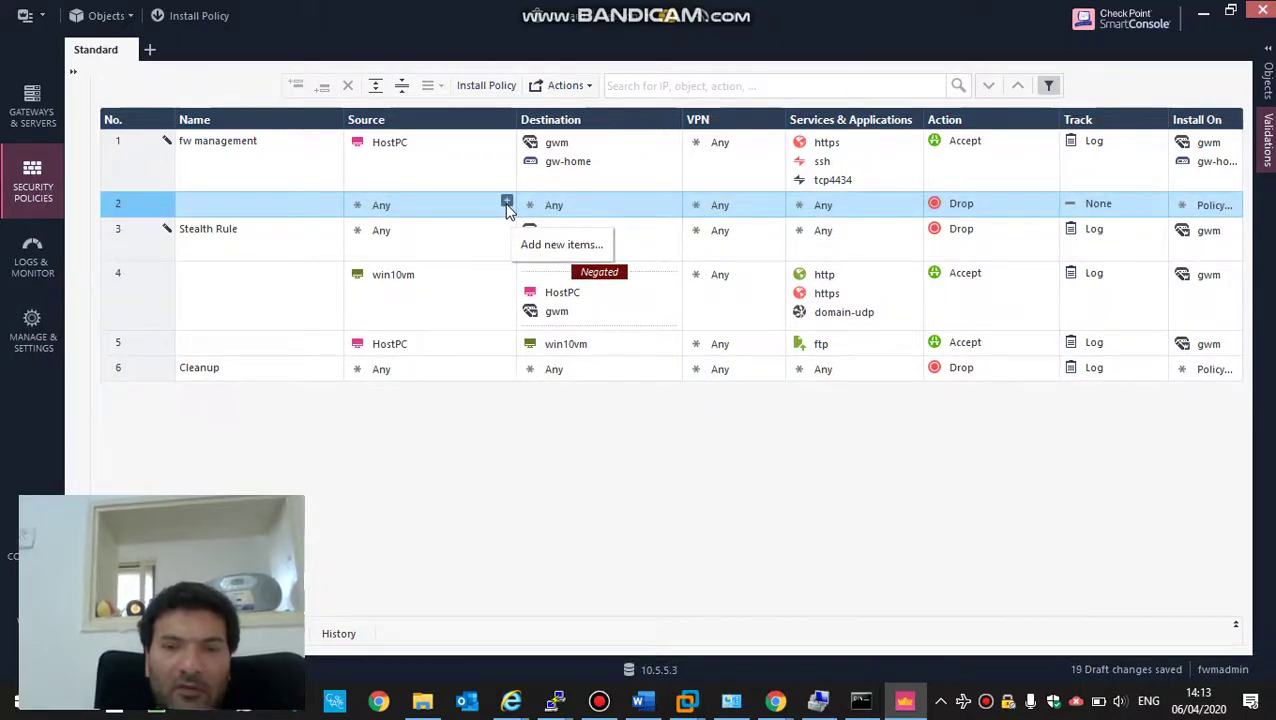
pyautogui.press('super+d')
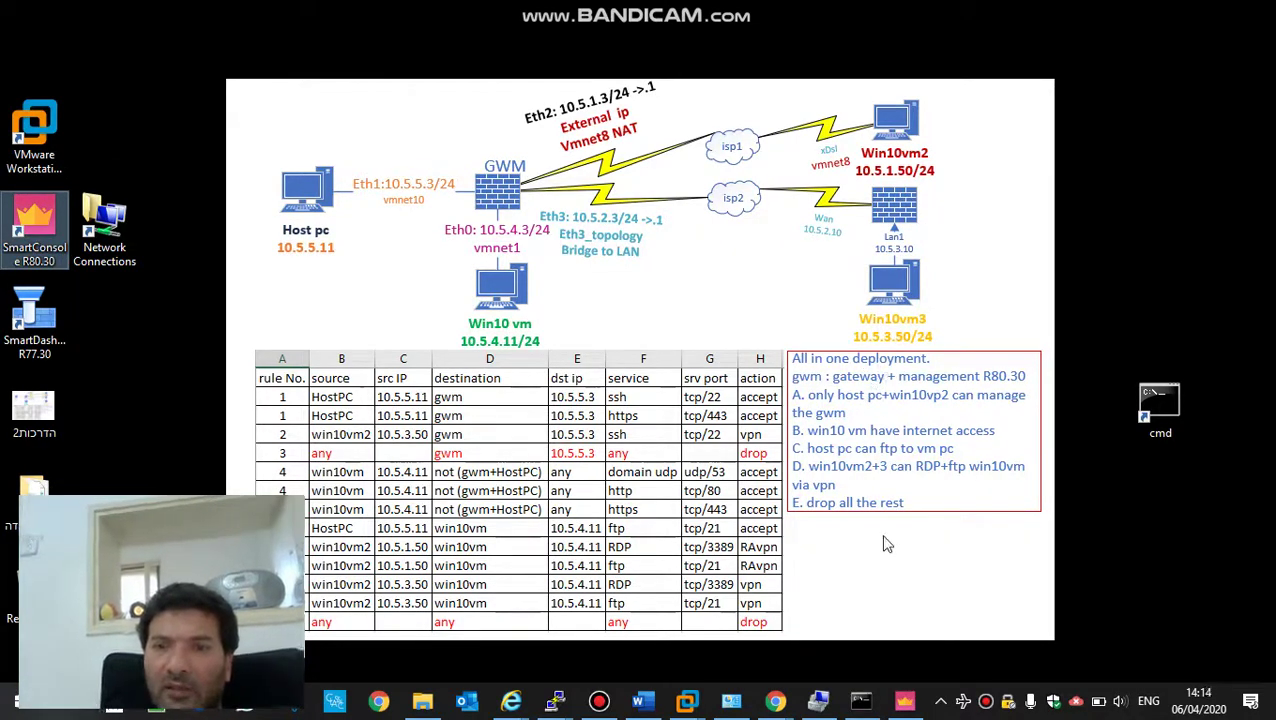
pyautogui.click(904, 700)
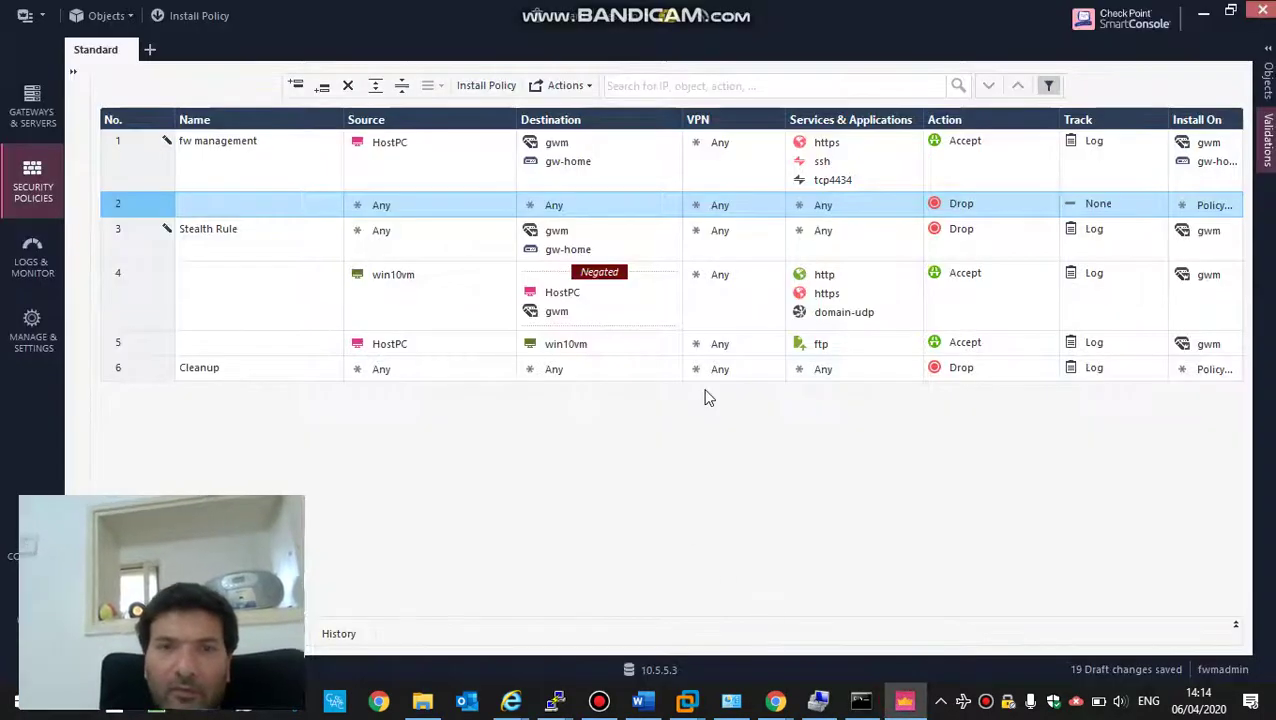